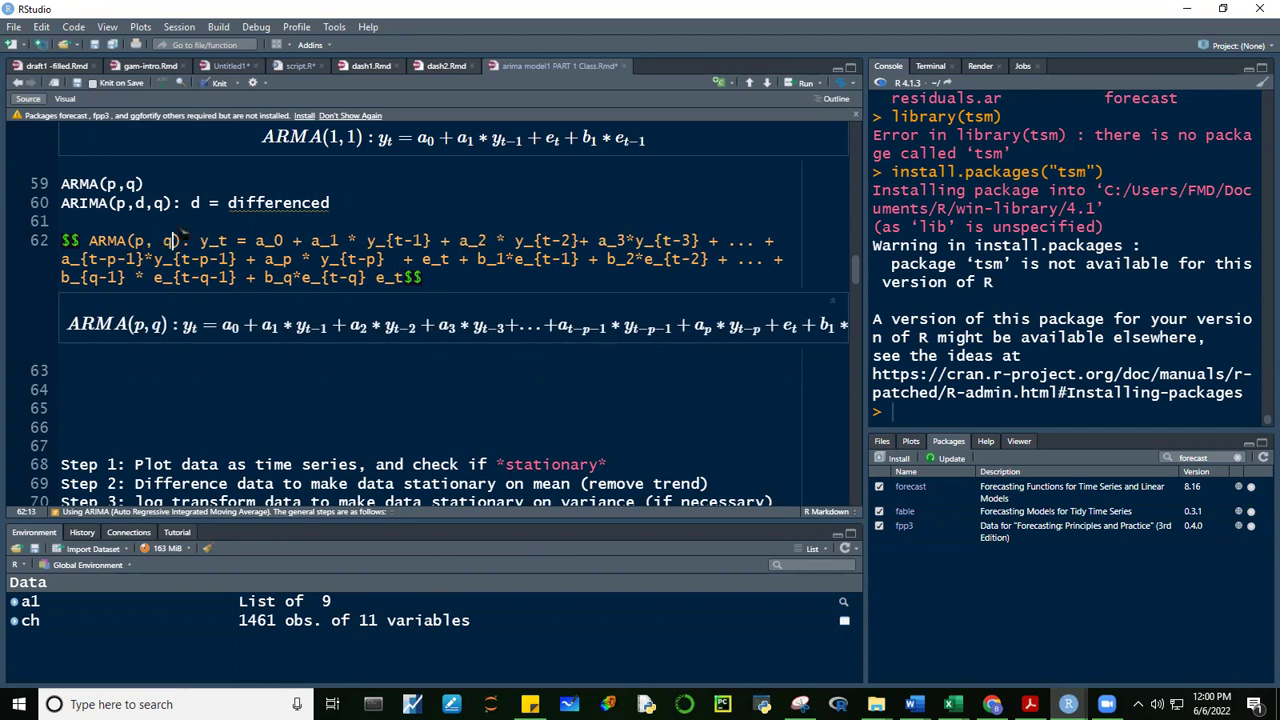
# - Delete the four blank lines between the ARMA(p, q) equation and the Step 1 line, and enlarge the Packages pane
pyautogui.click(183, 244)
pyautogui.moveTo(846, 262); pyautogui.dragTo(846, 280)
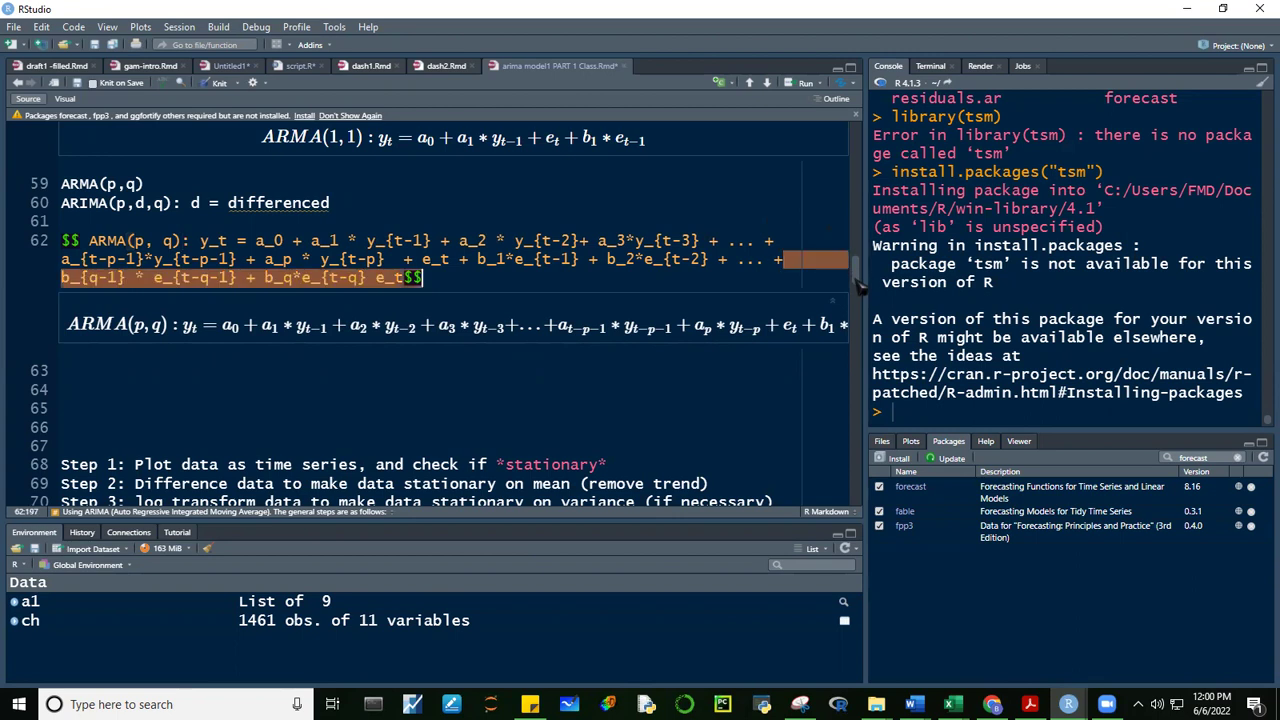
pyautogui.click(88, 392)
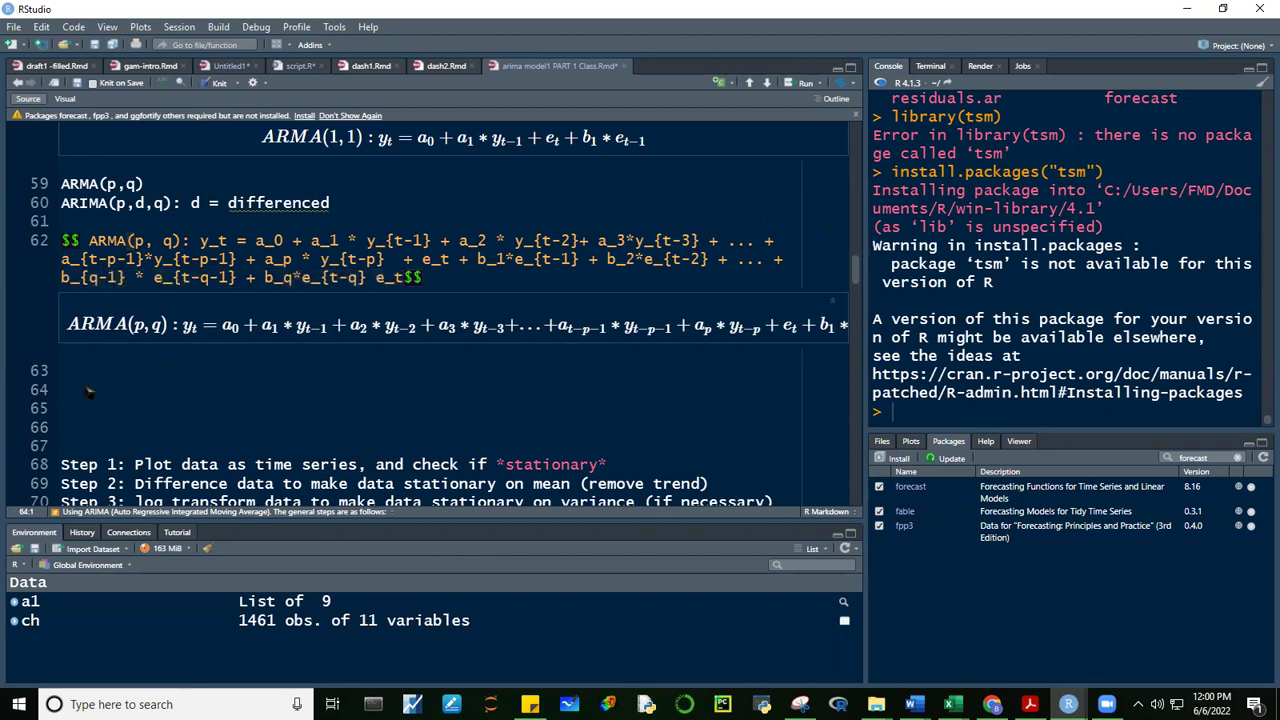
pyautogui.press('Delete')
pyautogui.press('Delete')
pyautogui.press('Delete')
pyautogui.press('Delete')
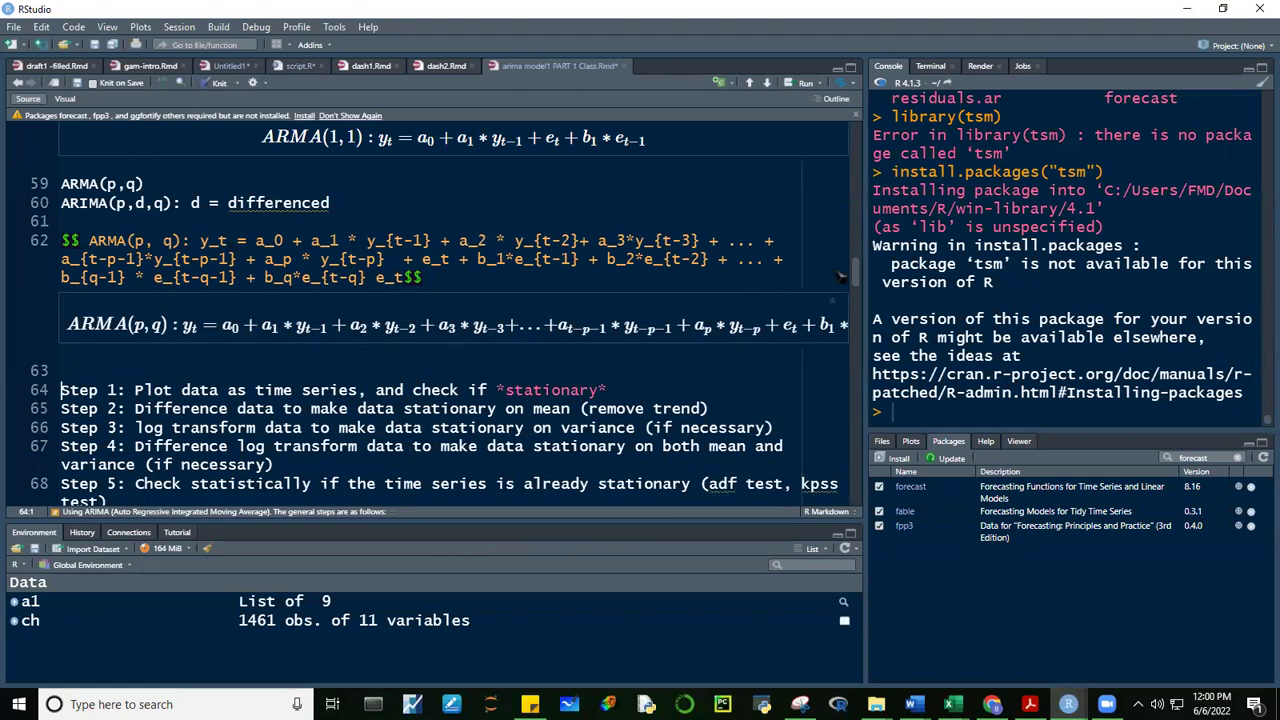
pyautogui.scroll(2, 122, 320)
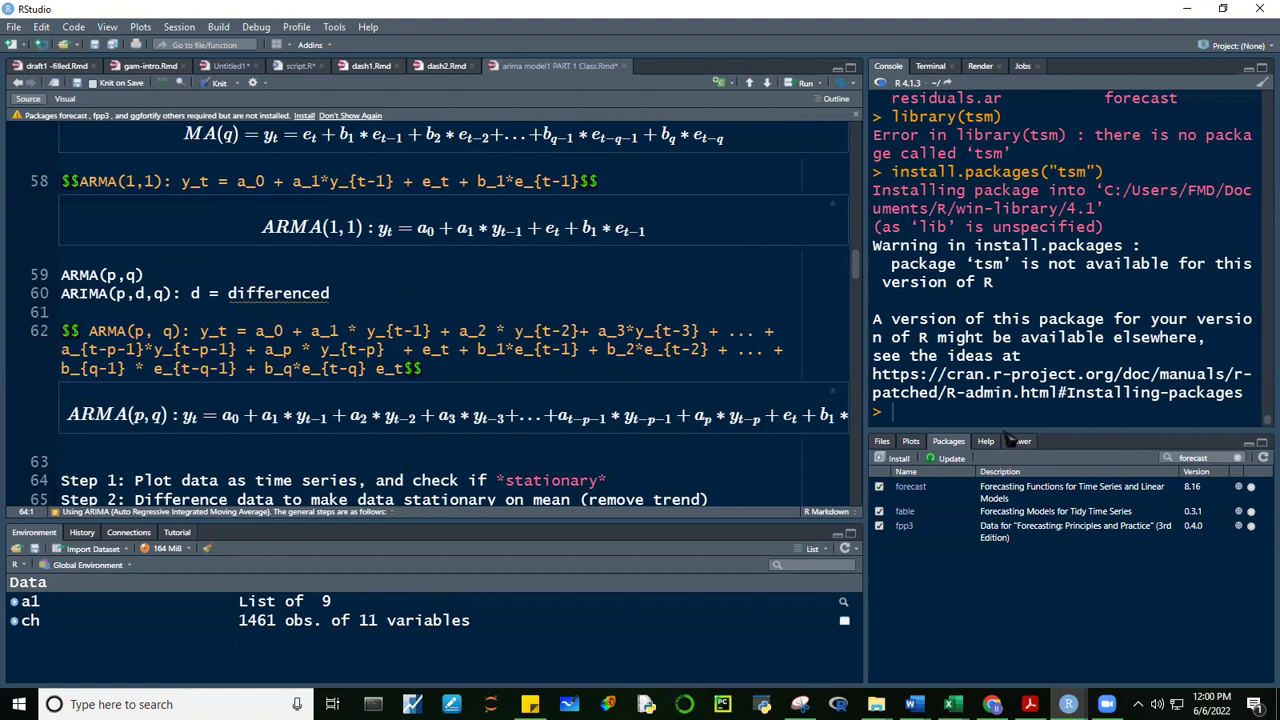
pyautogui.moveTo(1012, 440); pyautogui.dragTo(985, 258)
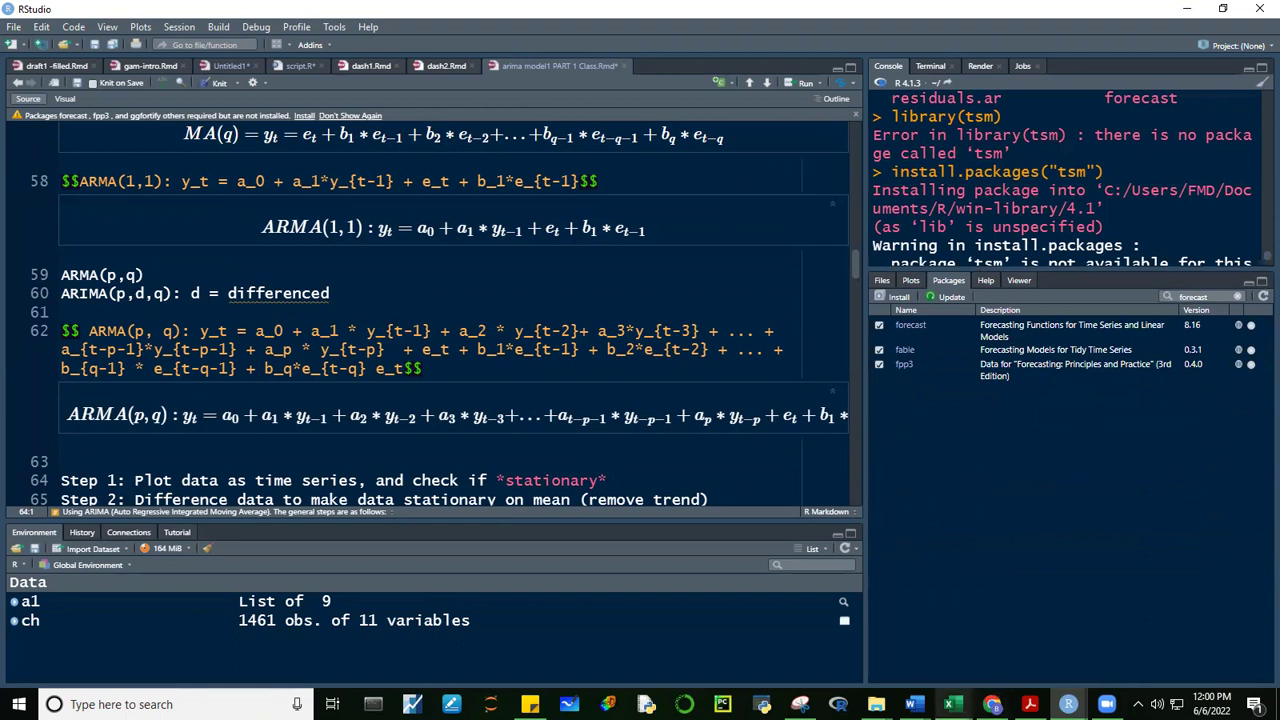
# - Close the two Microsoft Visual Basic error windows and switch to the open Excel window
pyautogui.moveTo(950, 702)
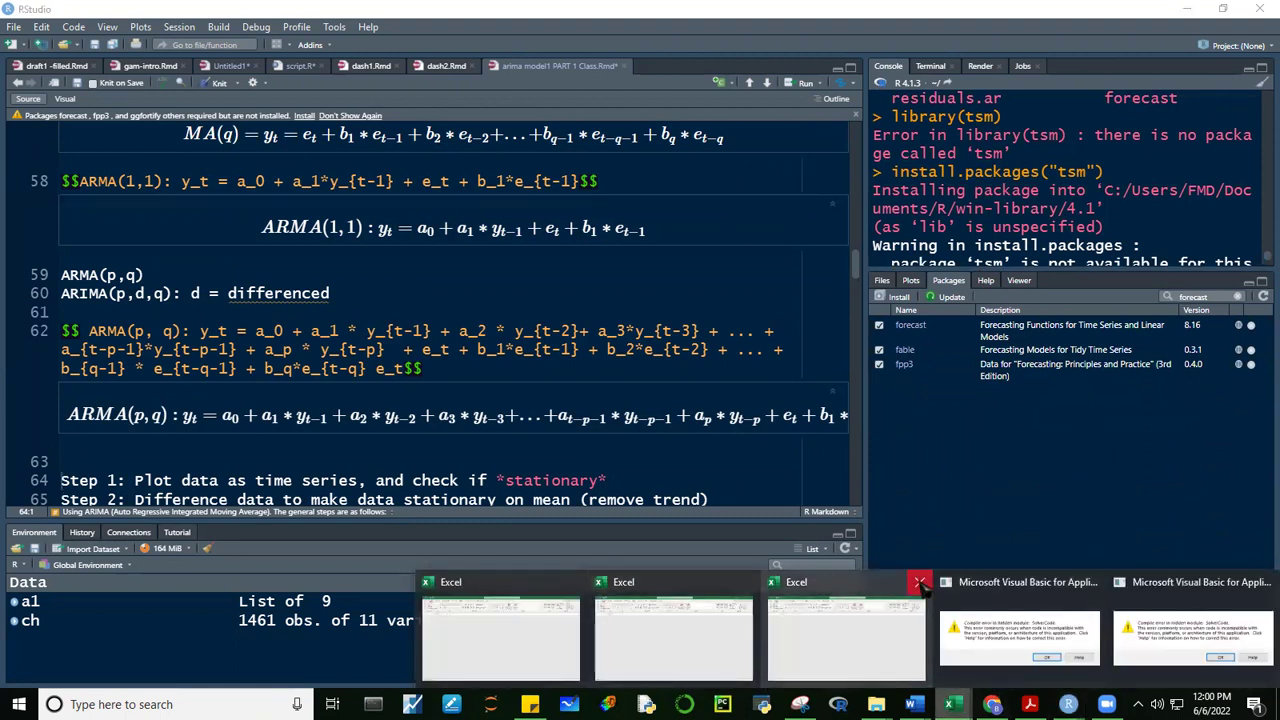
pyautogui.click(1093, 582)
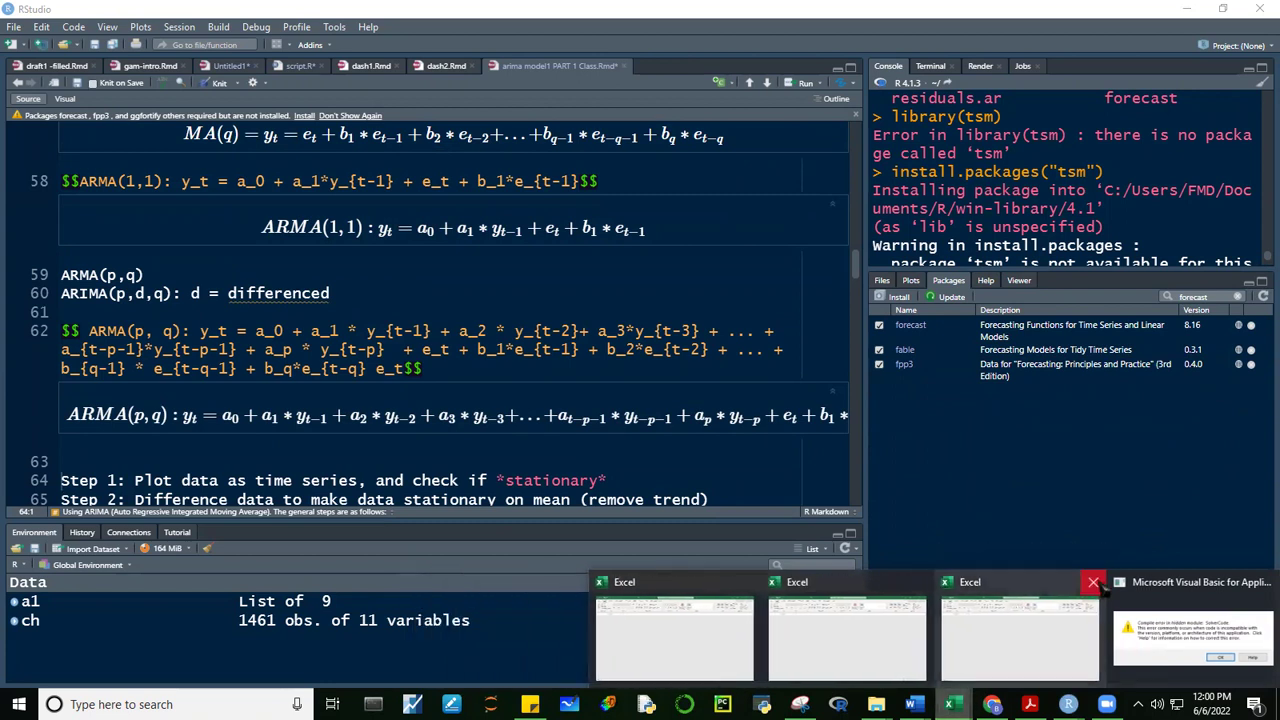
pyautogui.click(1267, 582)
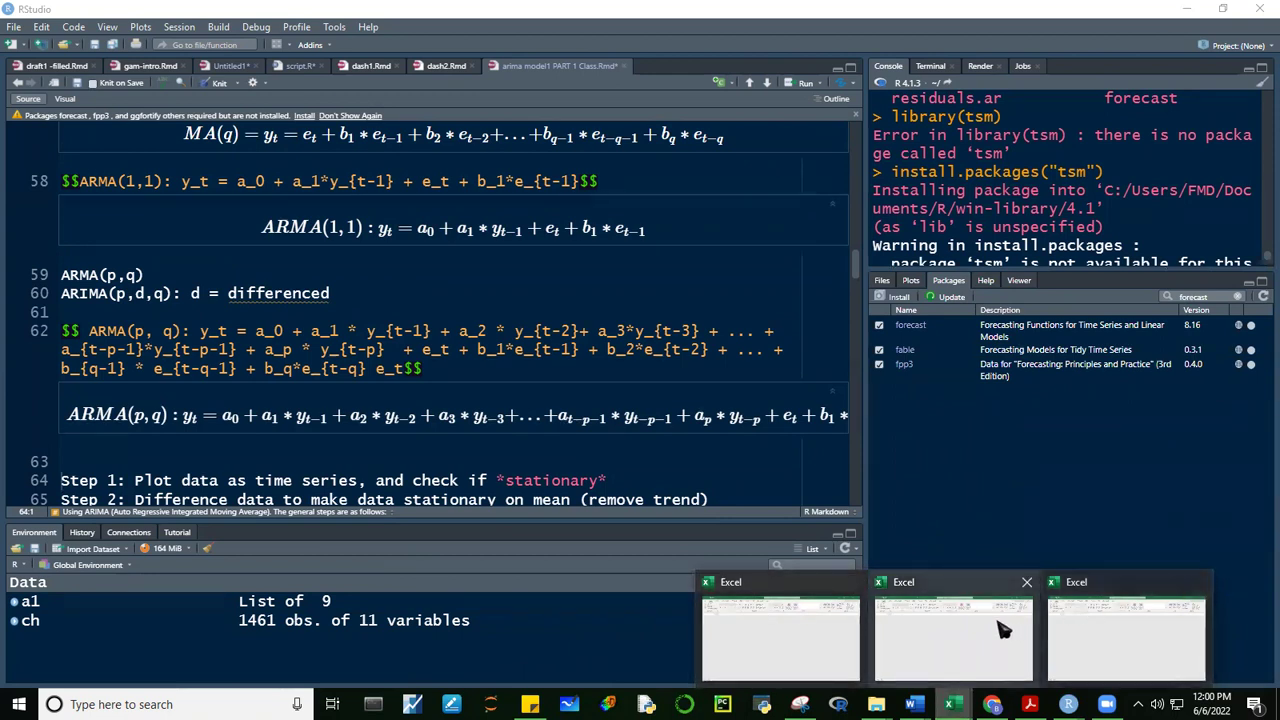
pyautogui.click(1115, 655)
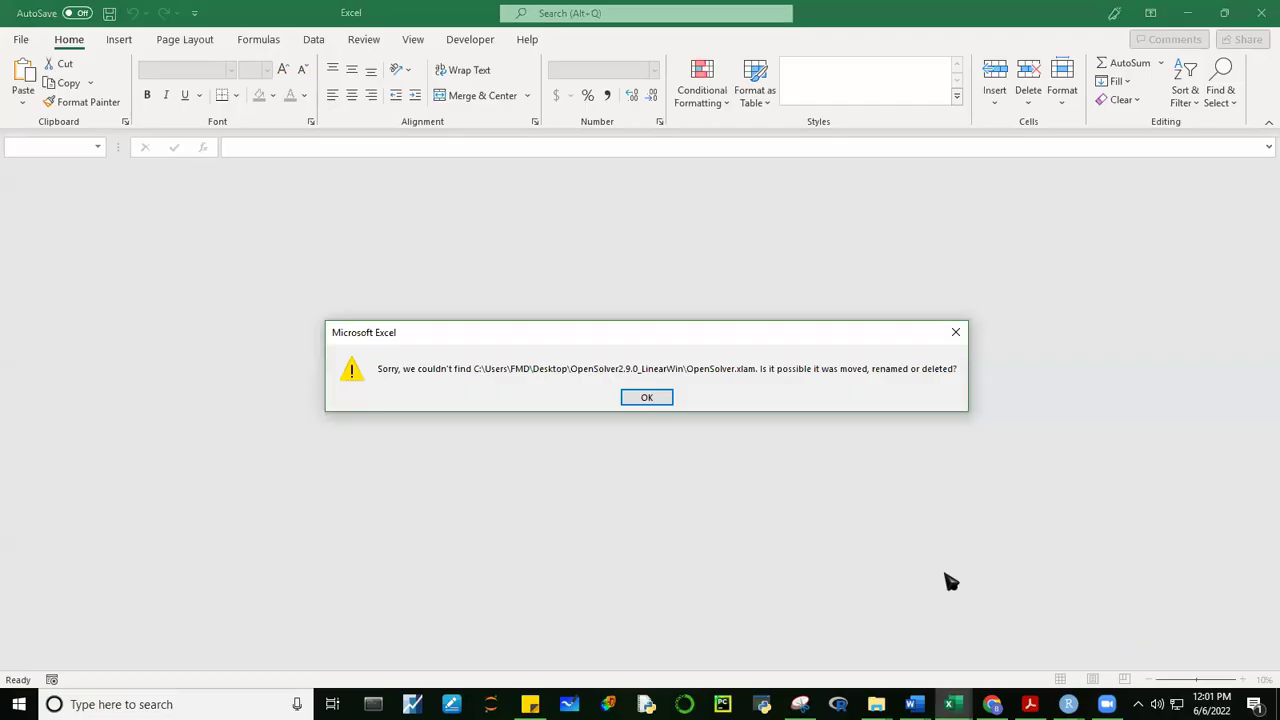
# - Dismiss the missing OpenSolver and XRealStats add-in messages and create a blank workbook
pyautogui.click(641, 397)
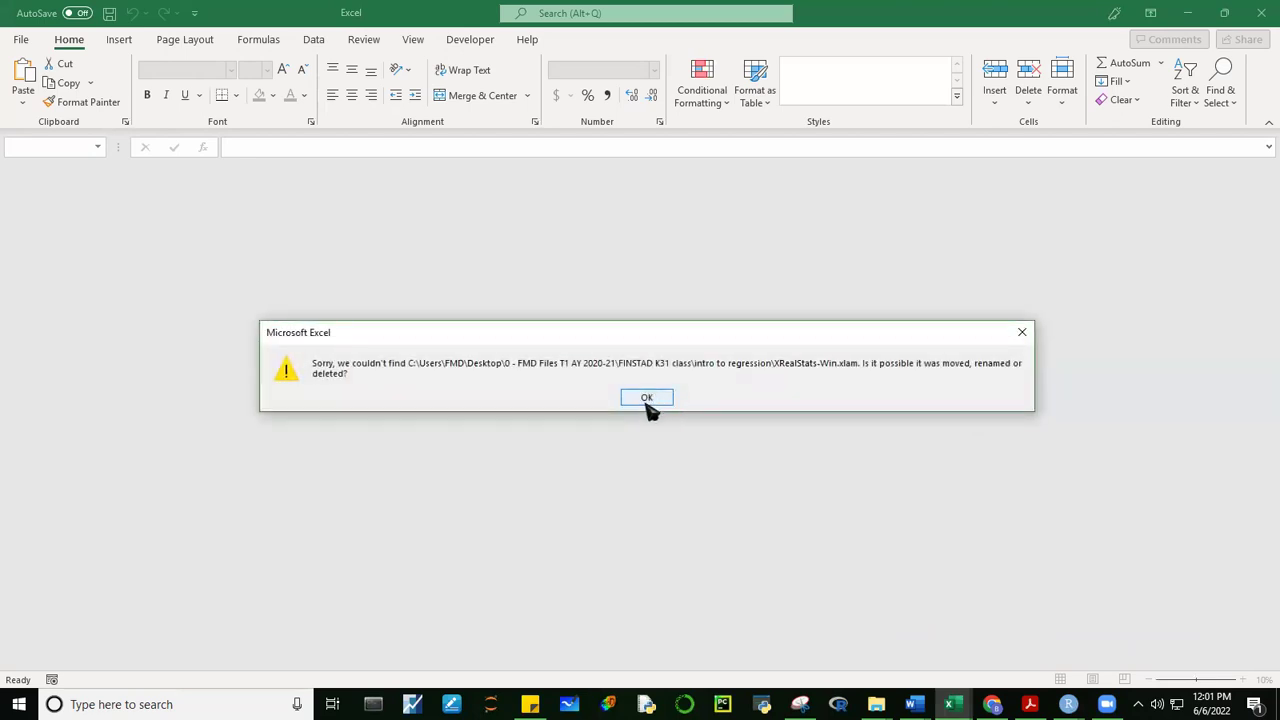
pyautogui.click(648, 404)
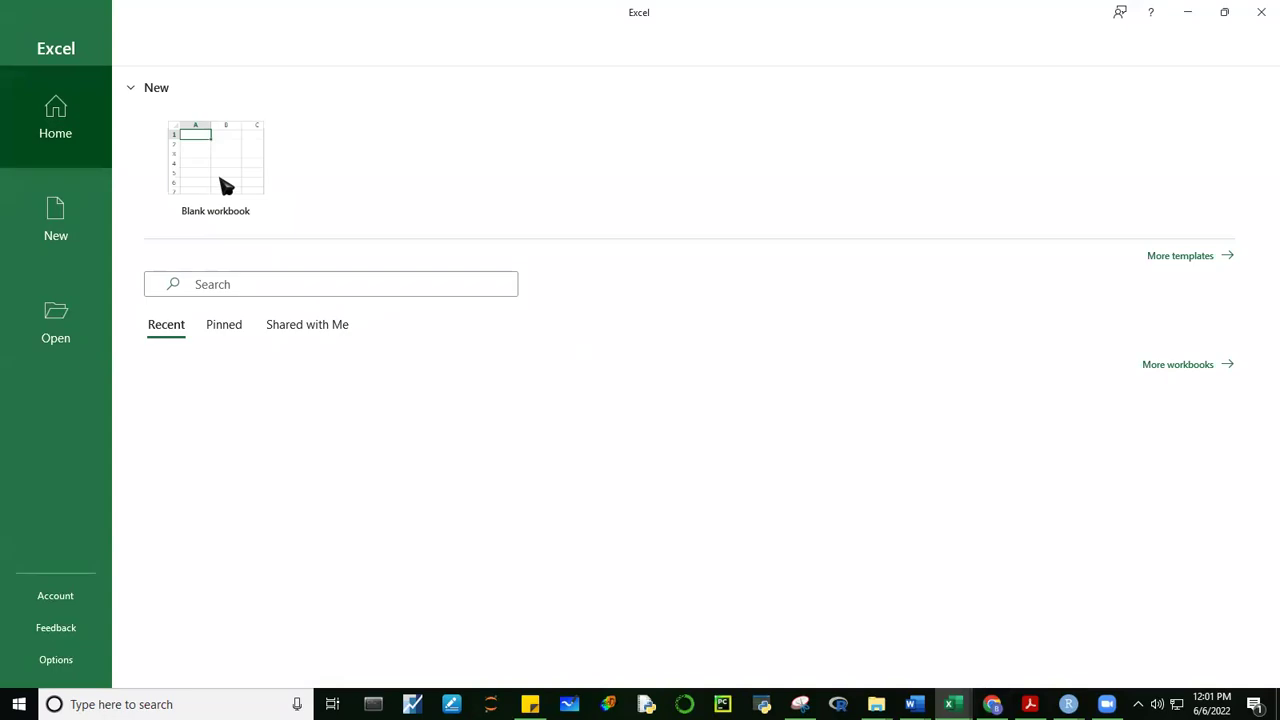
pyautogui.click(226, 186)
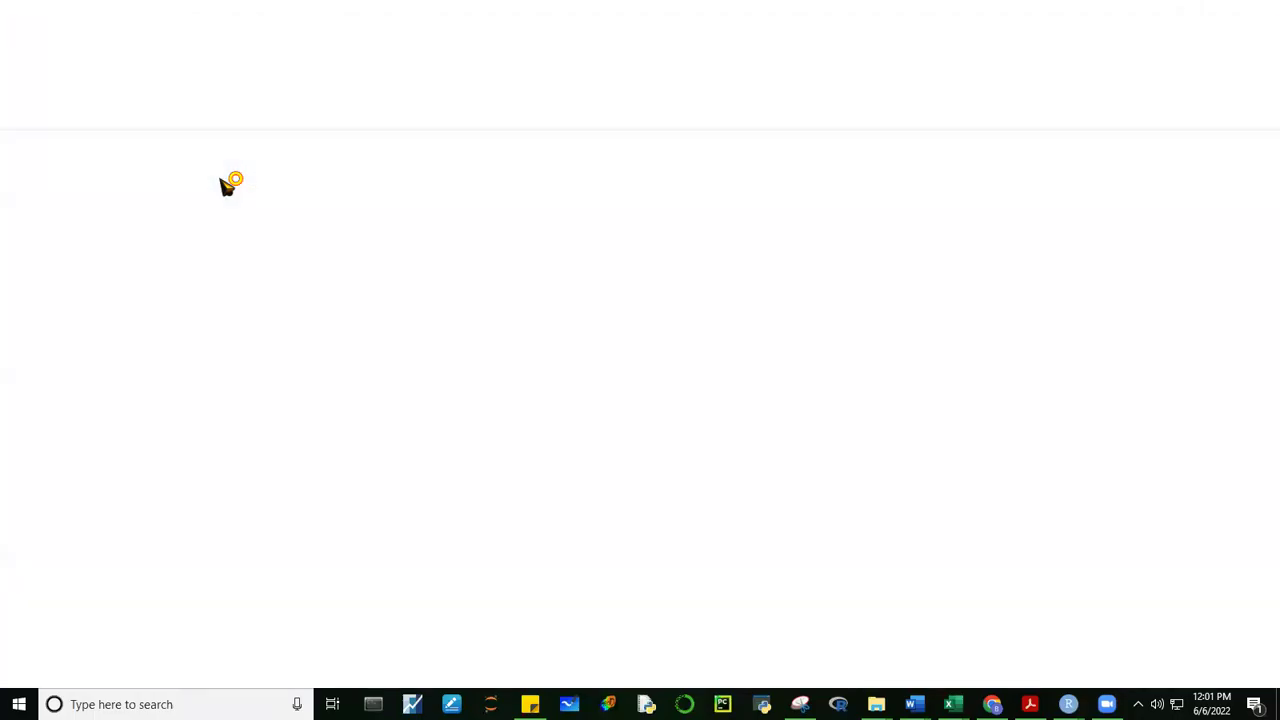
pyautogui.click(214, 174)
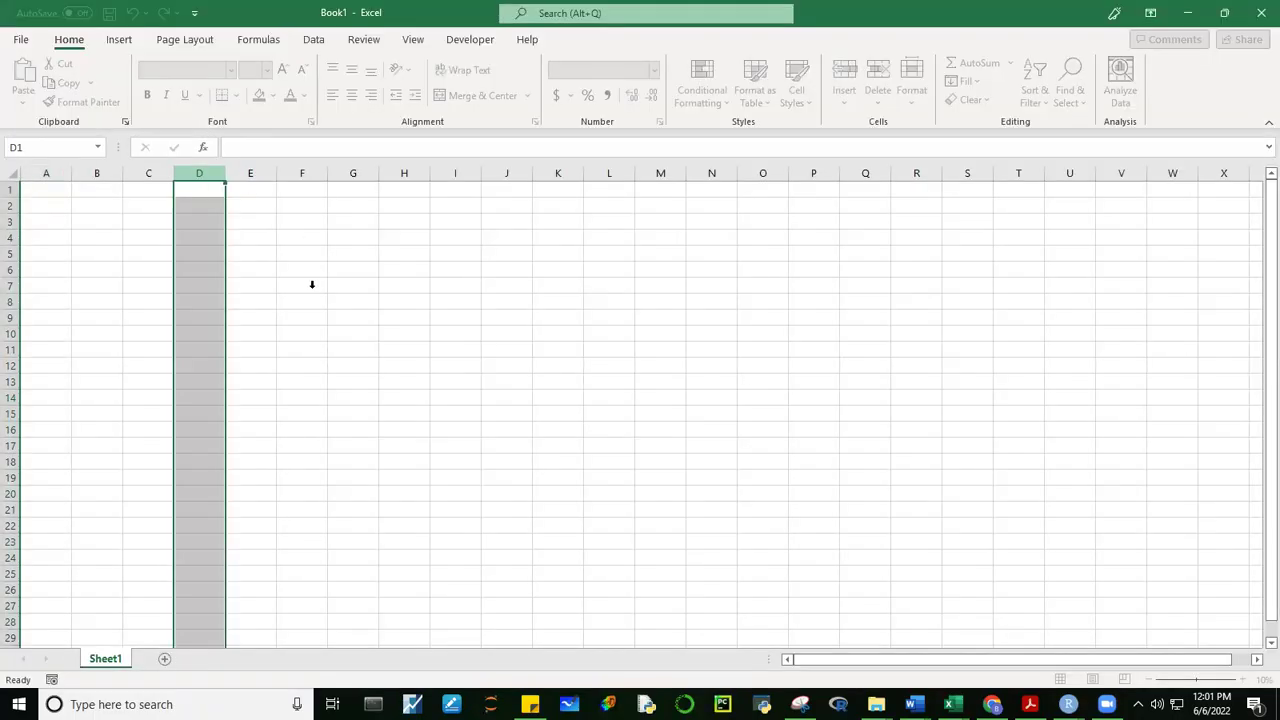
pyautogui.click(200, 238)
pyautogui.press('Right')
pyautogui.press('Right')
pyautogui.press('Right')
pyautogui.press('Right')
pyautogui.press('Down')
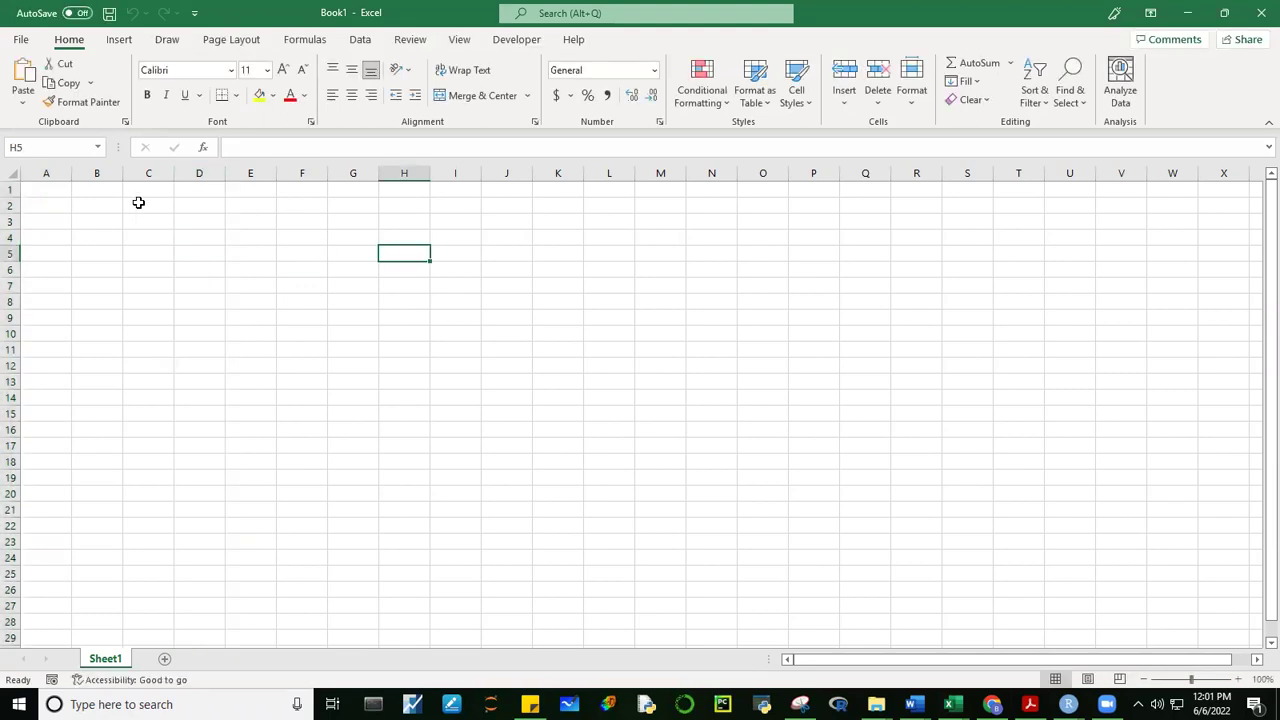
# - Enter a RANDBETWEEN formula in cell C1 that generates random integers between 130 and 160
pyautogui.click(155, 192)
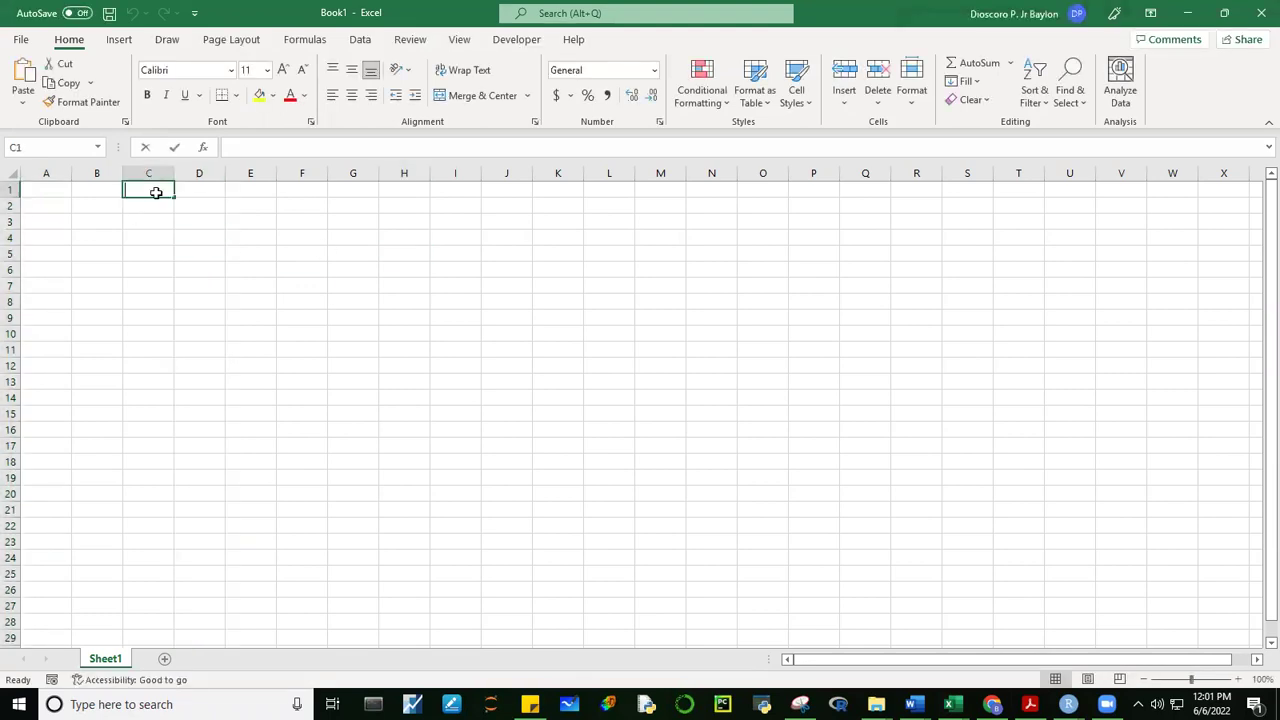
pyautogui.write('+rand')
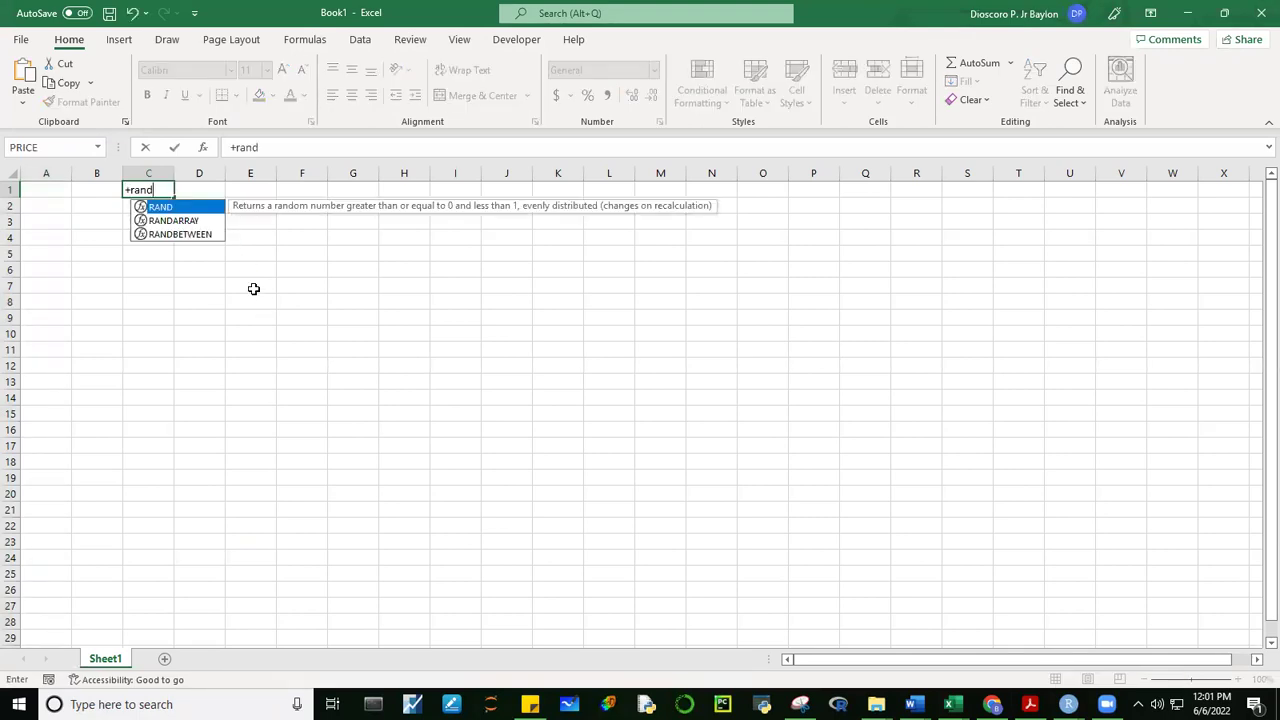
pyautogui.press('BackSpace')
pyautogui.press('BackSpace')
pyautogui.press('BackSpace')
pyautogui.press('BackSpace')
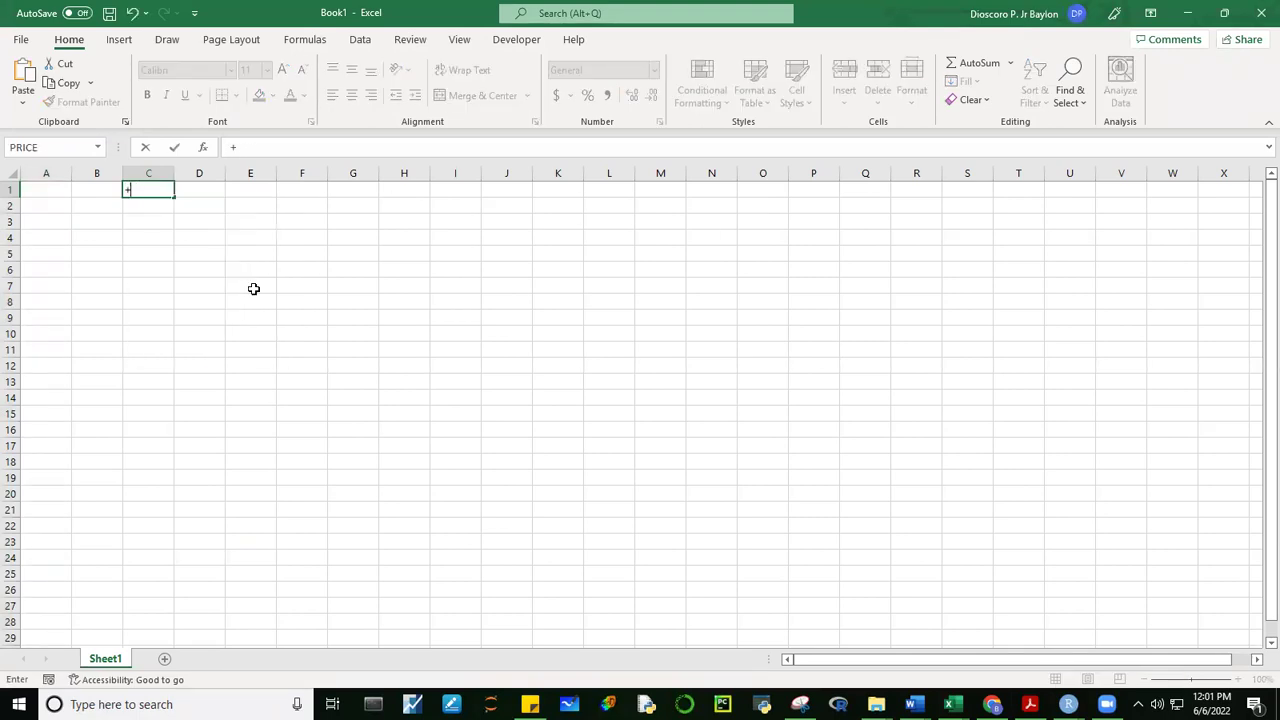
pyautogui.write('randbetween(')
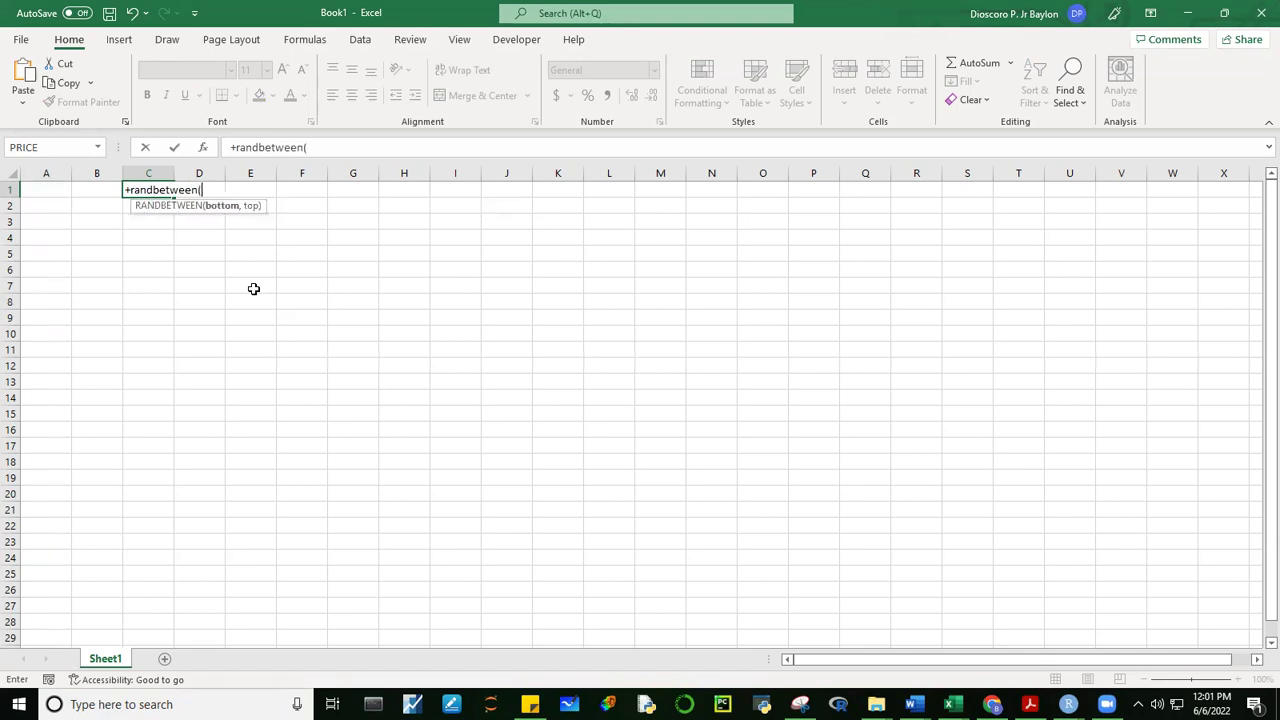
pyautogui.write('10,')
pyautogui.press('BackSpace')
pyautogui.press('BackSpace')
pyautogui.write('30,')
pyautogui.write('160)')
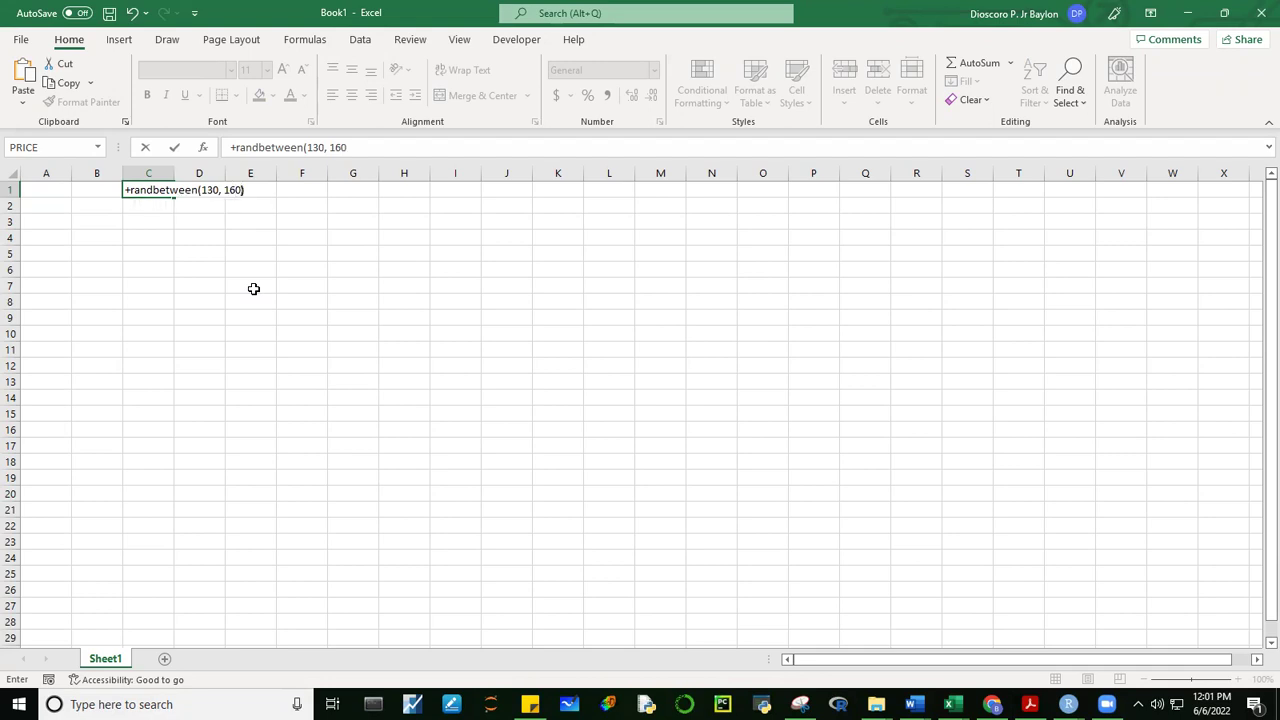
pyautogui.press('Return')
# - Fill the C1 formula down through C25 and replace the formulas with their static values
pyautogui.click(163, 190)
pyautogui.moveTo(173, 199); pyautogui.dragTo(173, 580)
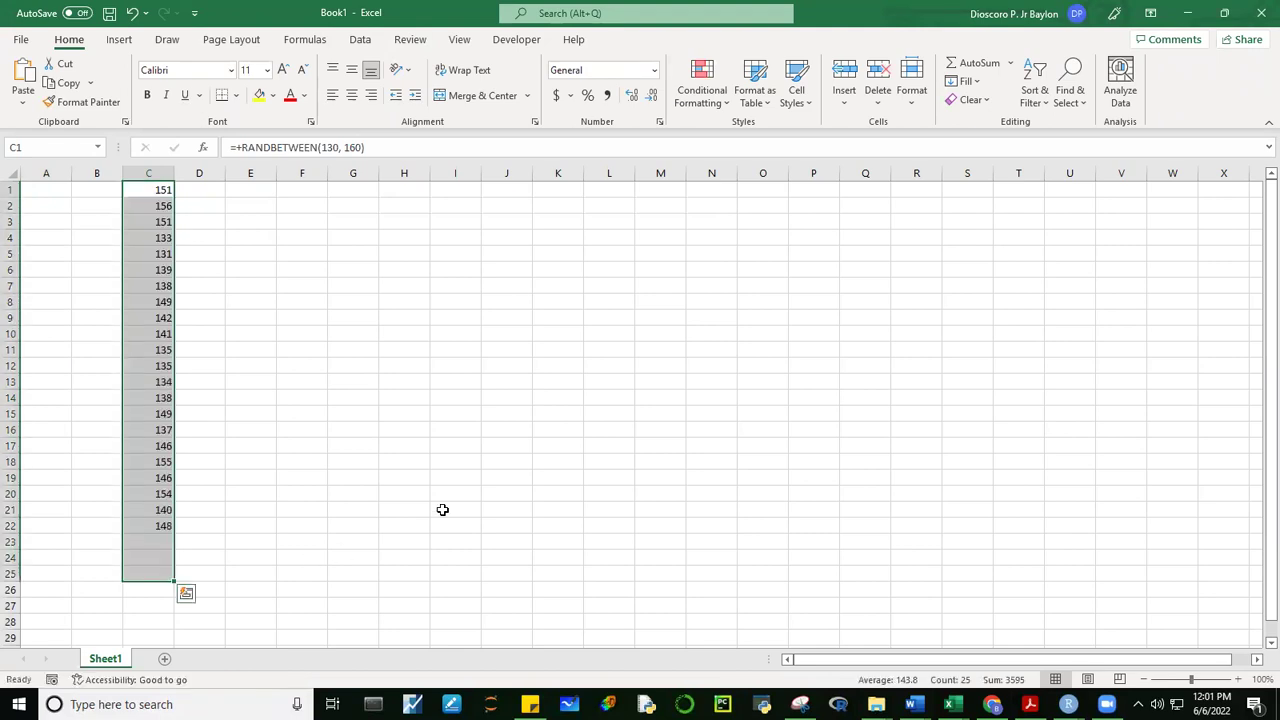
pyautogui.hotkey('ctrl', 'c')
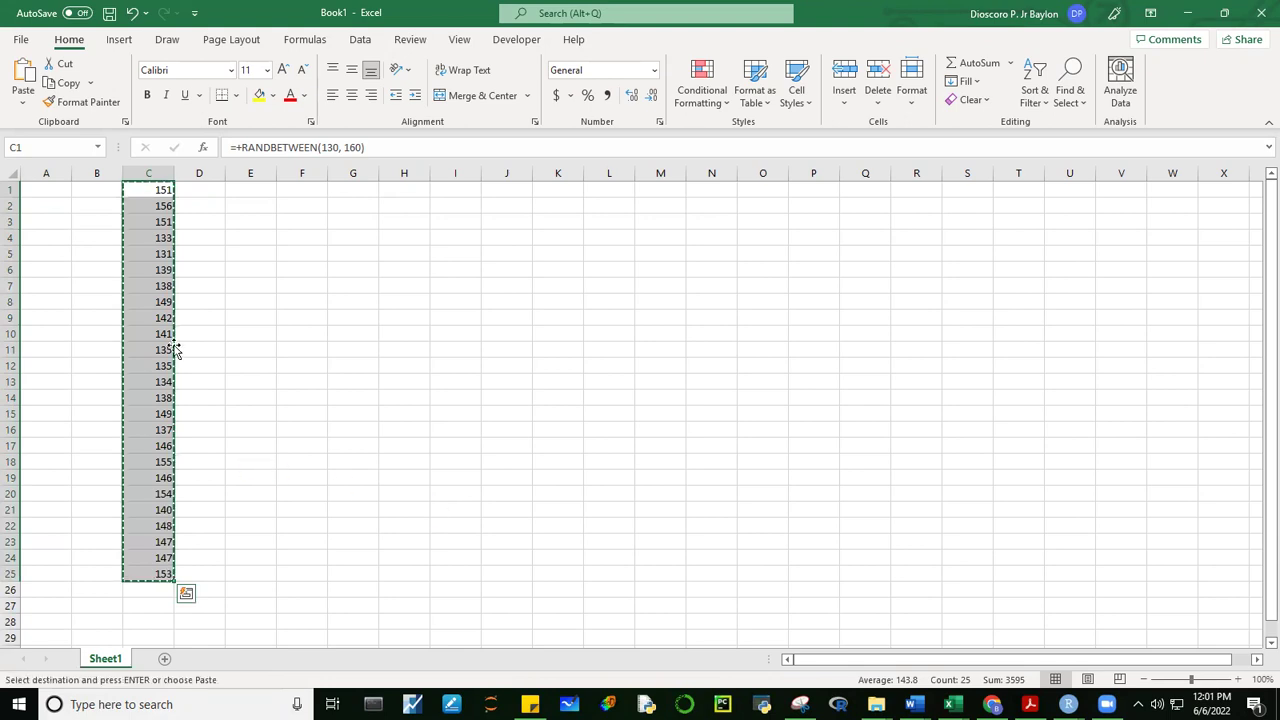
pyautogui.rightClick(166, 334)
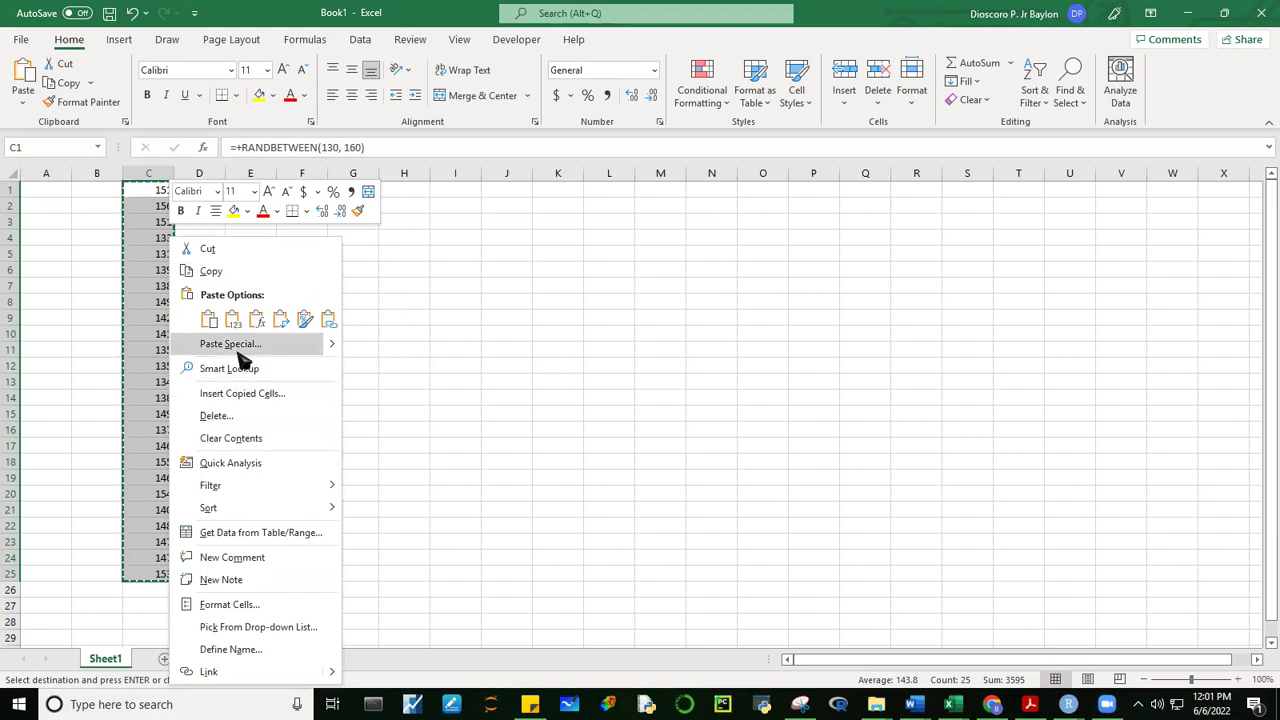
pyautogui.press('Escape')
pyautogui.click(600, 375)
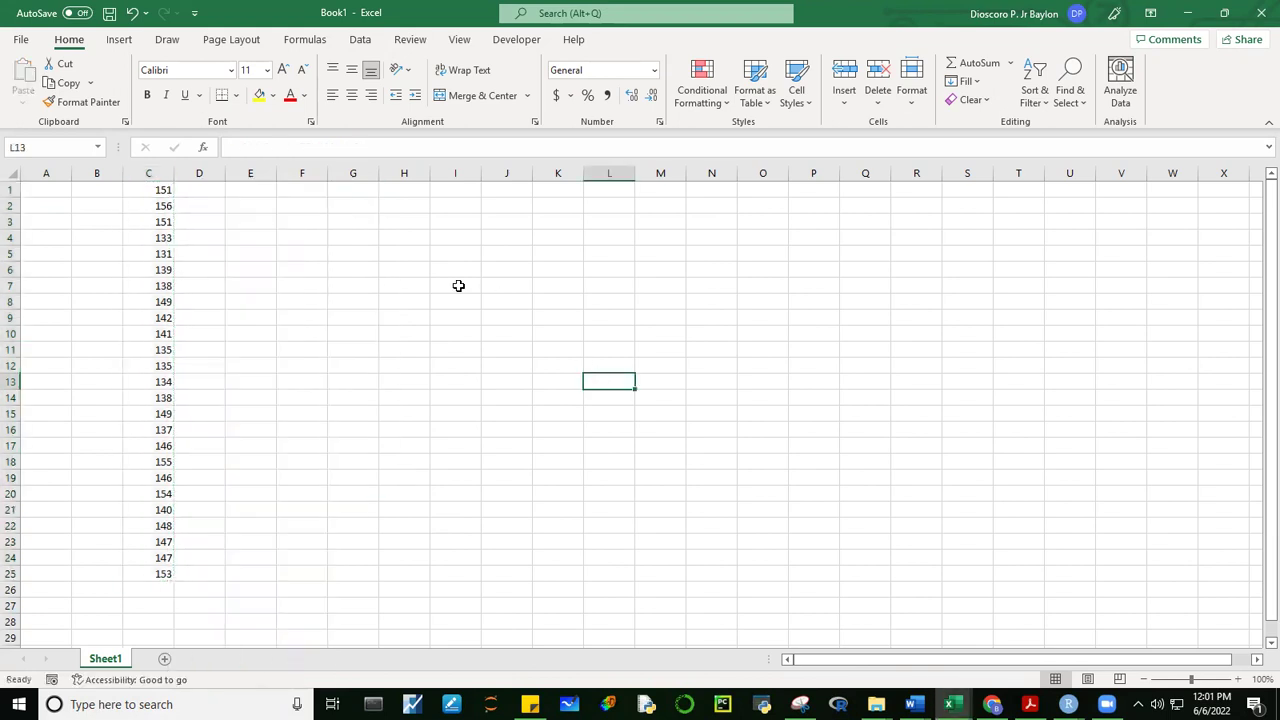
pyautogui.click(354, 289)
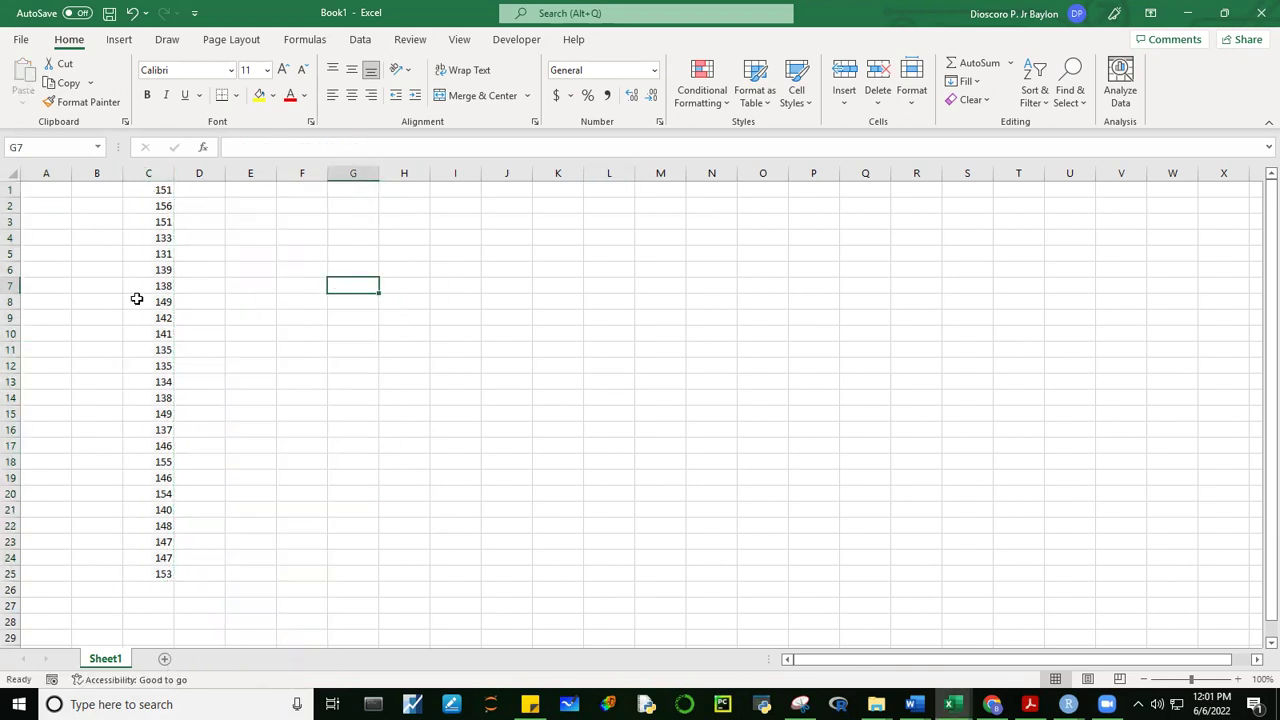
# - Insert a row above the random numbers and enter the heading dat in C1
pyautogui.click(12, 190)
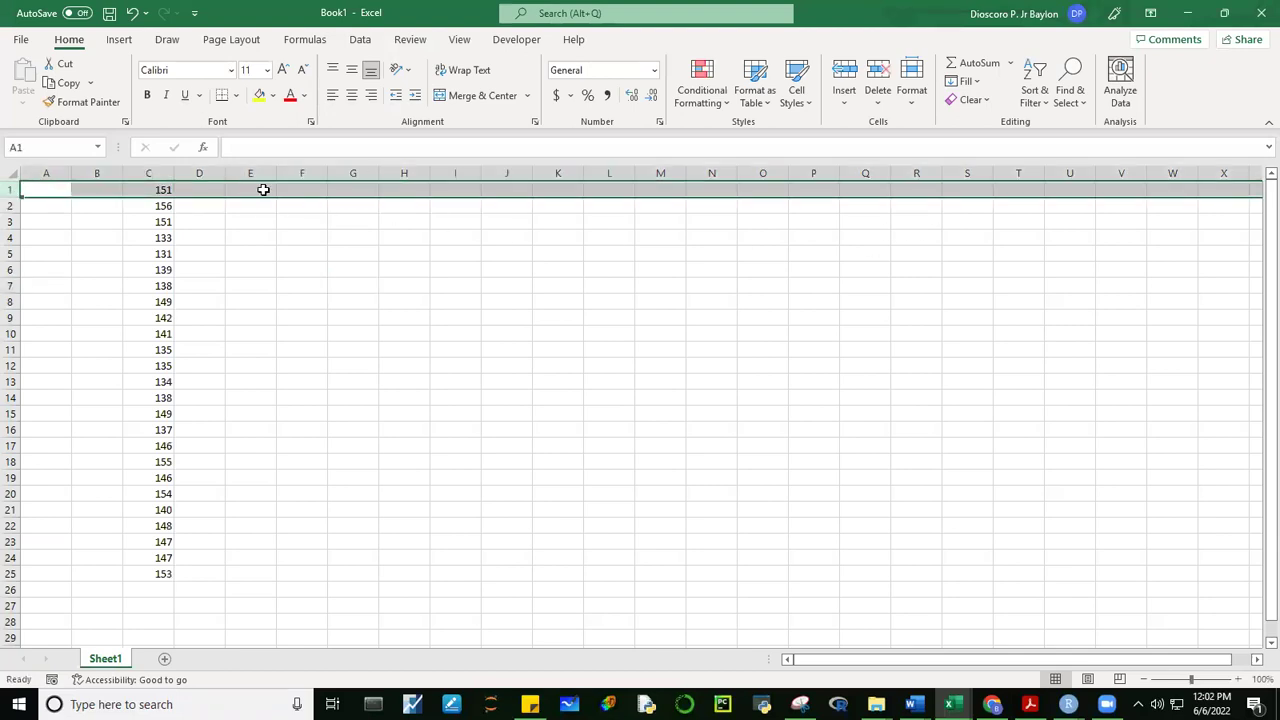
pyautogui.rightClick(263, 190)
pyautogui.click(312, 322)
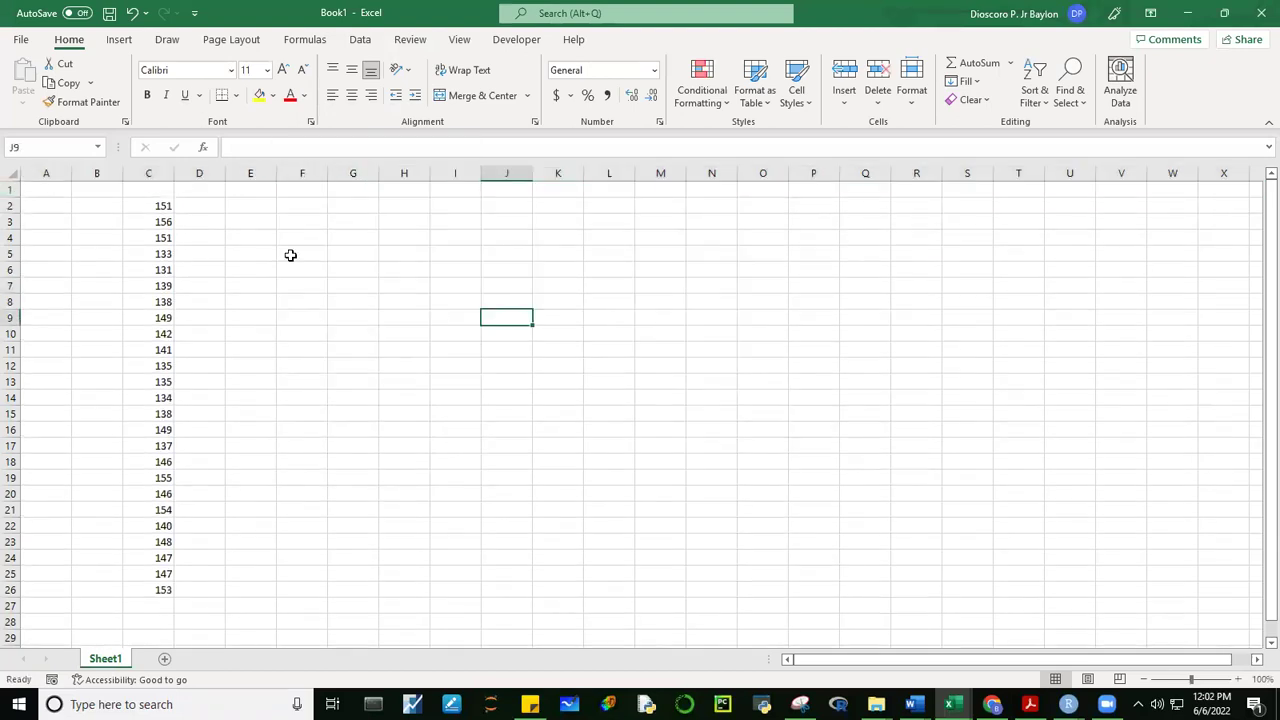
pyautogui.click(152, 189)
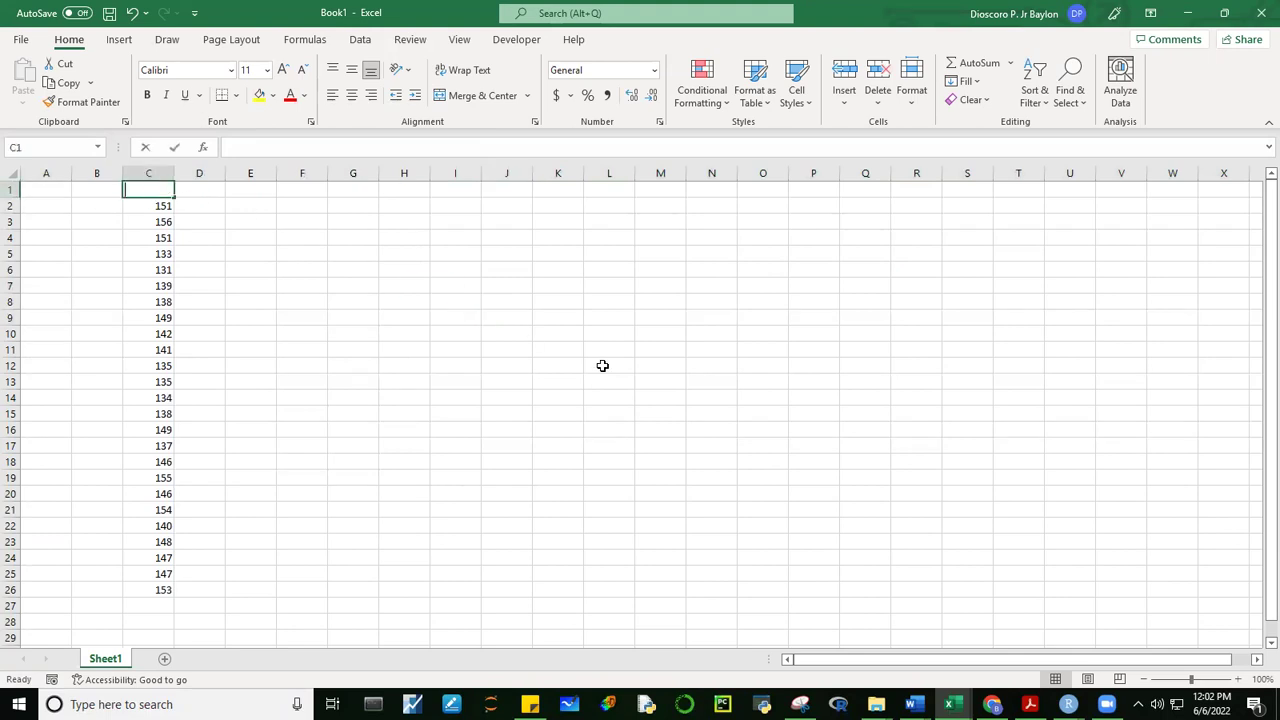
pyautogui.write('dat')
pyautogui.click(585, 415)
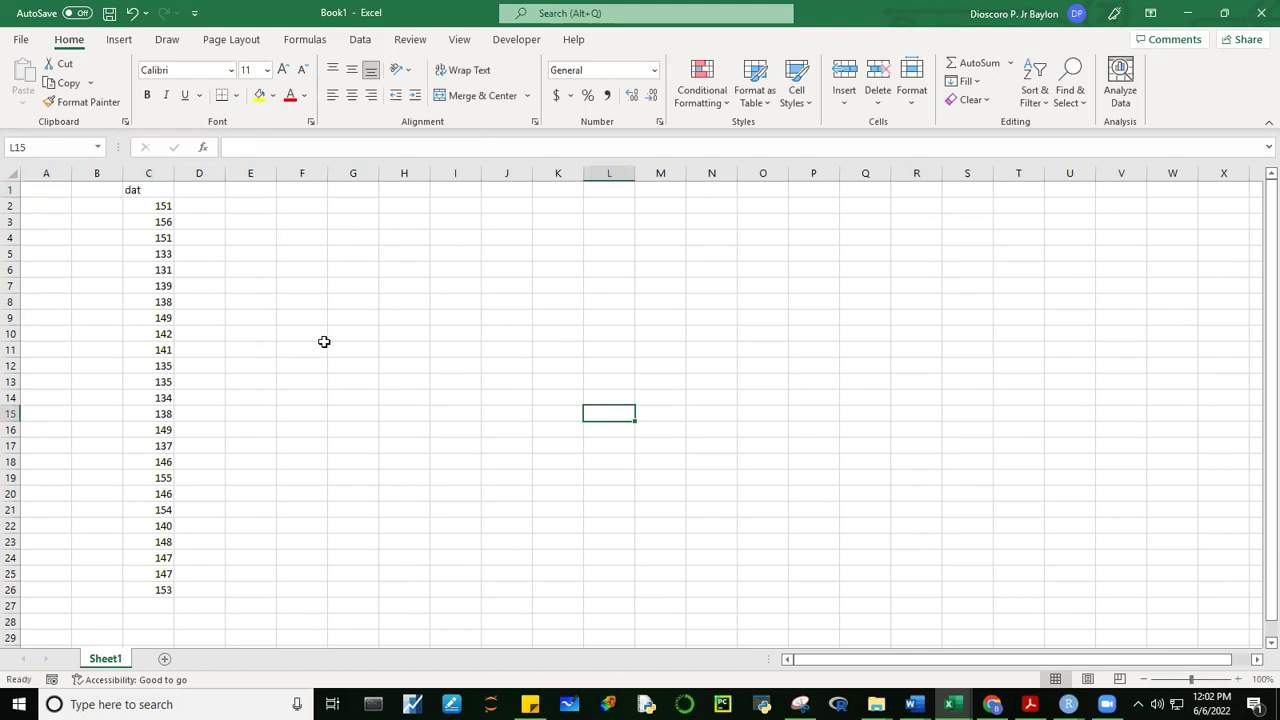
# - Number the observations from 1 to 25 in B2:B26, entering 1, 2 and 3 and filling the series down
pyautogui.click(204, 207)
pyautogui.click(212, 193)
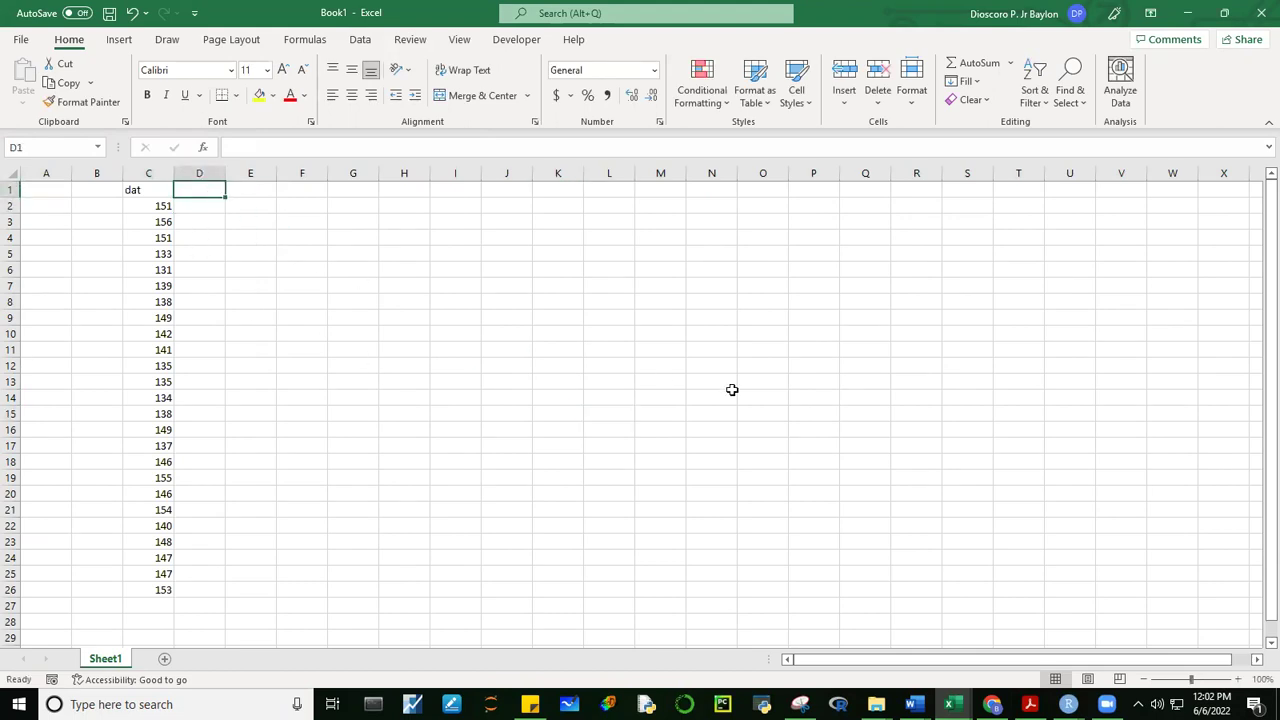
pyautogui.click(200, 210)
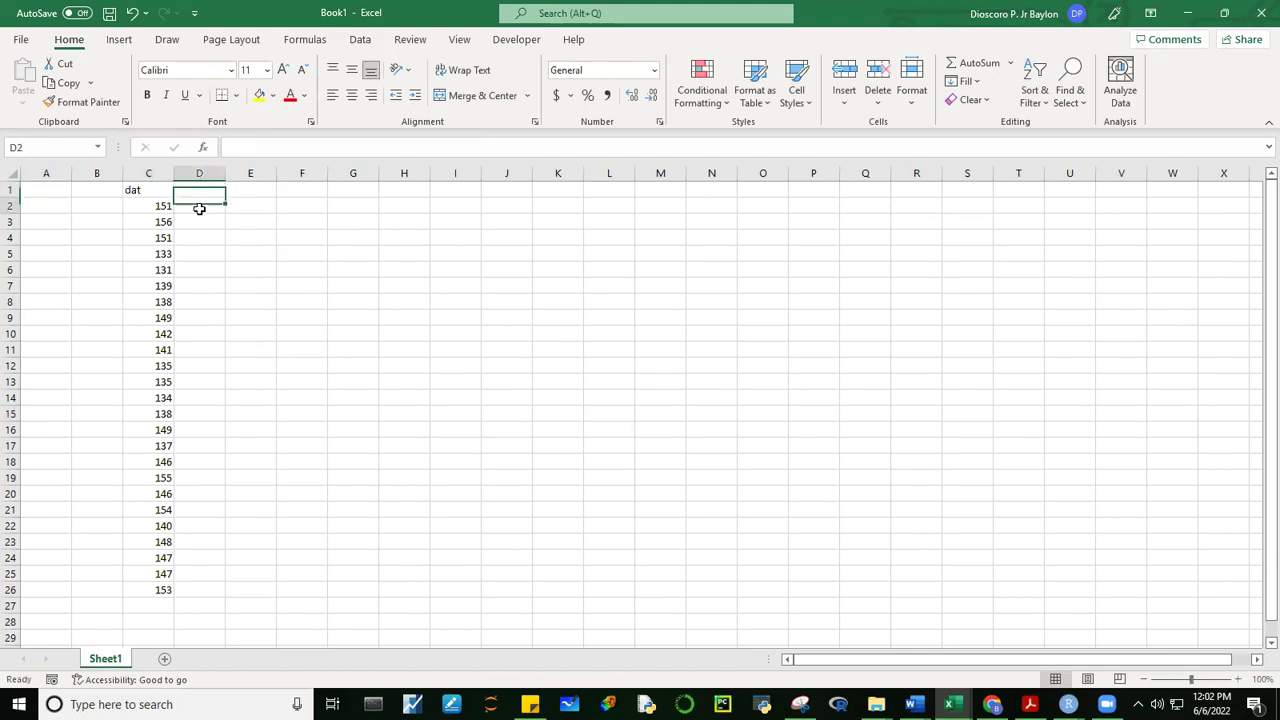
pyautogui.click(101, 201)
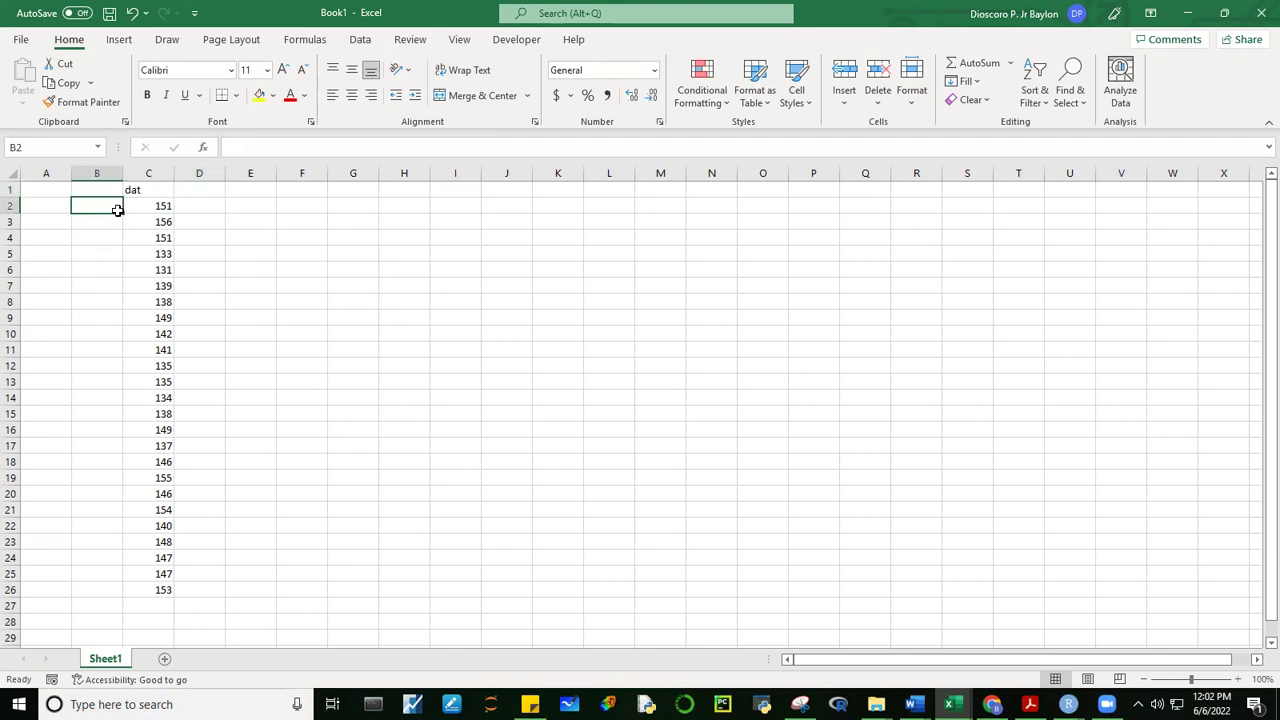
pyautogui.write('1')
pyautogui.press('Return')
pyautogui.write('2')
pyautogui.press('Return')
pyautogui.write('3')
pyautogui.press('Return')
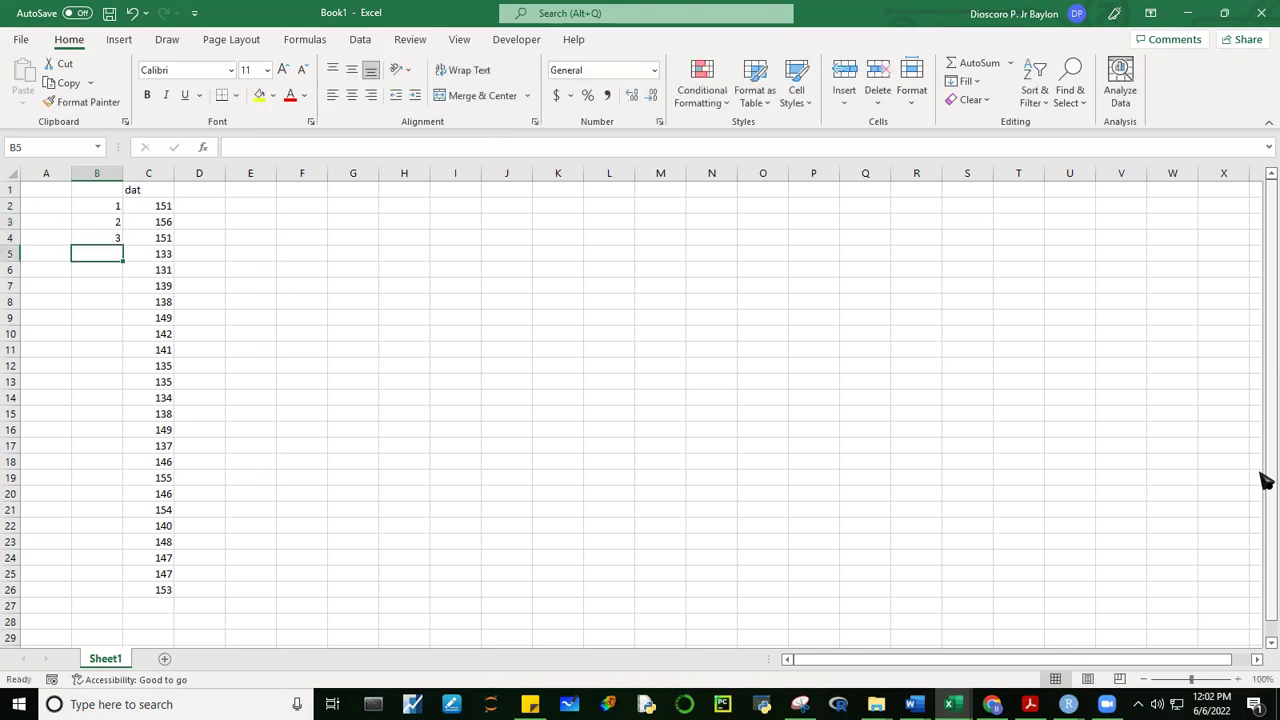
pyautogui.moveTo(104, 208); pyautogui.dragTo(122, 598)
pyautogui.click(677, 540)
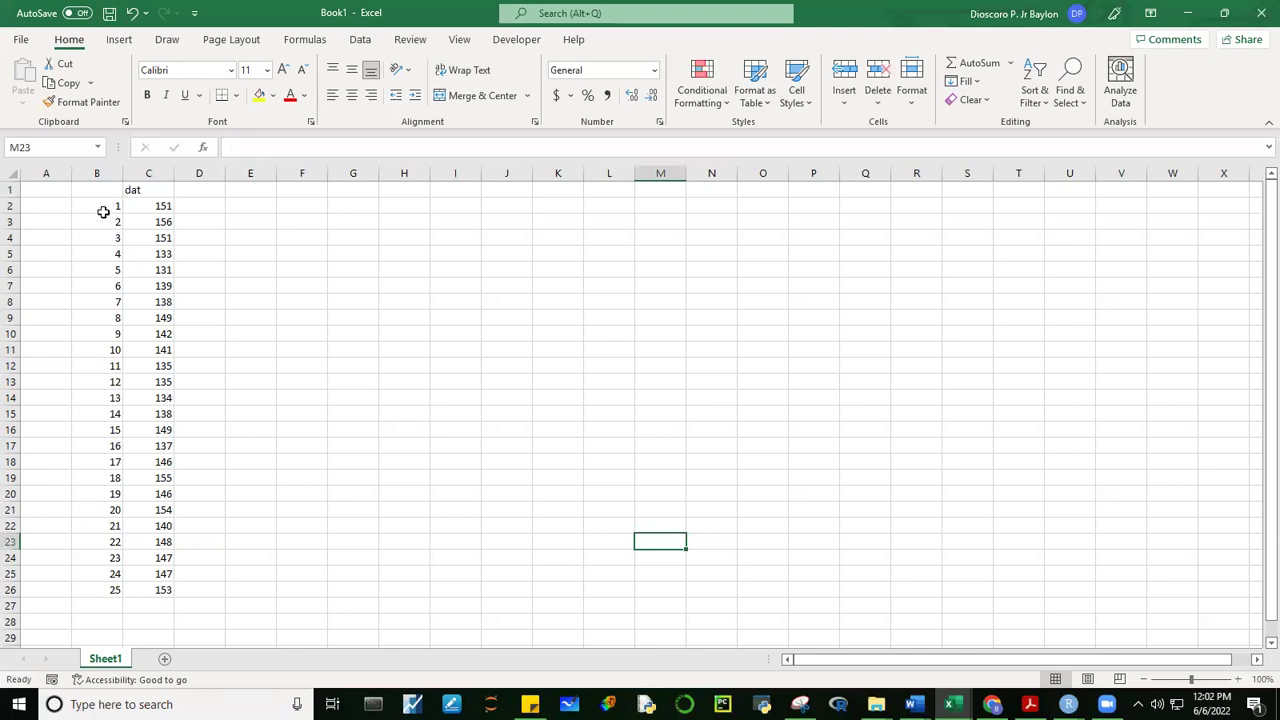
pyautogui.click(392, 530)
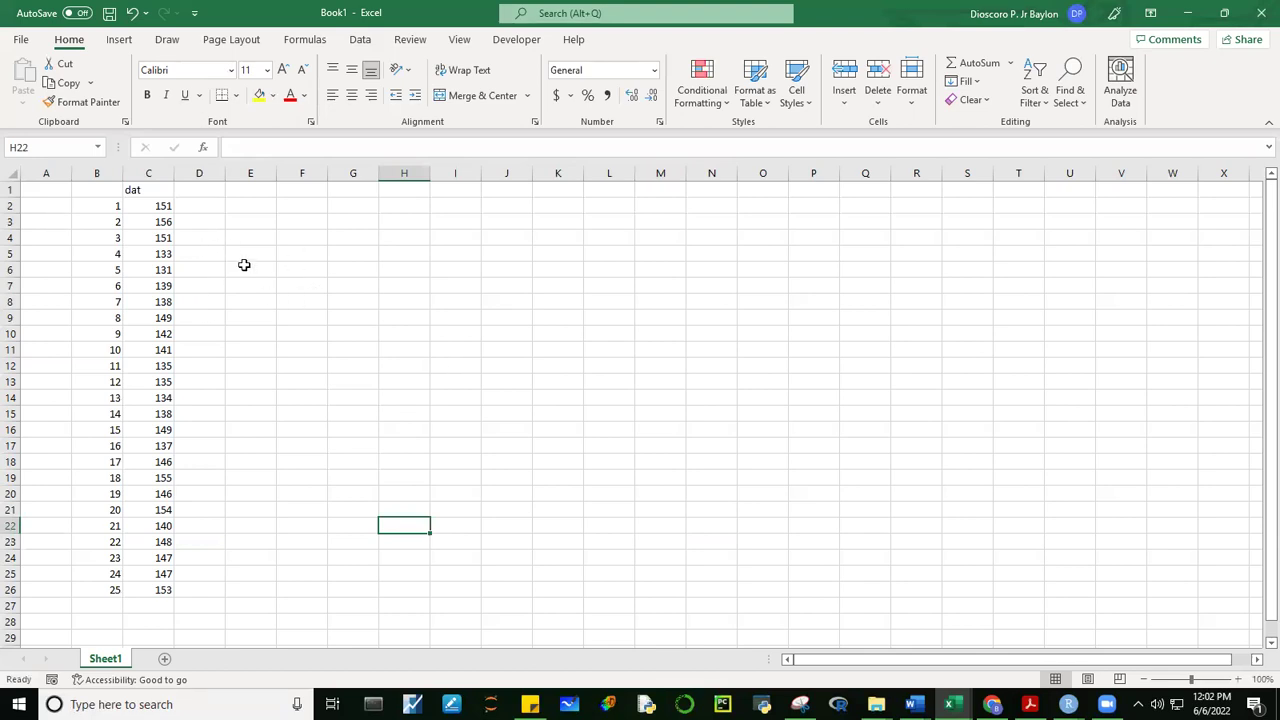
pyautogui.click(191, 223)
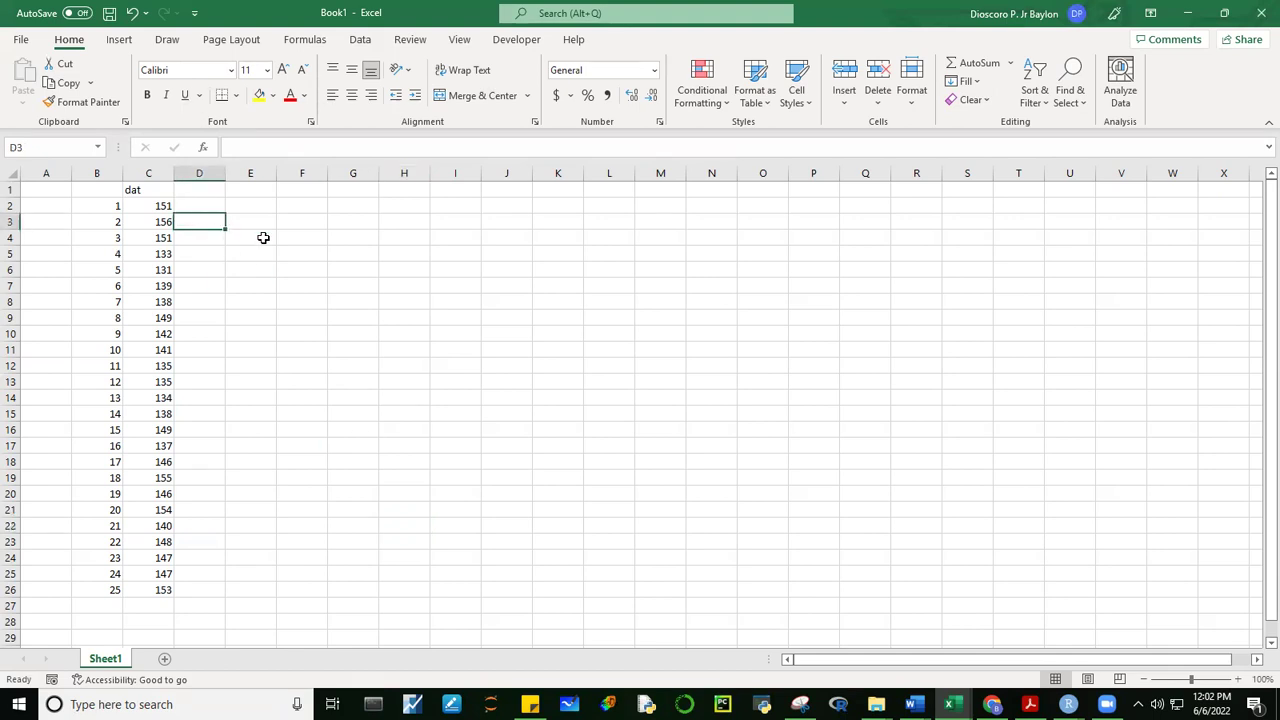
# - Enter the formula =C3-C2 in D3 and fill it down through D26
pyautogui.write('=')
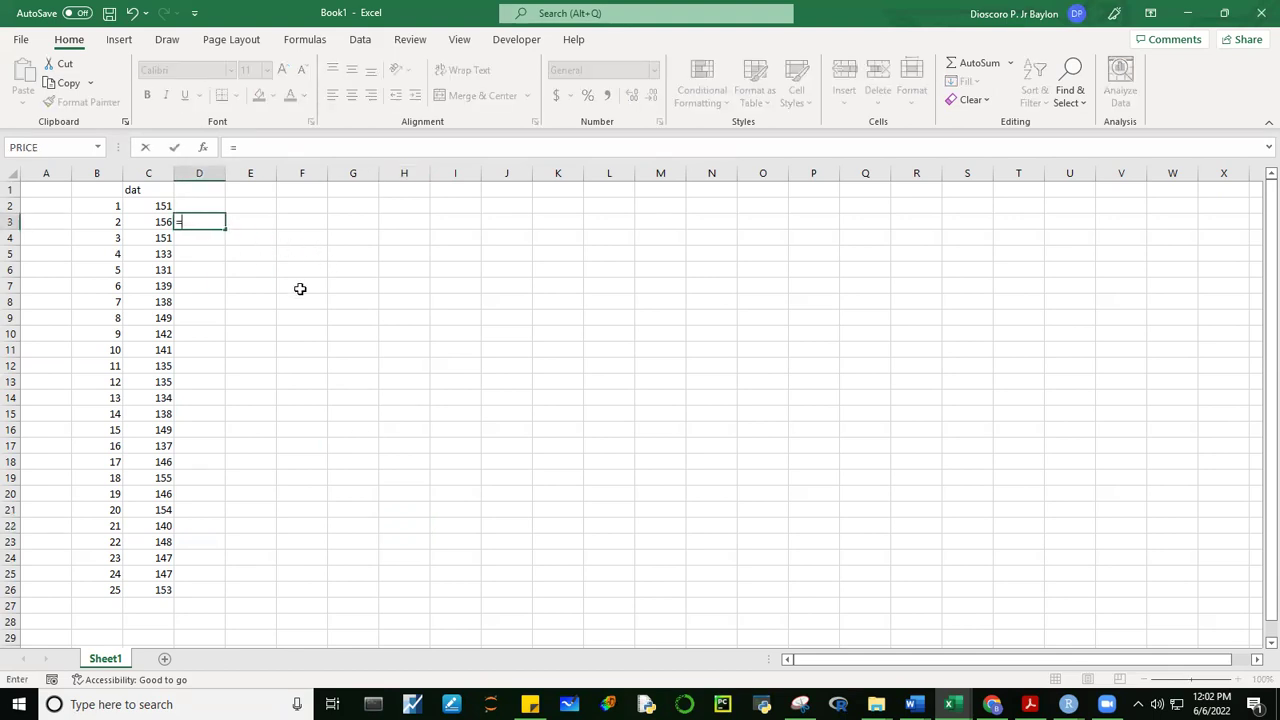
pyautogui.click(156, 225)
pyautogui.write('-')
pyautogui.click(157, 204)
pyautogui.press('Return')
pyautogui.click(600, 375)
pyautogui.click(199, 220)
pyautogui.moveTo(225, 229); pyautogui.dragTo(209, 592)
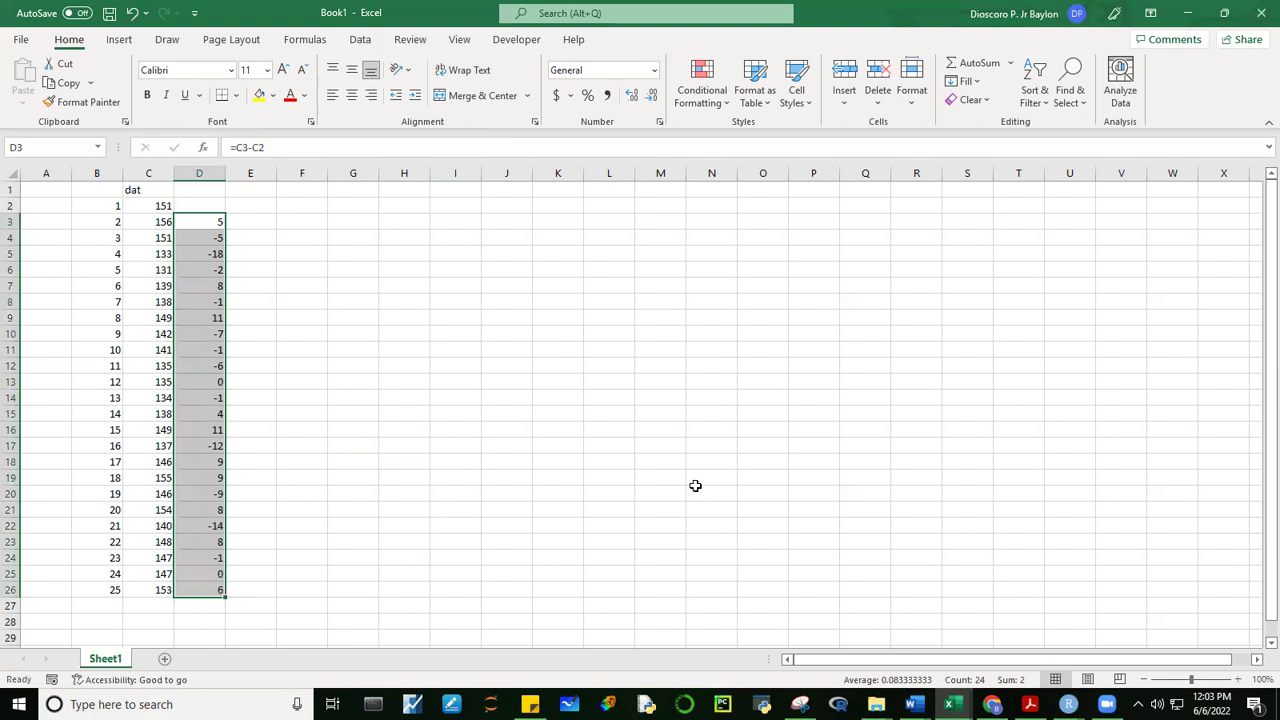
pyautogui.click(695, 485)
# - Enter the heading diff in D1 above the differenced values
pyautogui.click(215, 222)
pyautogui.click(204, 194)
pyautogui.write('diff')
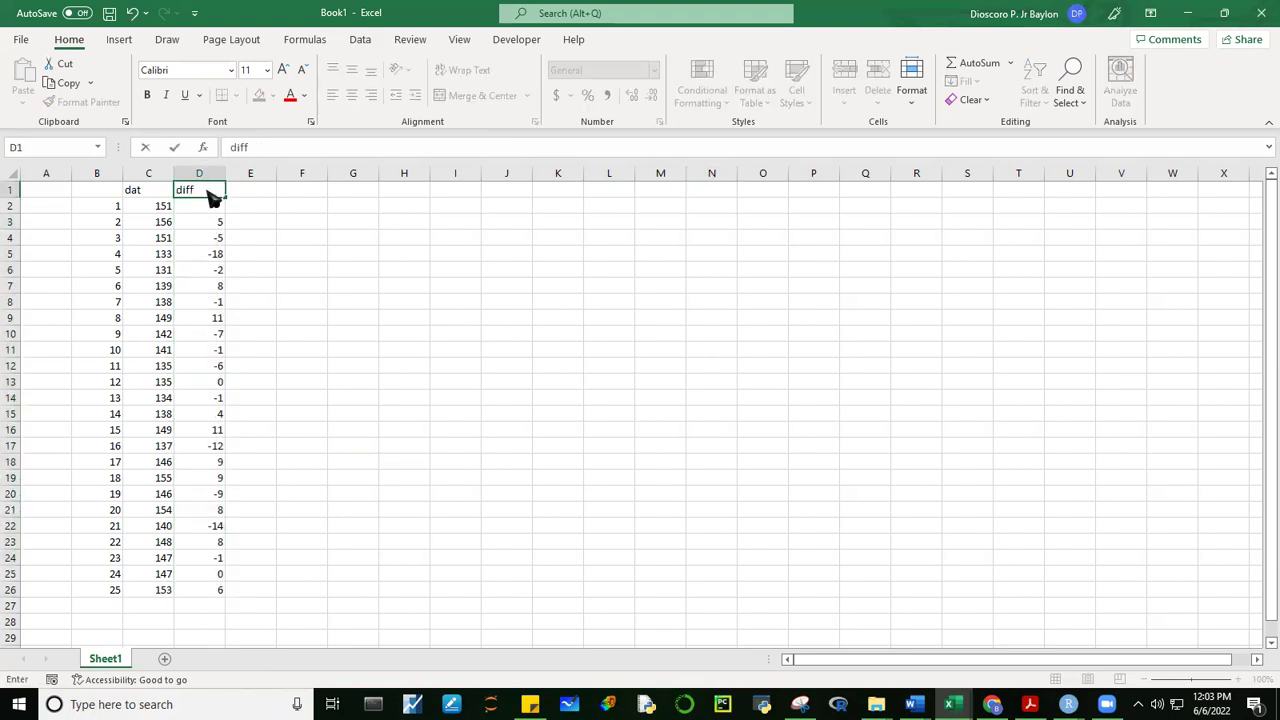
pyautogui.press('Return')
pyautogui.click(353, 381)
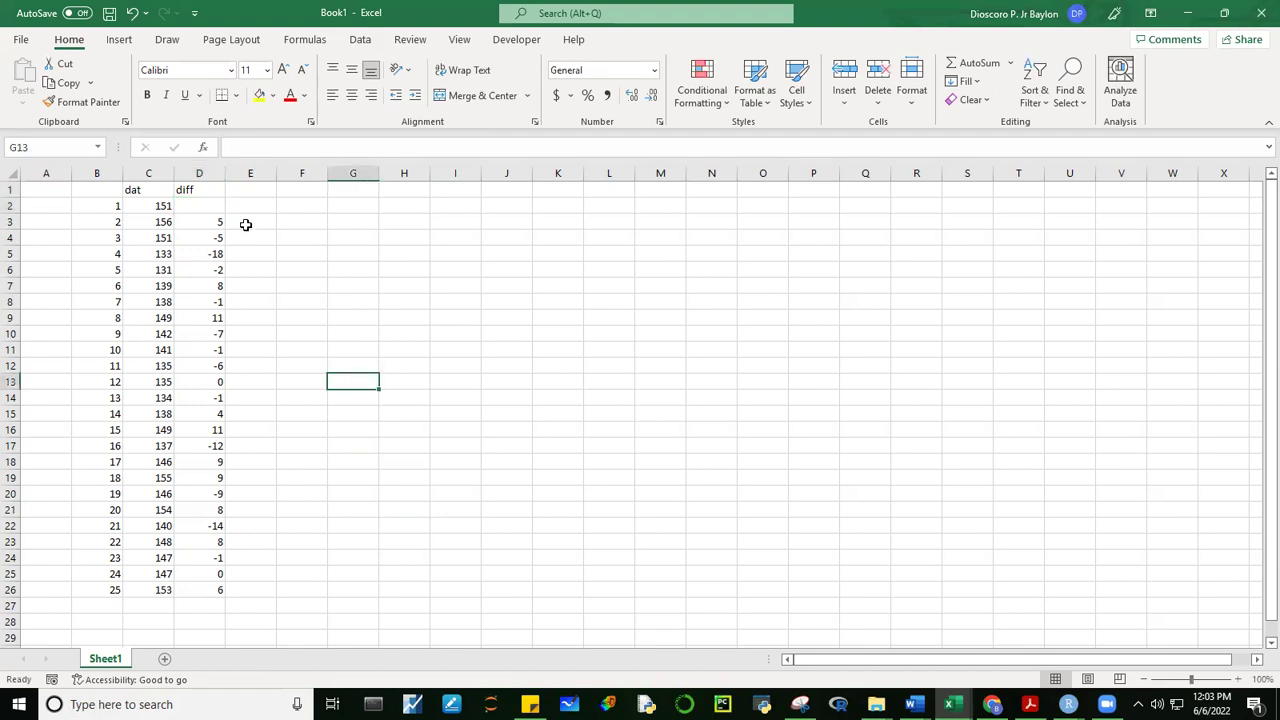
# - Center the contents of the diff column D and the dat column C horizontally
pyautogui.moveTo(214, 224); pyautogui.dragTo(205, 588)
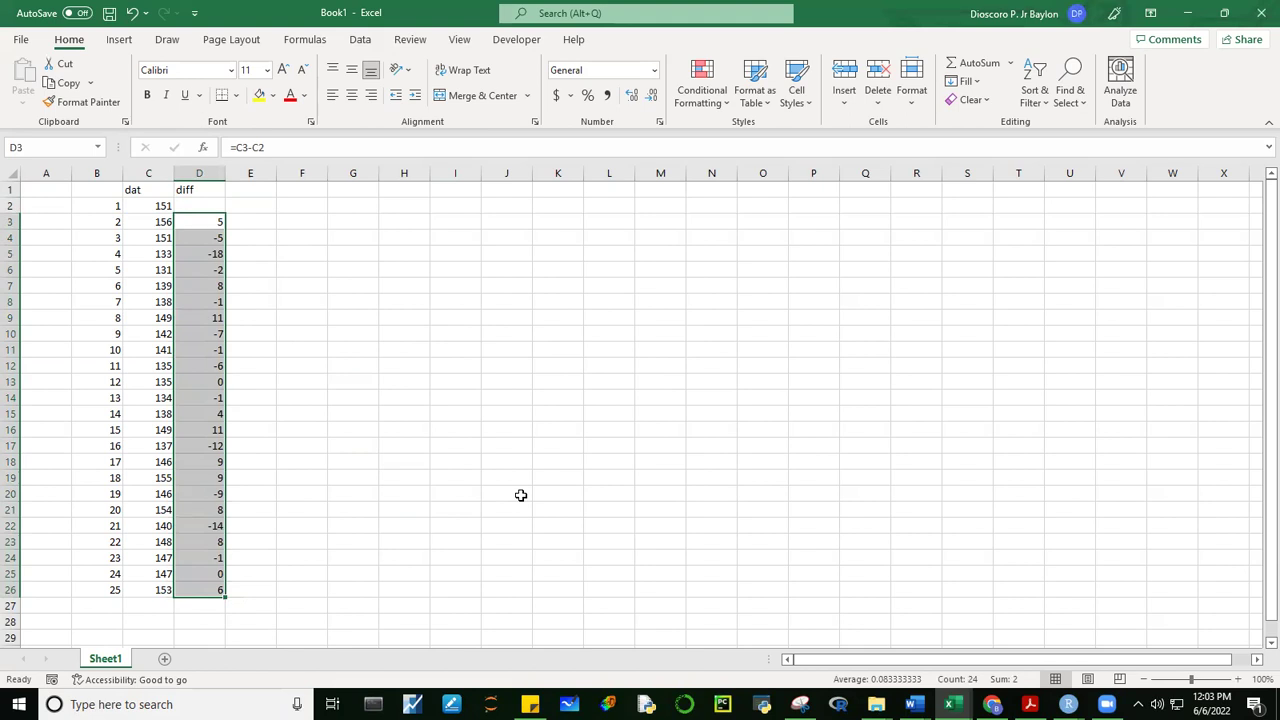
pyautogui.click(208, 172)
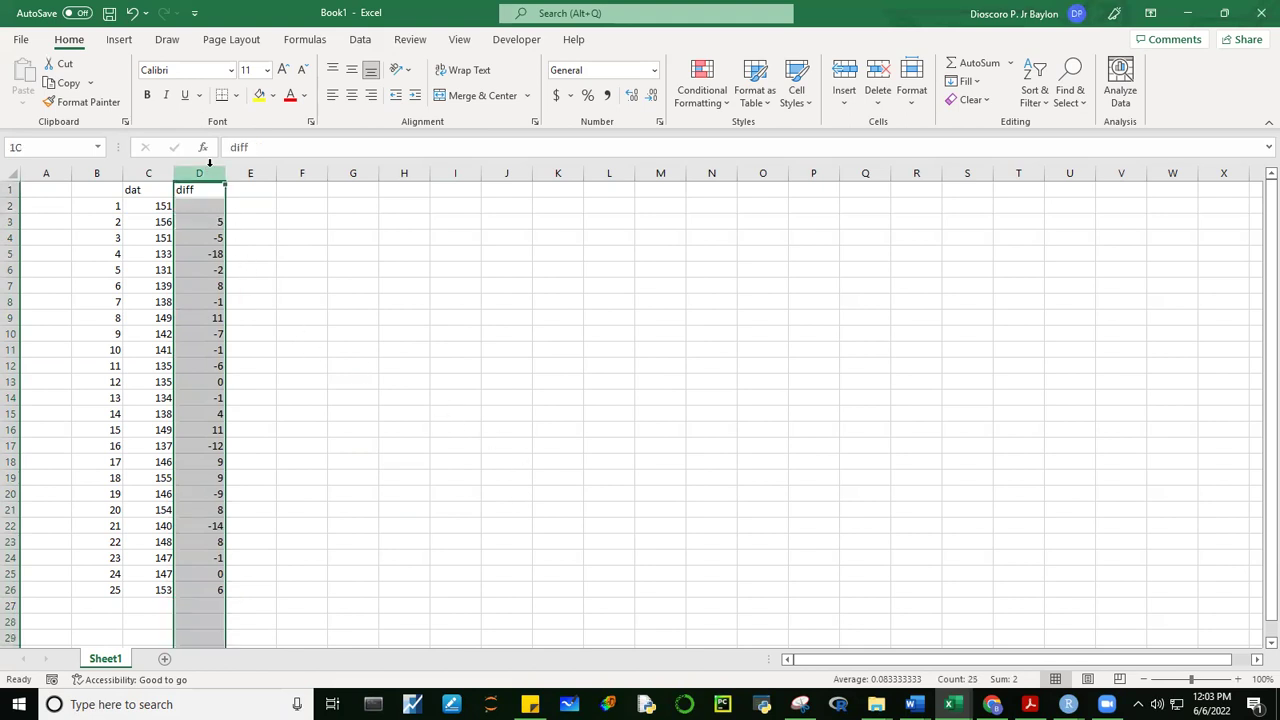
pyautogui.click(351, 95)
pyautogui.click(462, 412)
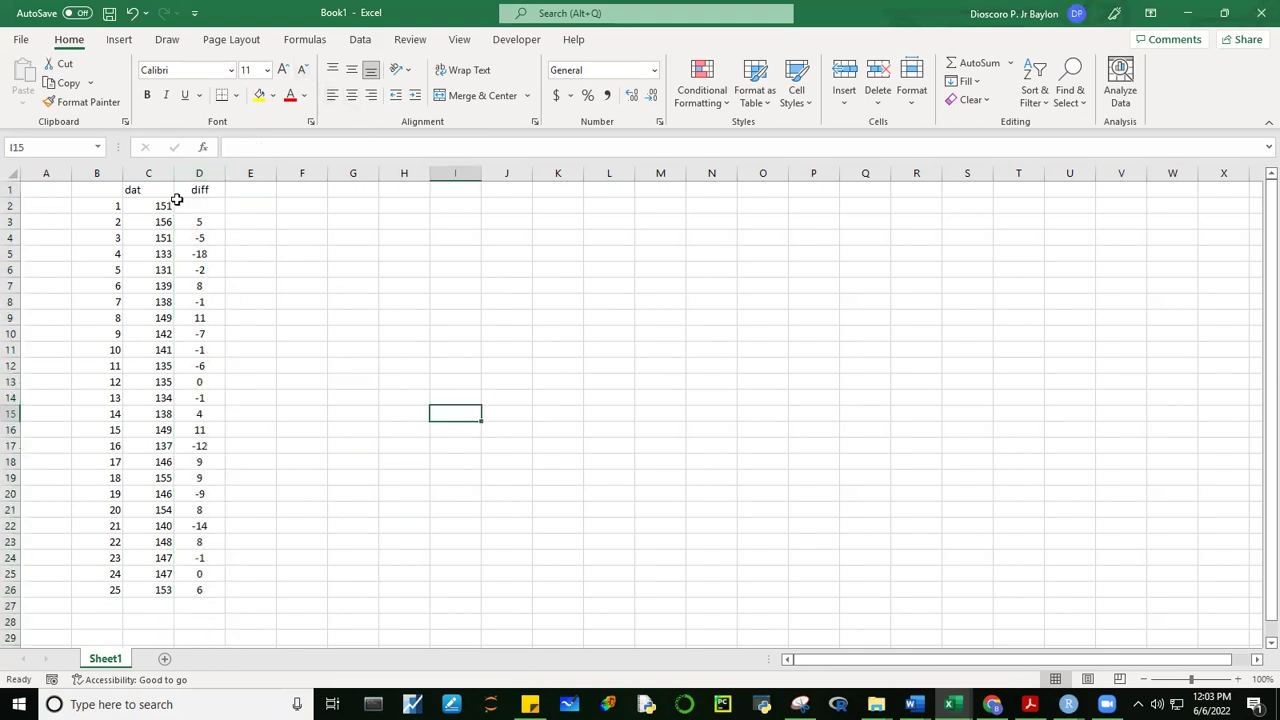
pyautogui.moveTo(193, 187); pyautogui.dragTo(206, 591)
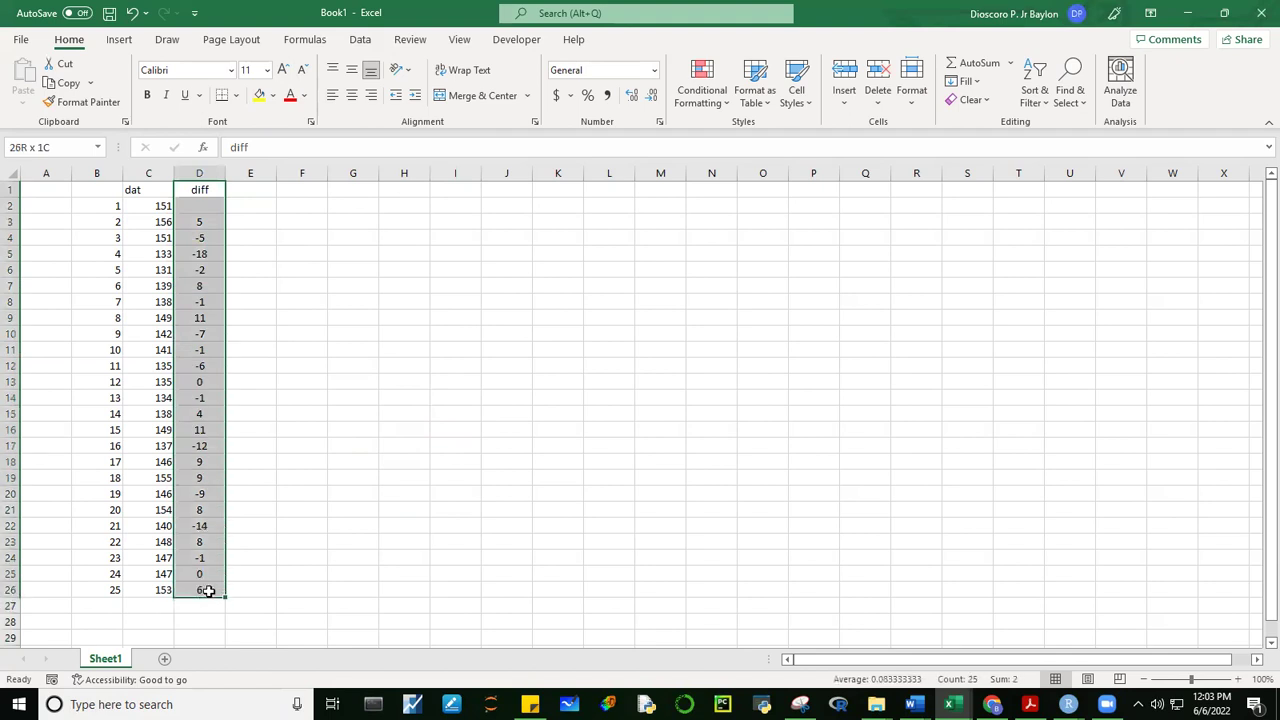
pyautogui.click(396, 521)
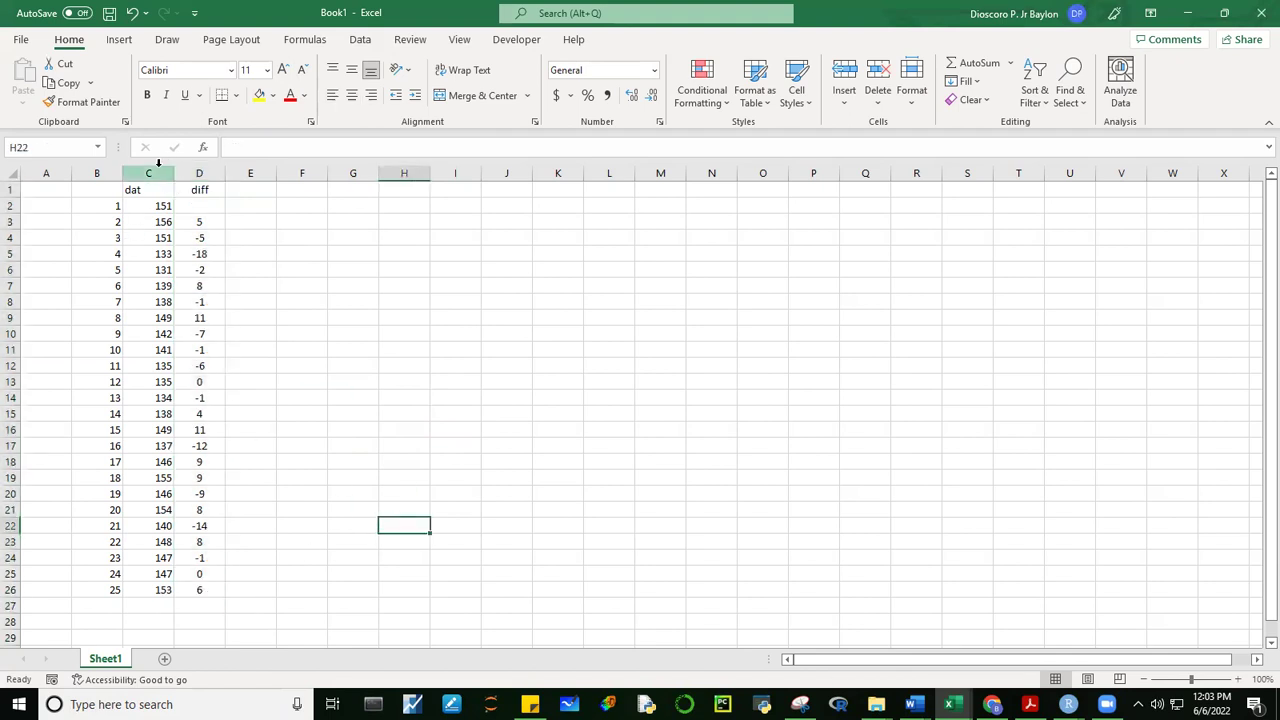
pyautogui.click(148, 173)
pyautogui.click(351, 95)
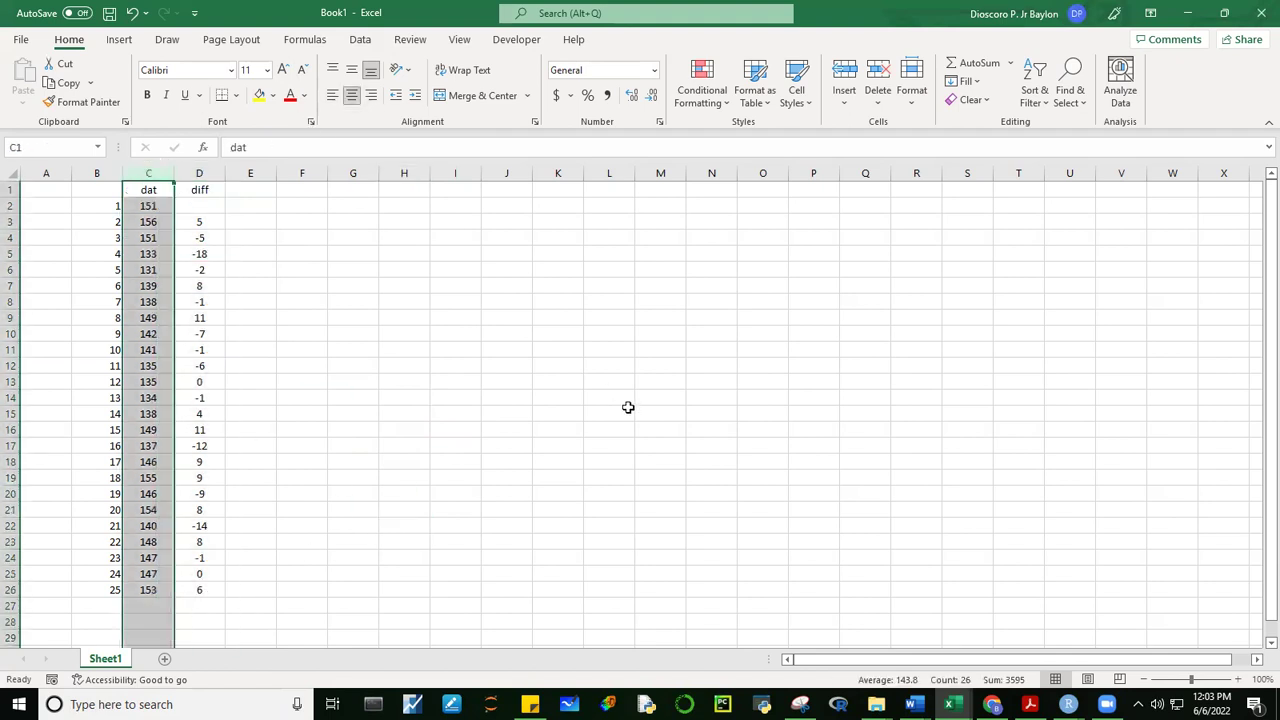
pyautogui.click(607, 440)
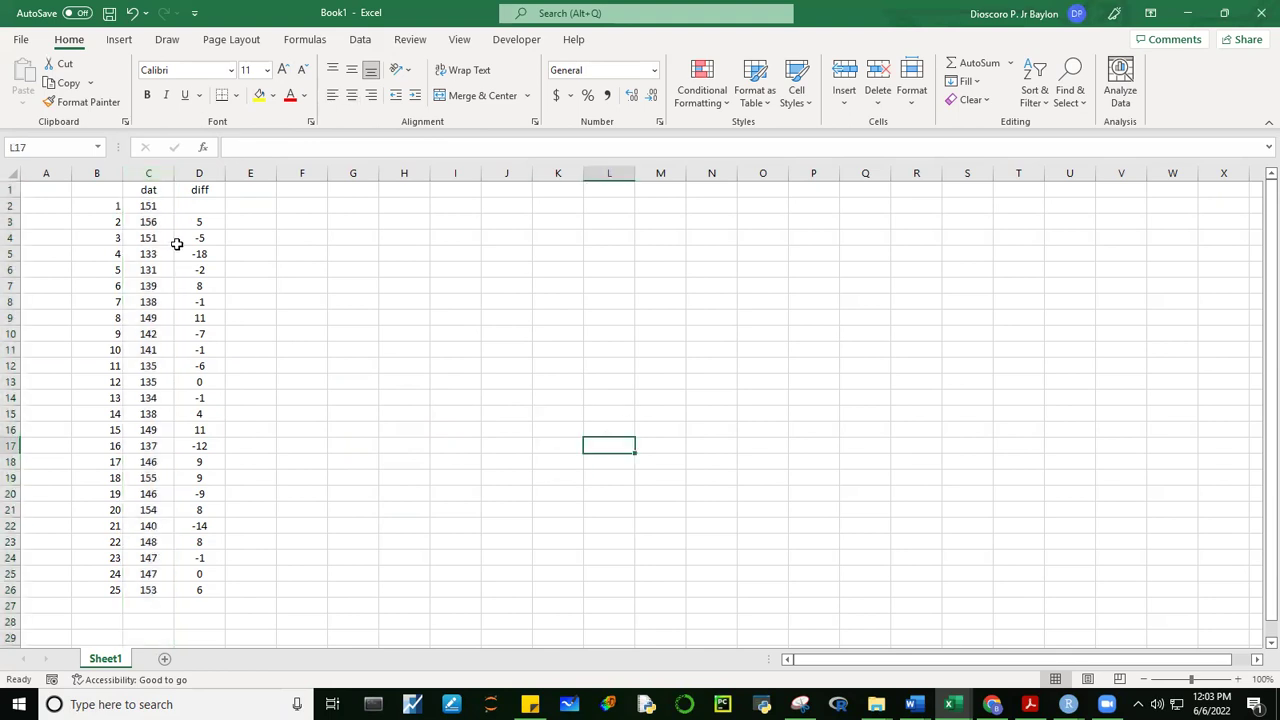
pyautogui.click(199, 190)
pyautogui.moveTo(203, 226); pyautogui.dragTo(198, 590)
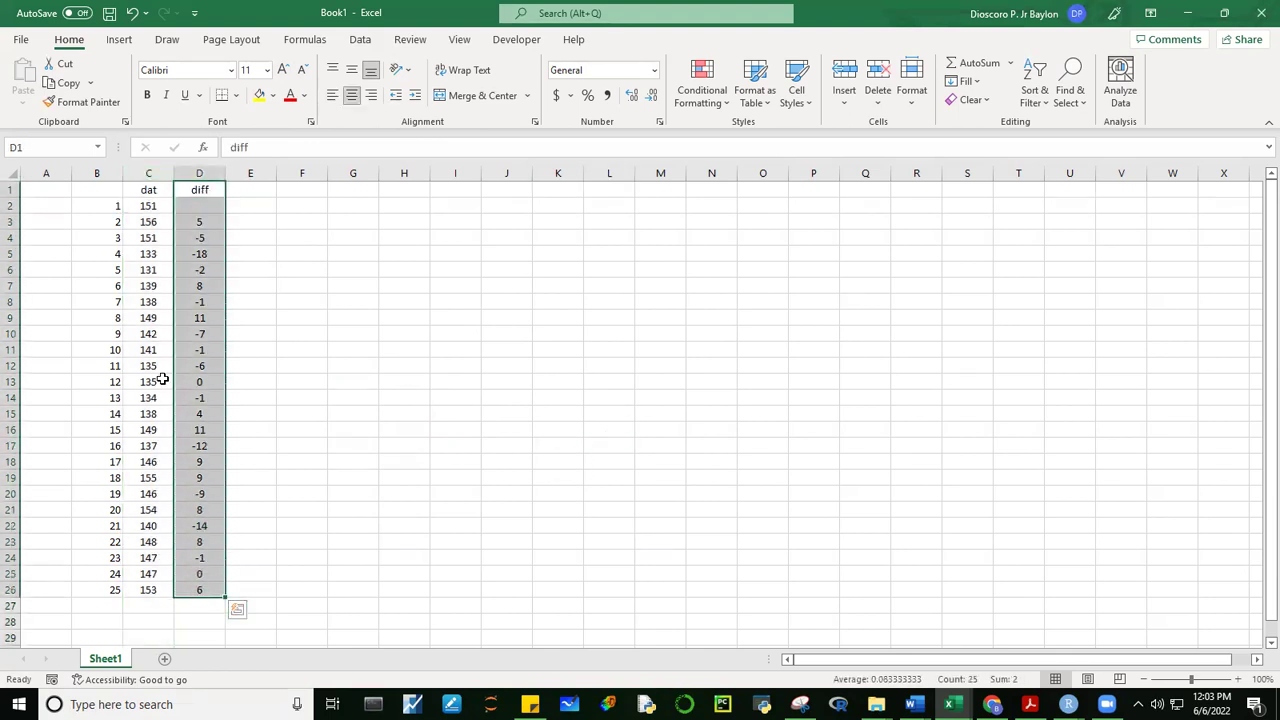
pyautogui.click(632, 490)
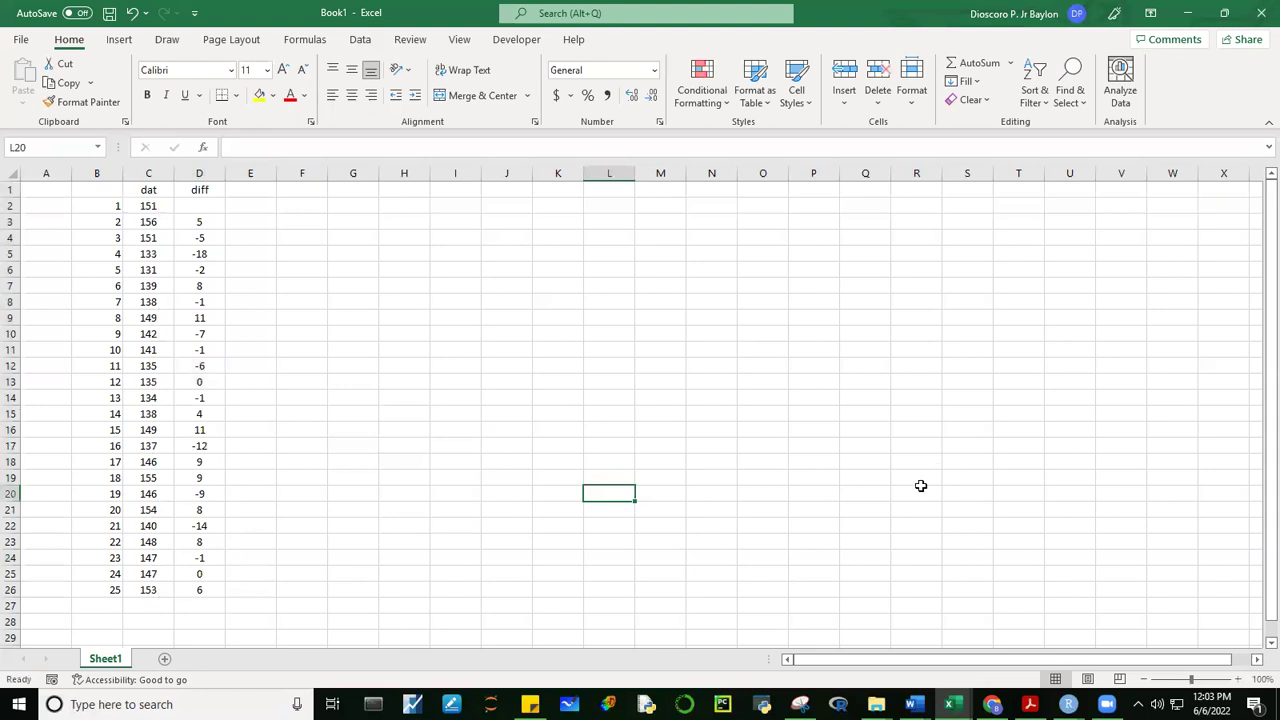
pyautogui.click(152, 172)
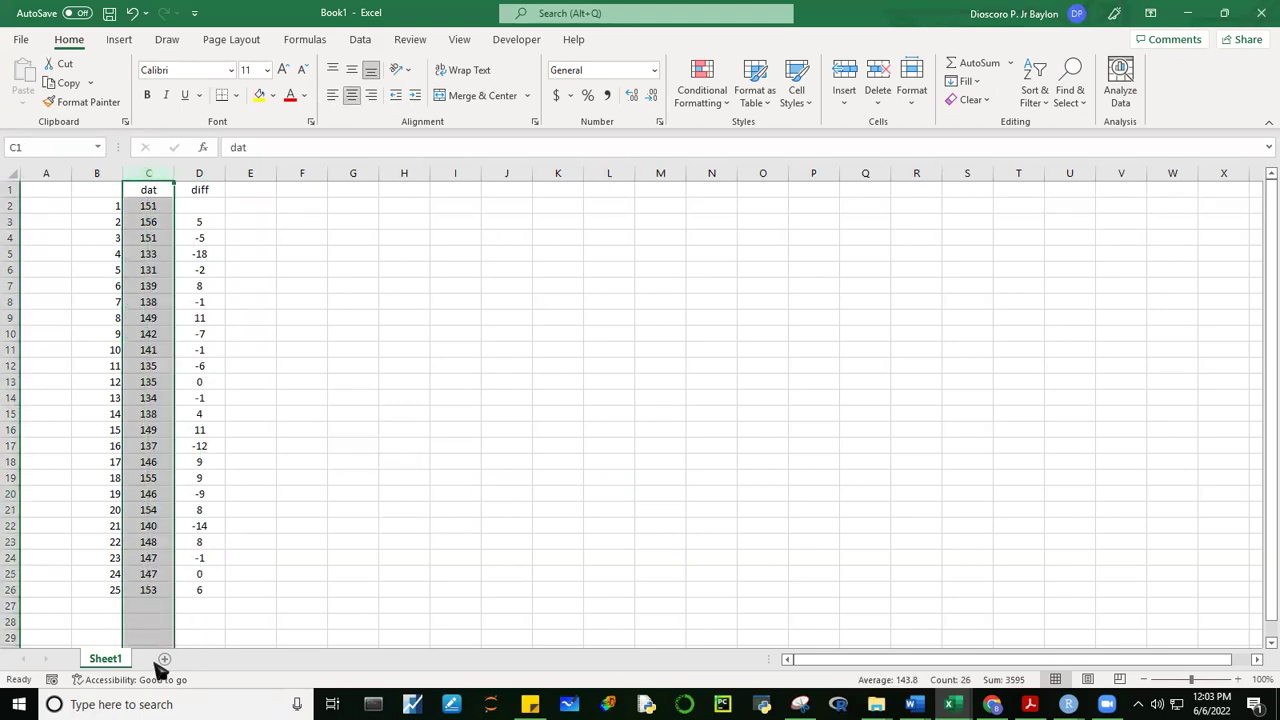
pyautogui.click(405, 352)
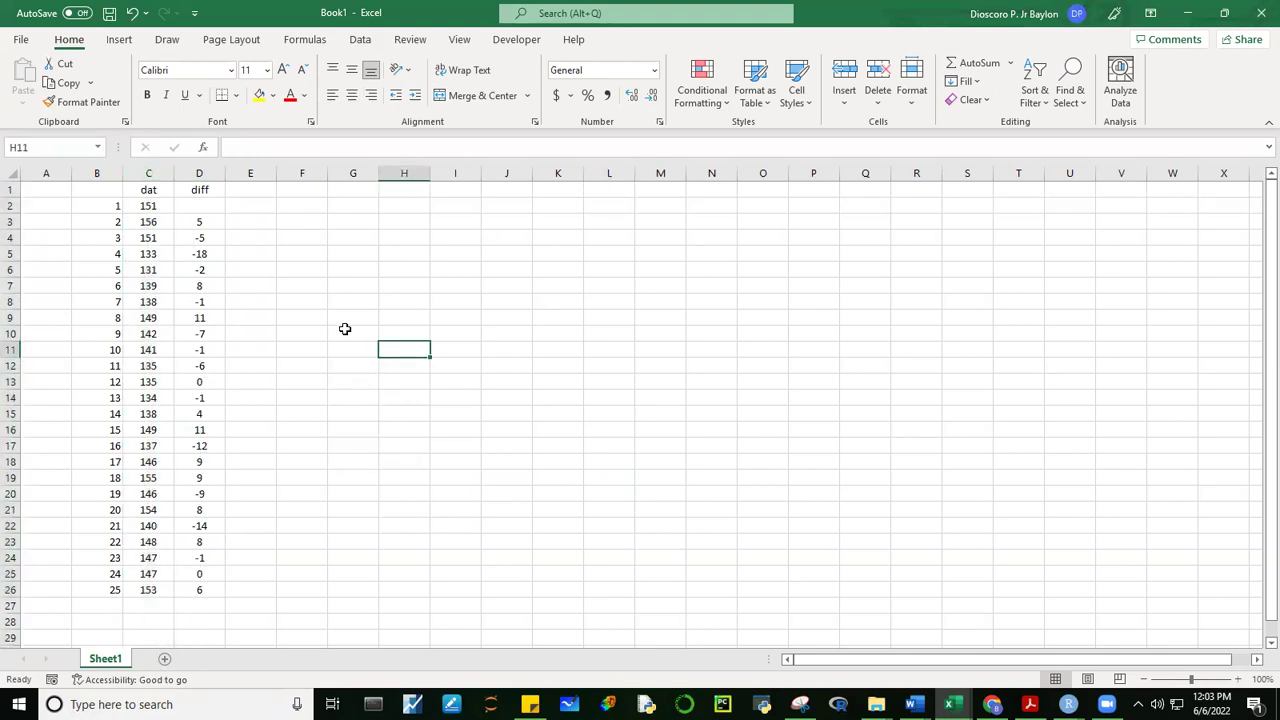
# - Enter the formula =C3-C2 in E3 and fill it down through E26
pyautogui.click(255, 225)
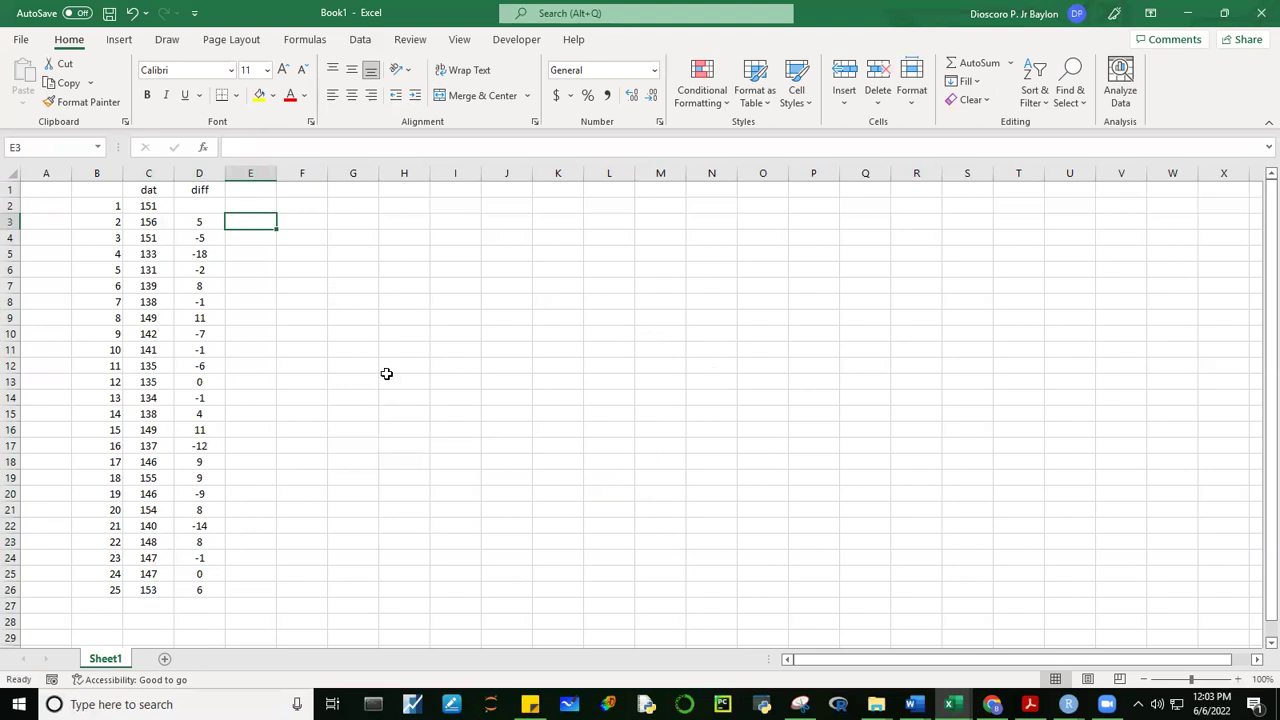
pyautogui.write('=')
pyautogui.click(155, 224)
pyautogui.write('-')
pyautogui.click(149, 206)
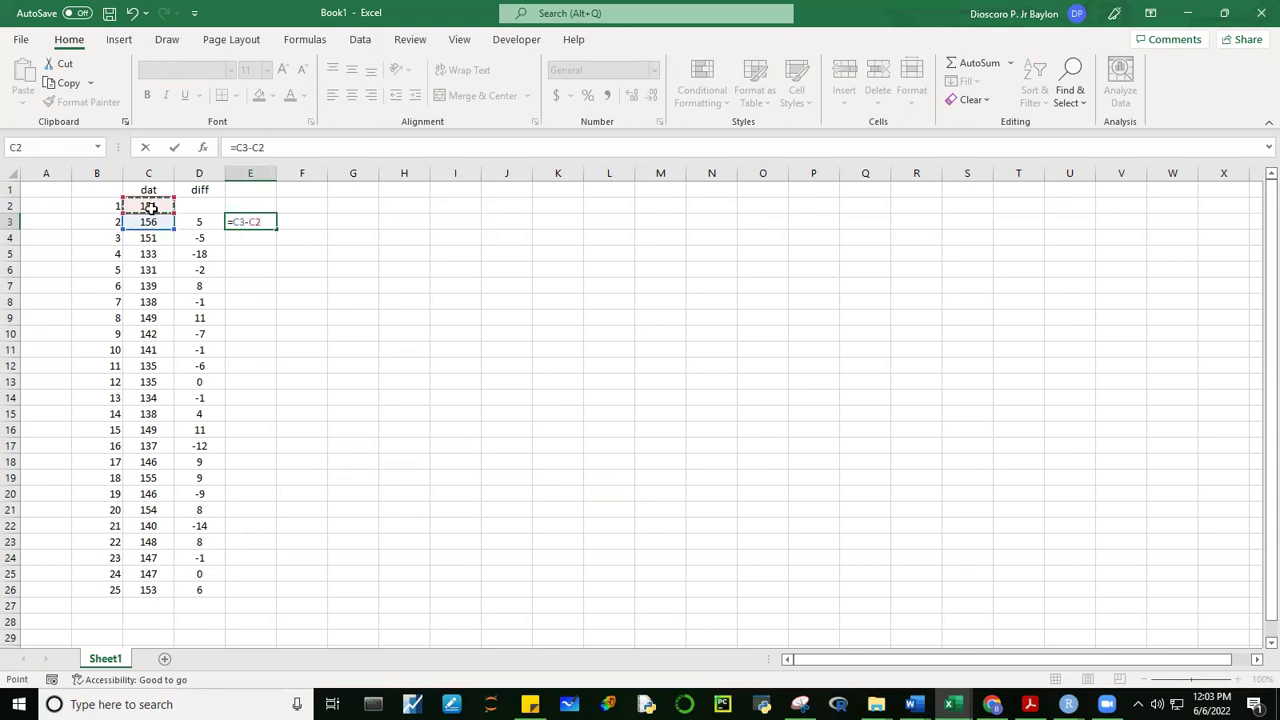
pyautogui.press('Return')
pyautogui.click(507, 349)
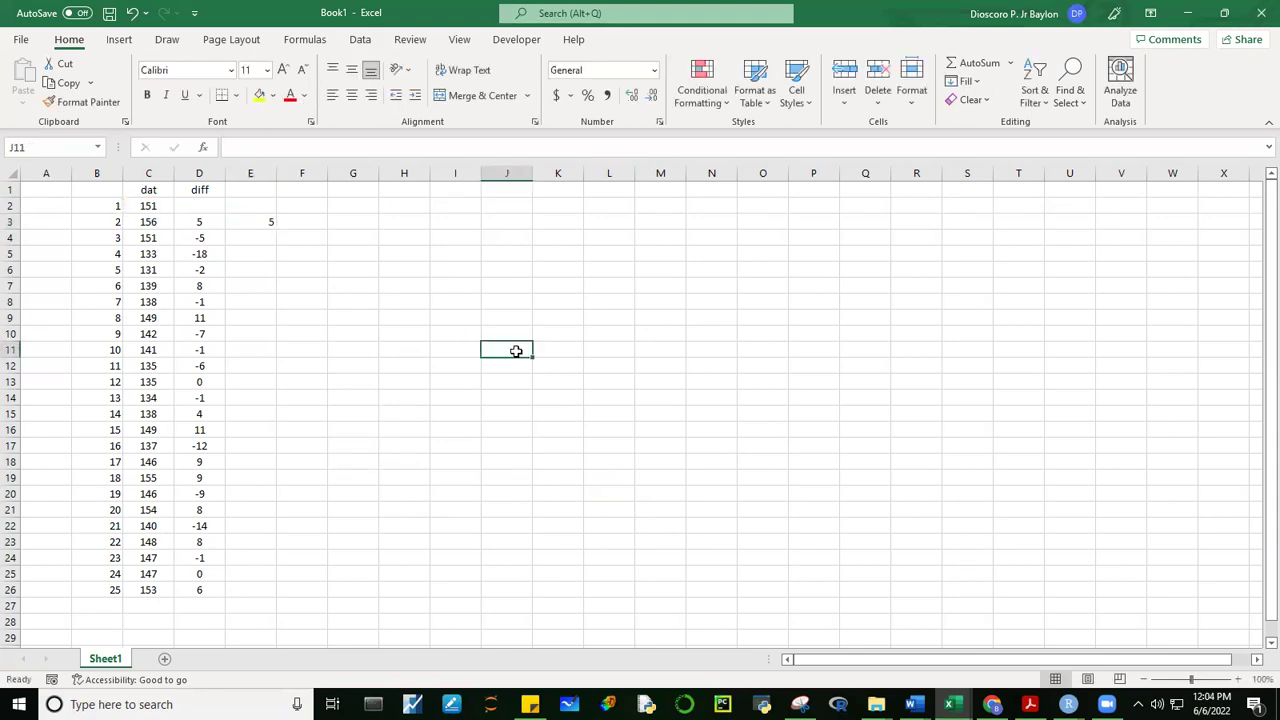
pyautogui.click(267, 220)
pyautogui.moveTo(276, 227); pyautogui.dragTo(259, 598)
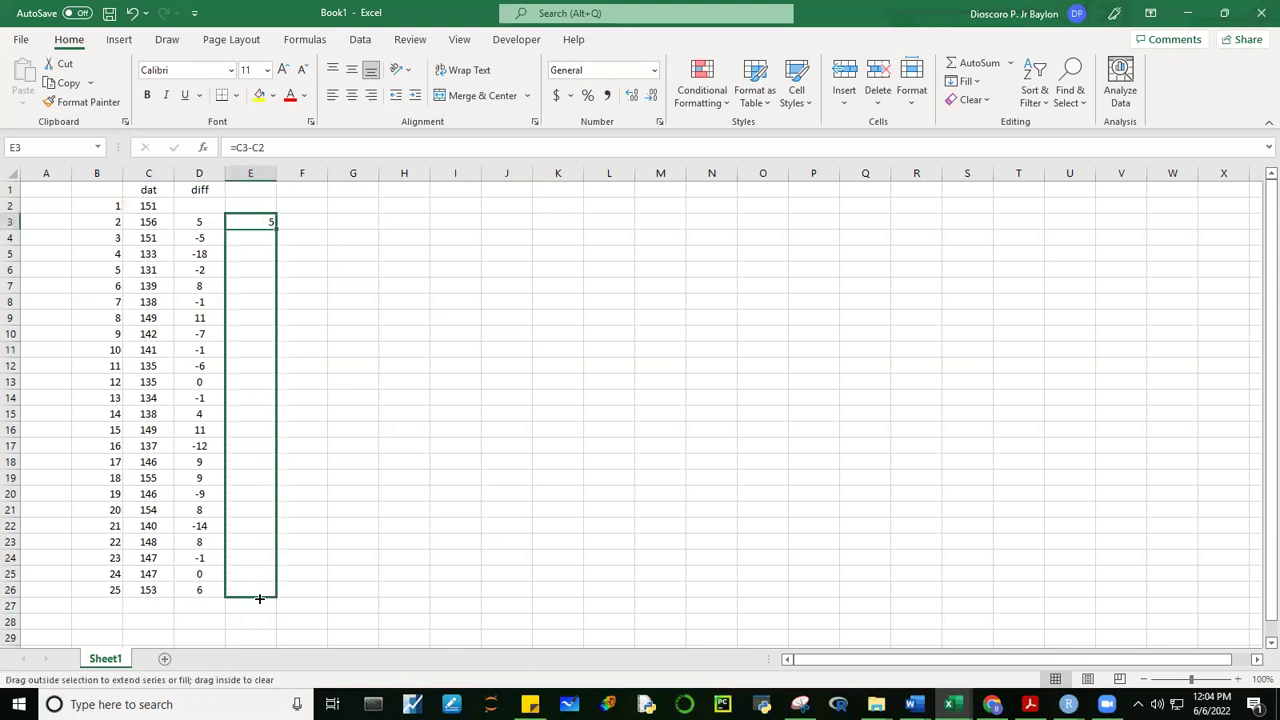
pyautogui.moveTo(423, 600); pyautogui.dragTo(423, 600)
pyautogui.click(557, 551)
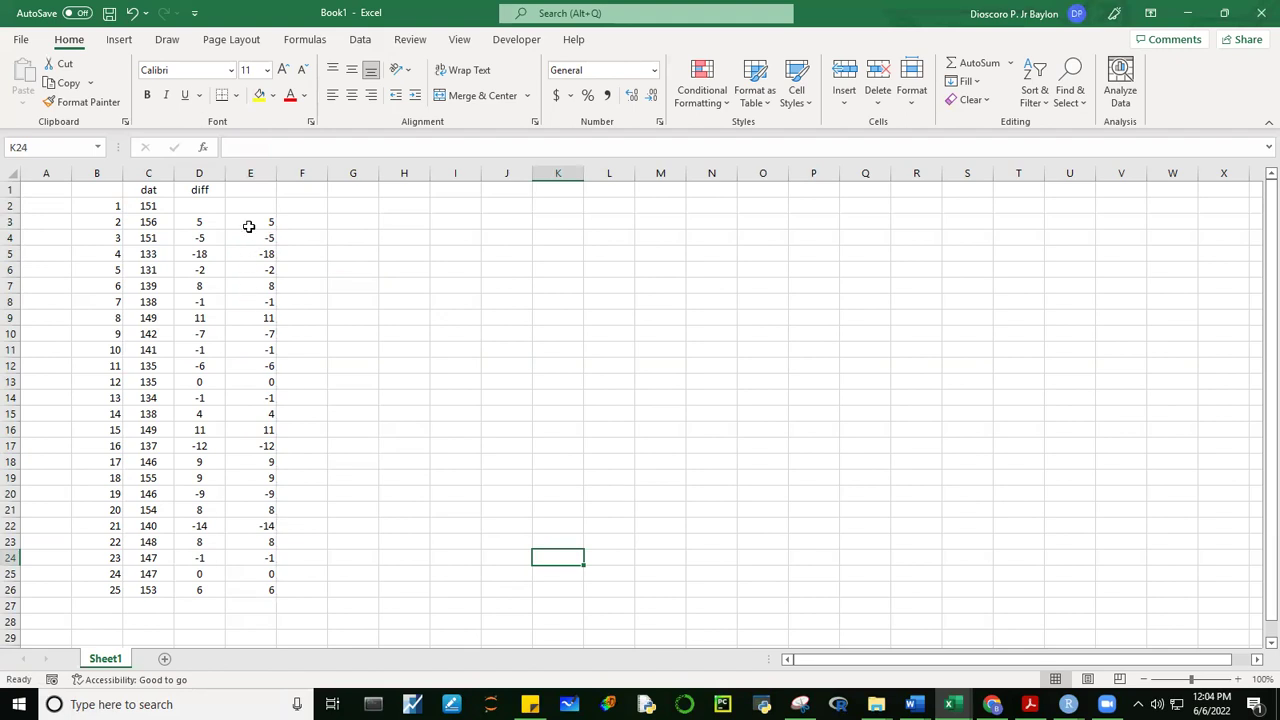
# - Clear the duplicate difference formulas from E3:E26
pyautogui.moveTo(152, 222); pyautogui.dragTo(150, 590)
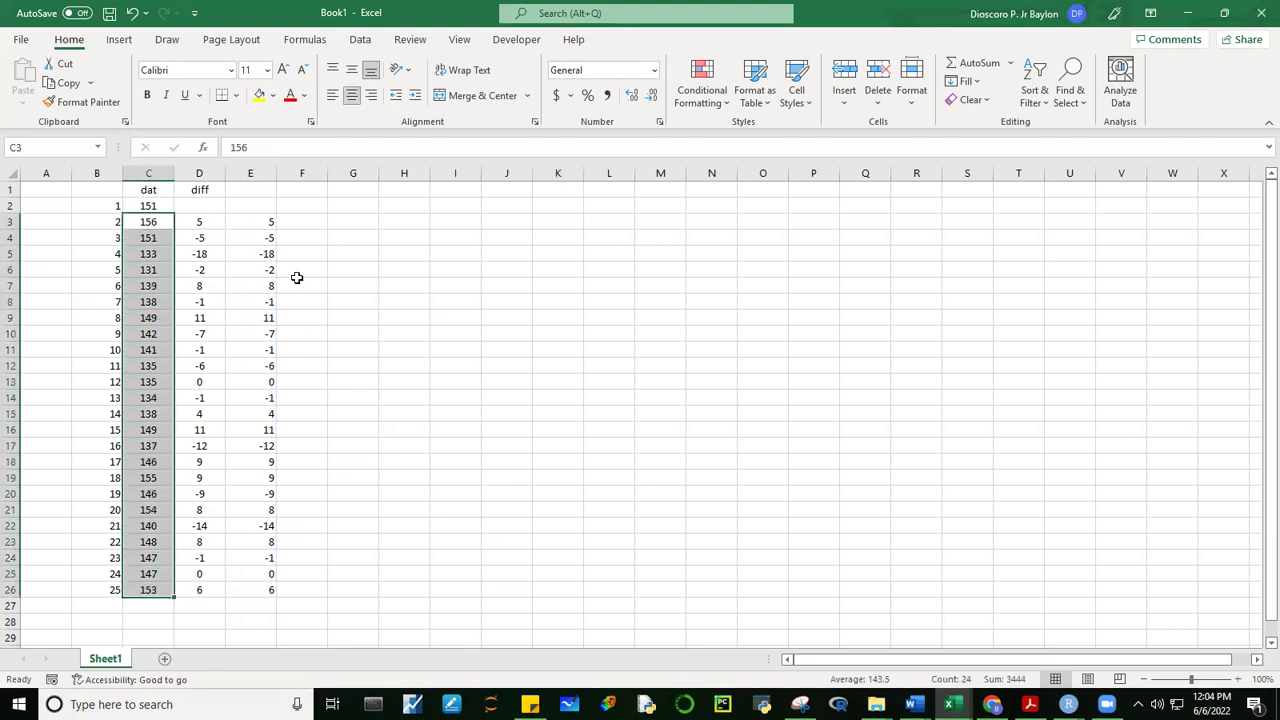
pyautogui.moveTo(270, 222); pyautogui.dragTo(268, 583)
pyautogui.press('Delete')
pyautogui.click(447, 320)
# - Enter the formula =C2 in E3 and fill it down through E26 to build a one-period lag of the dat series
pyautogui.click(249, 222)
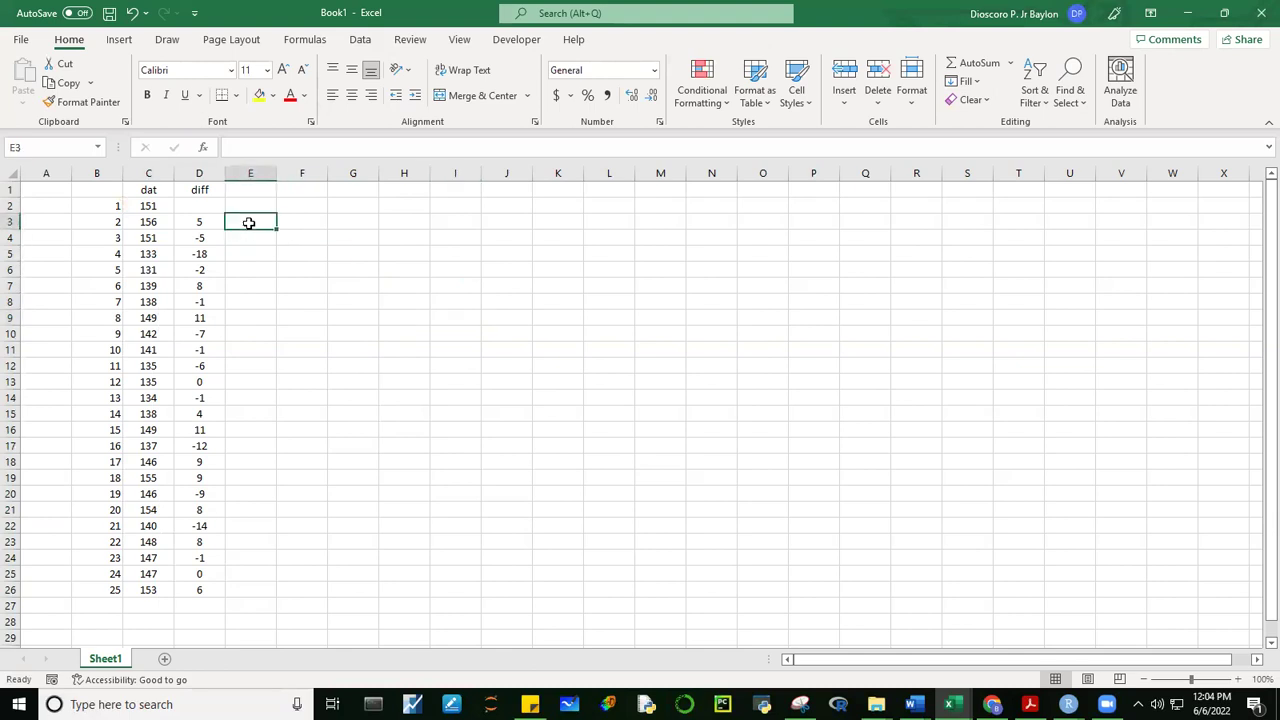
pyautogui.write('=')
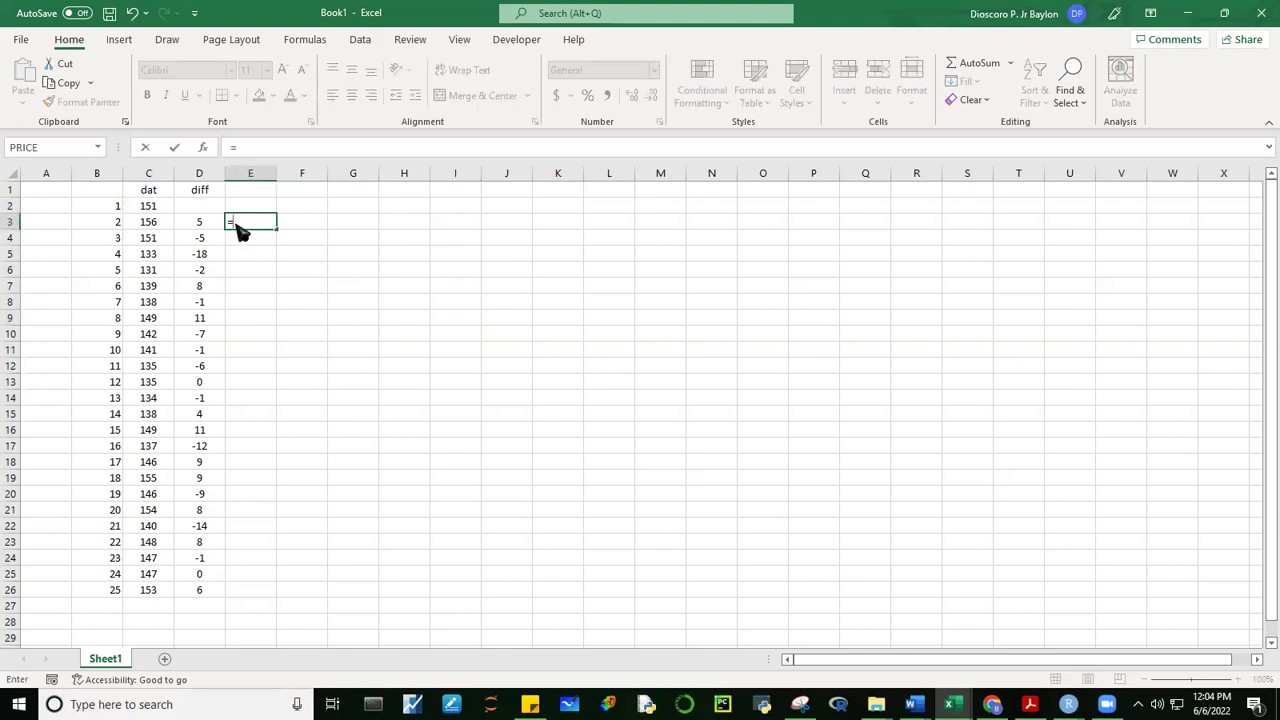
pyautogui.click(148, 205)
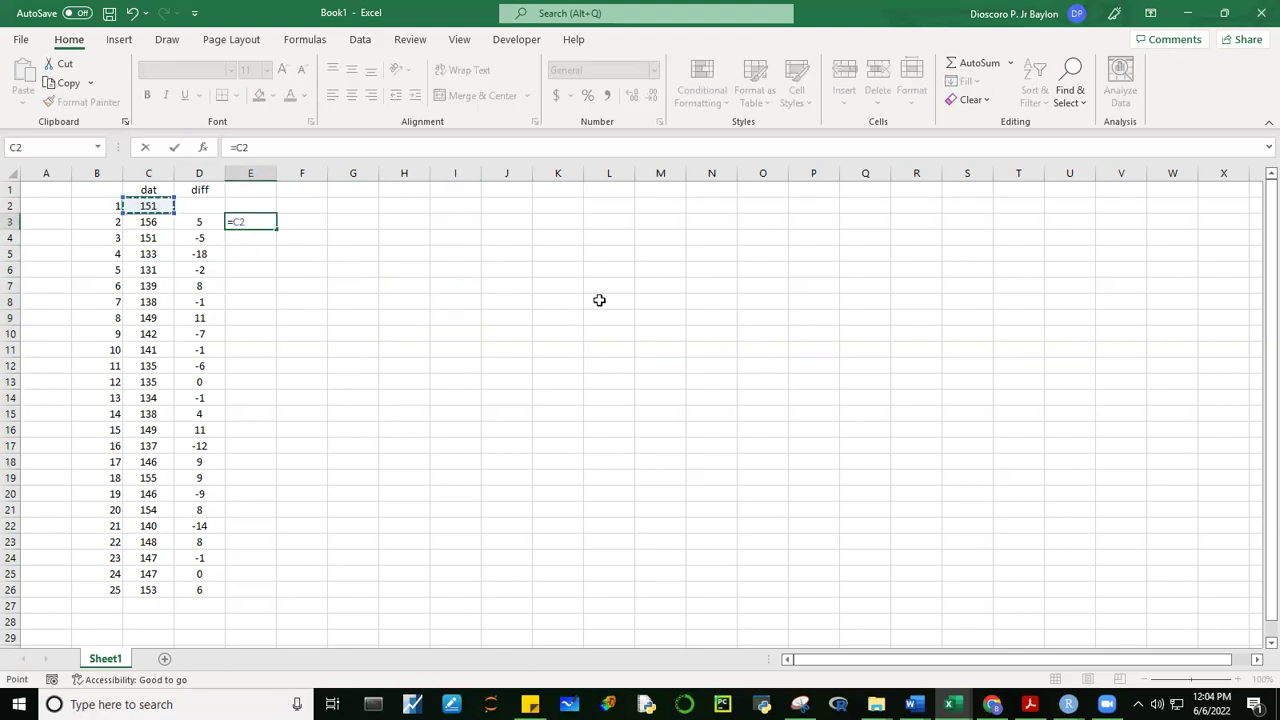
pyautogui.press('Return')
pyautogui.click(486, 289)
pyautogui.click(259, 220)
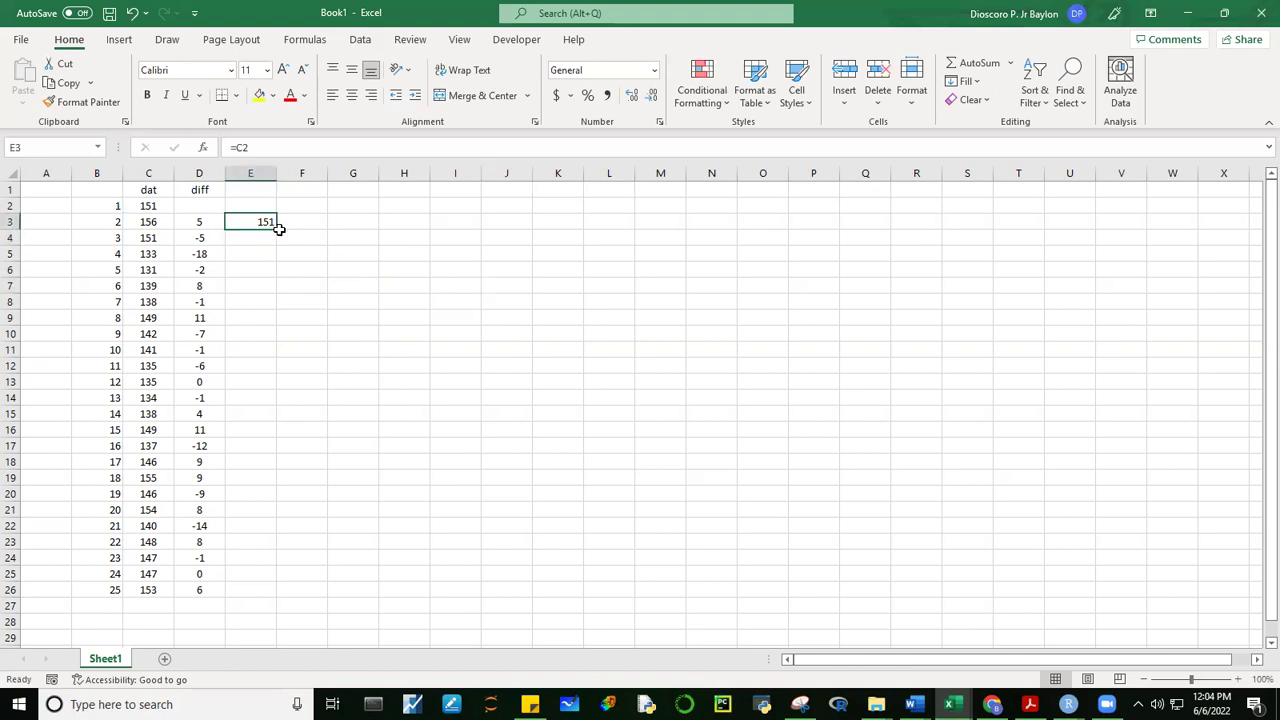
pyautogui.moveTo(278, 229); pyautogui.dragTo(248, 600)
pyautogui.click(700, 543)
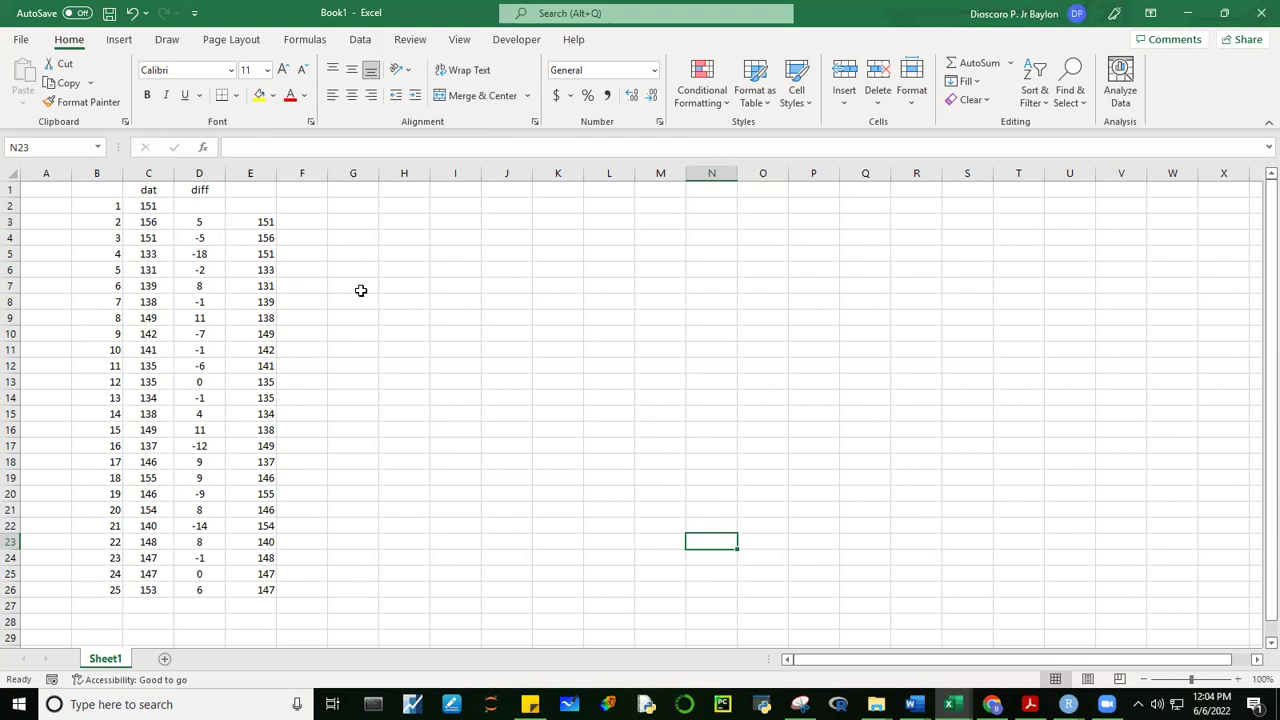
# - Compare the lagged values in column E with the dat series in column C, checking the source cells of E3 and E26
pyautogui.click(602, 354)
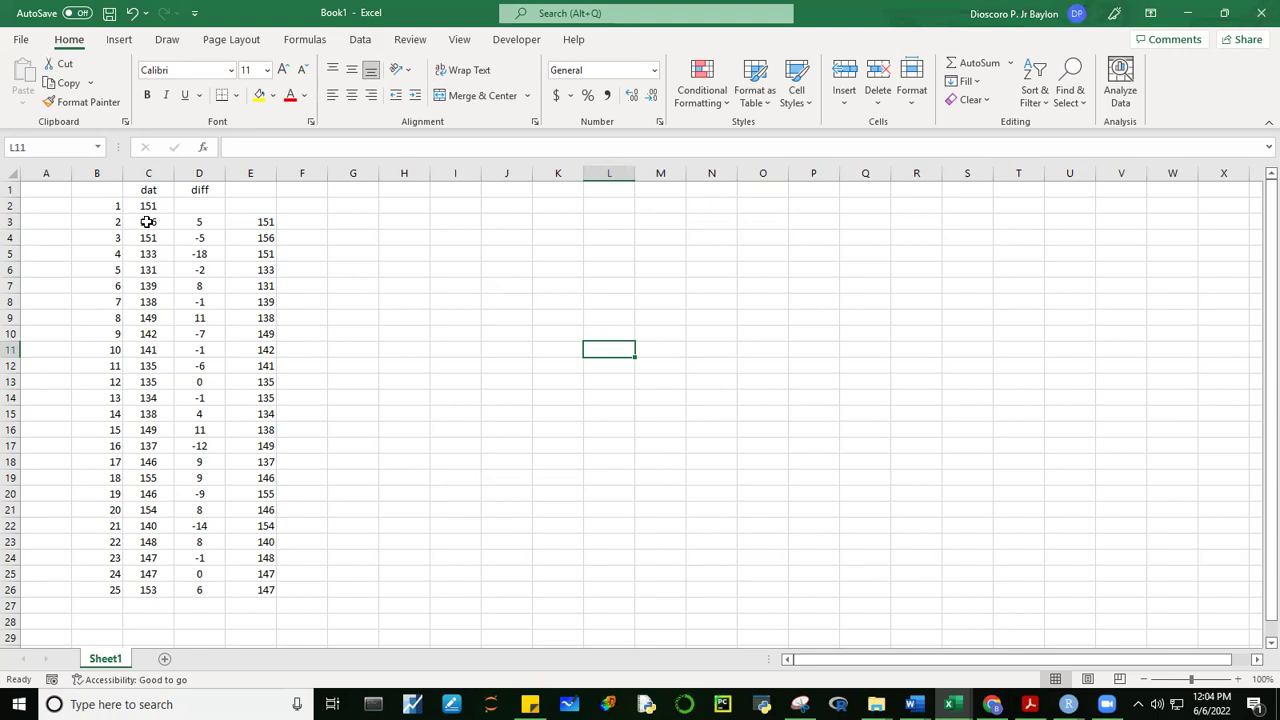
pyautogui.moveTo(152, 204); pyautogui.dragTo(157, 594)
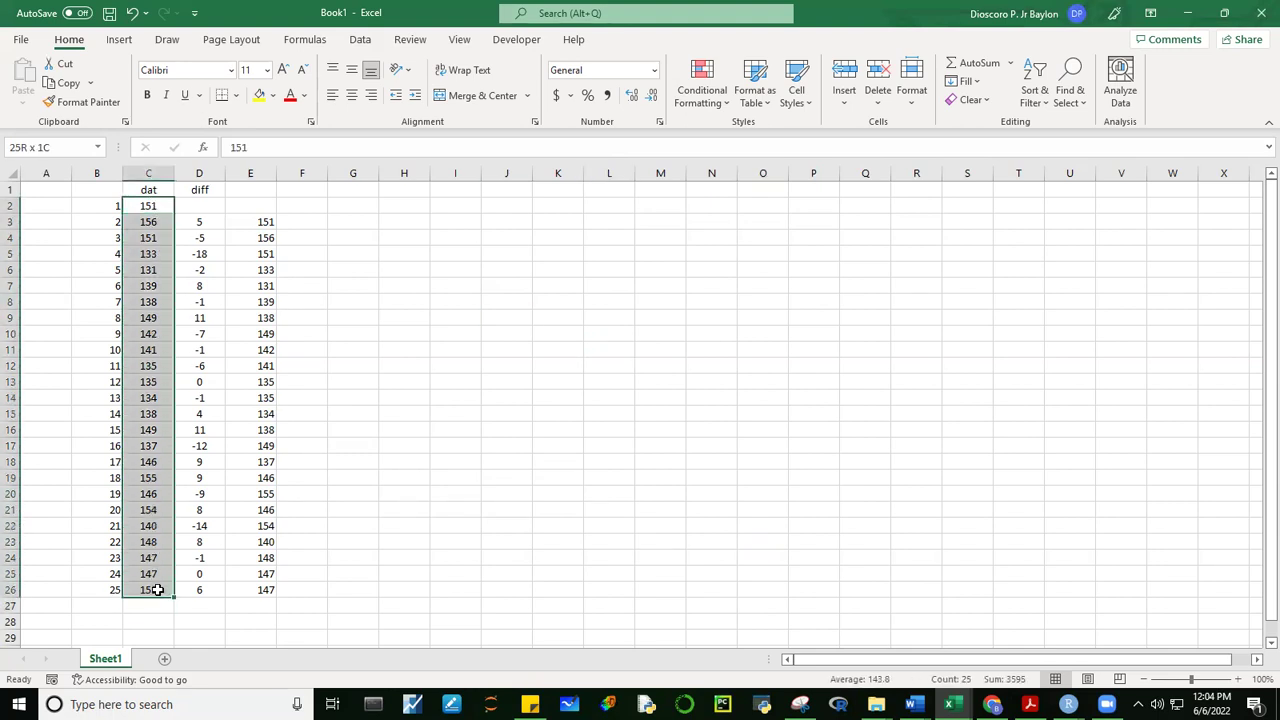
pyautogui.click(657, 479)
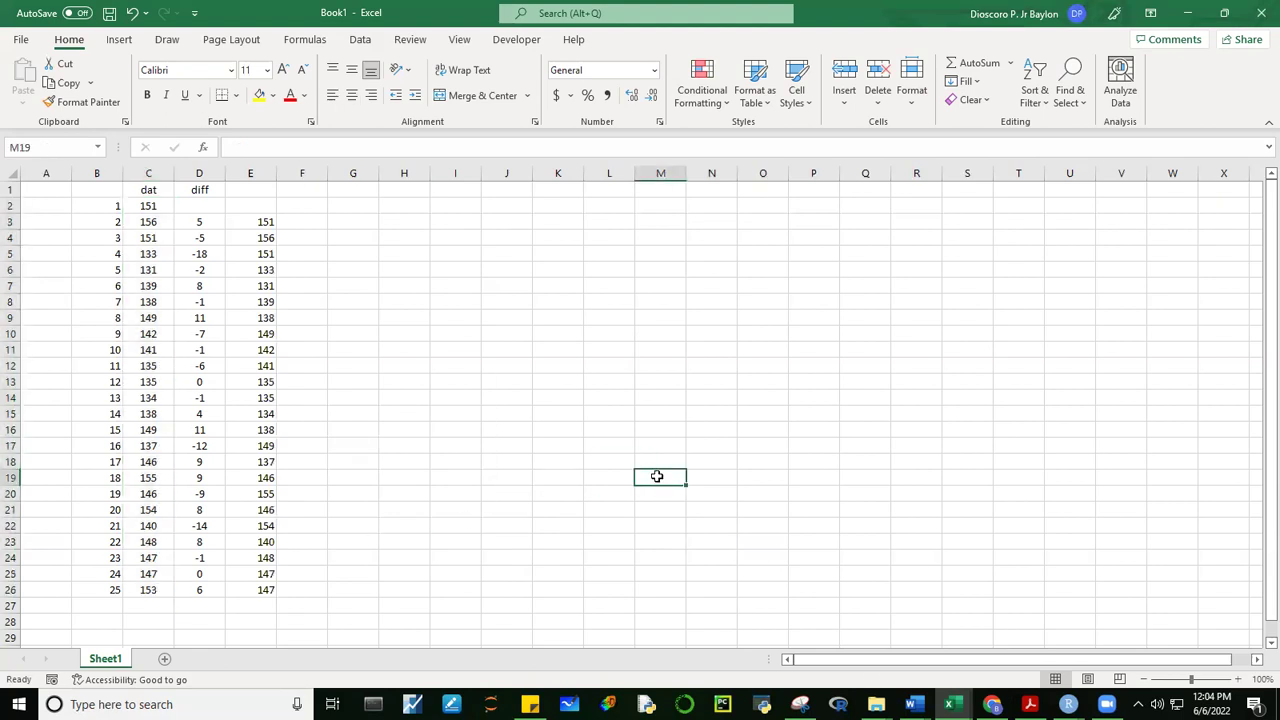
pyautogui.click(147, 222)
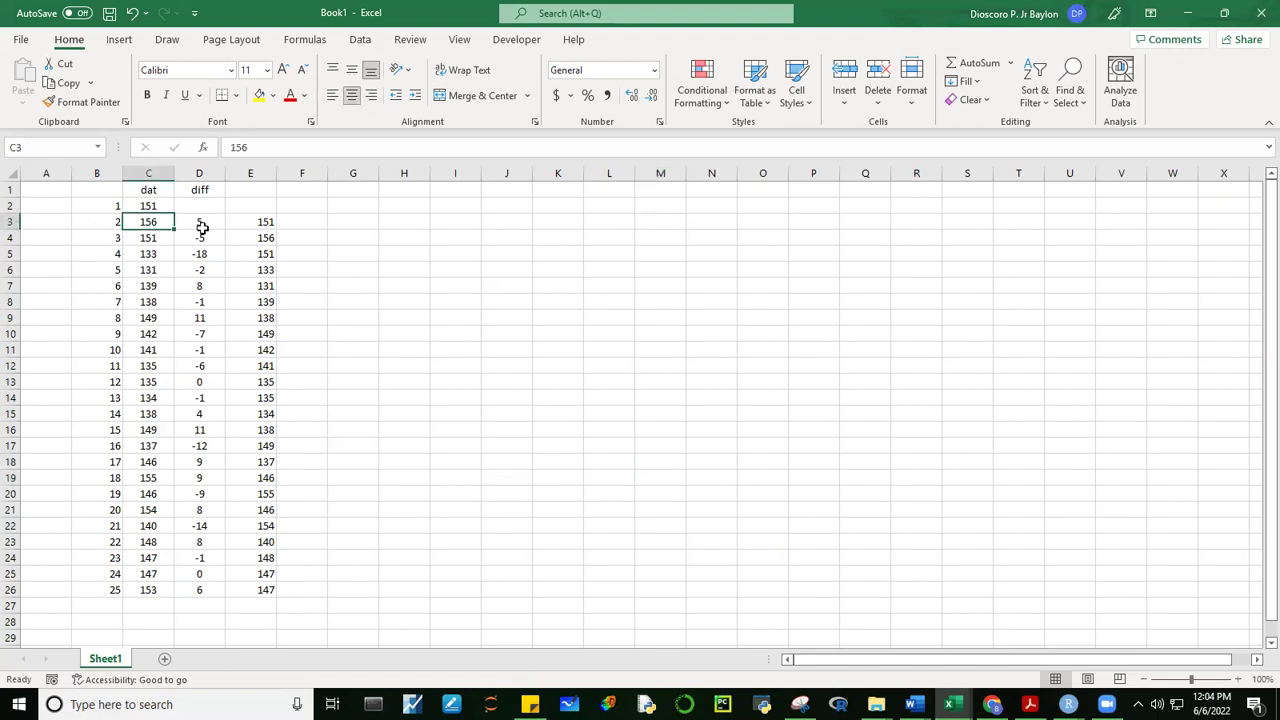
pyautogui.click(265, 222)
pyautogui.write('=C2')
pyautogui.hotkey('ctrl', 'Return')
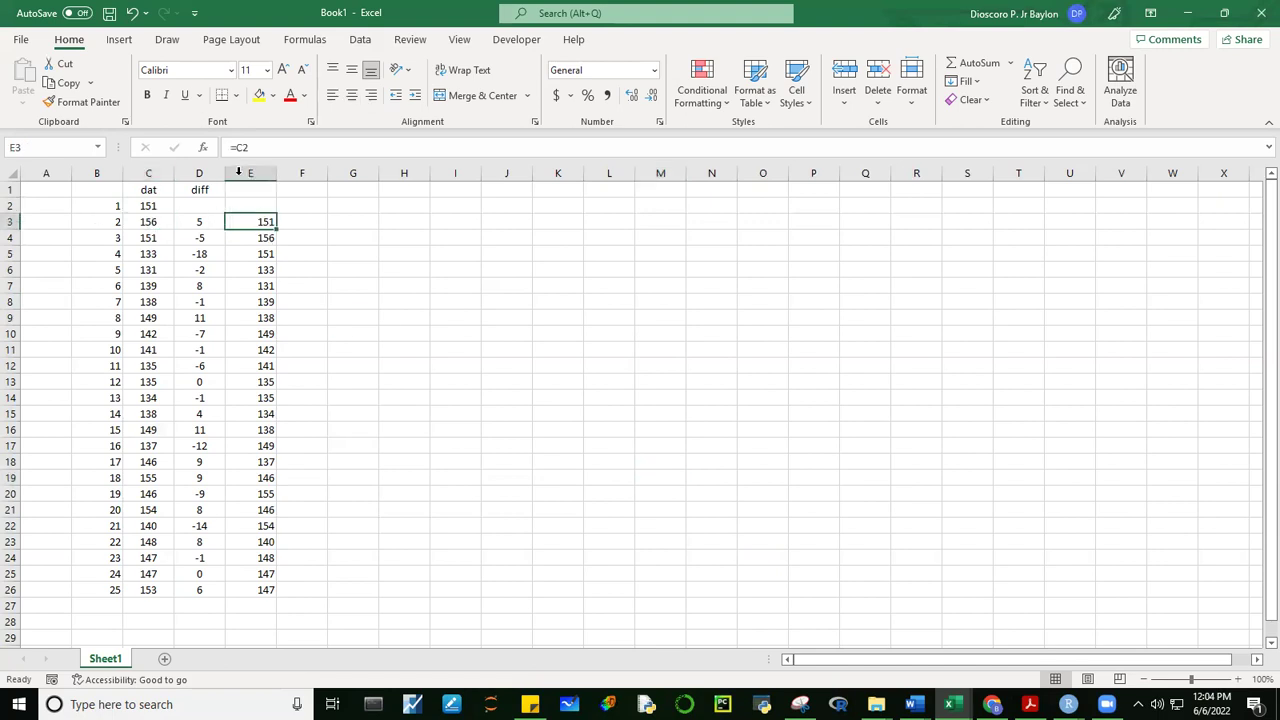
pyautogui.click(145, 201)
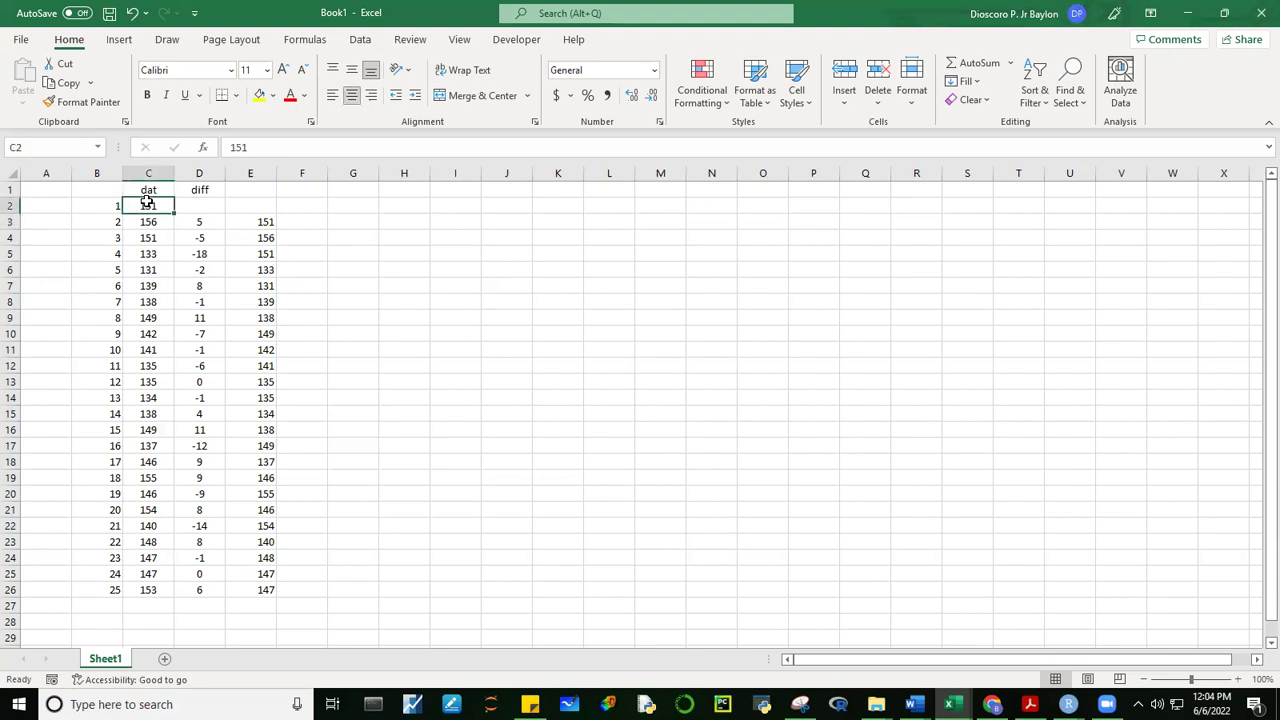
pyautogui.click(263, 224)
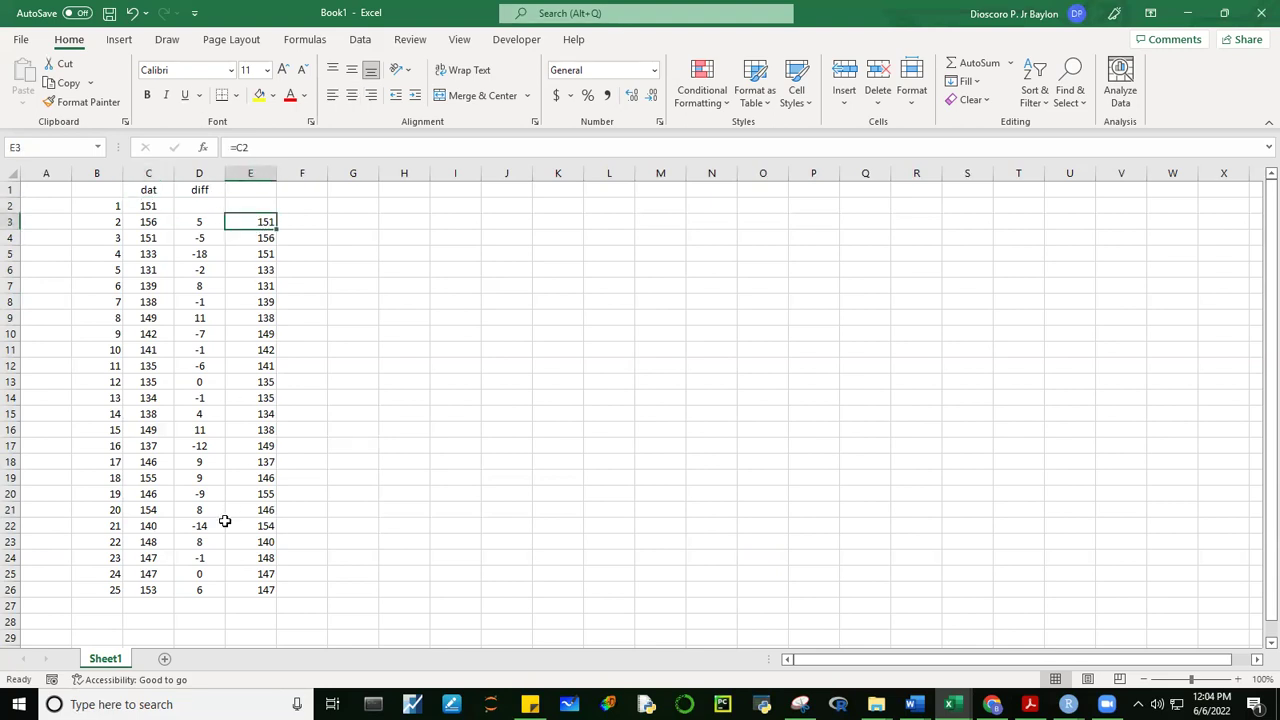
pyautogui.click(266, 593)
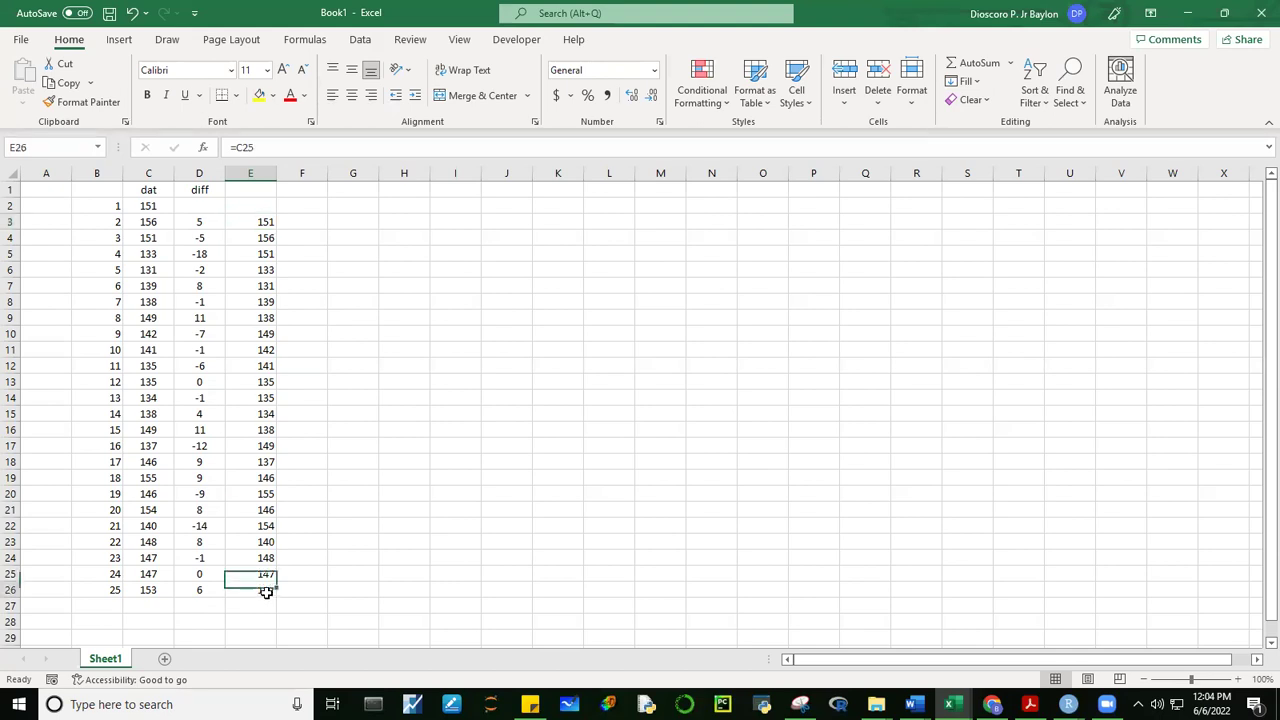
pyautogui.click(152, 571)
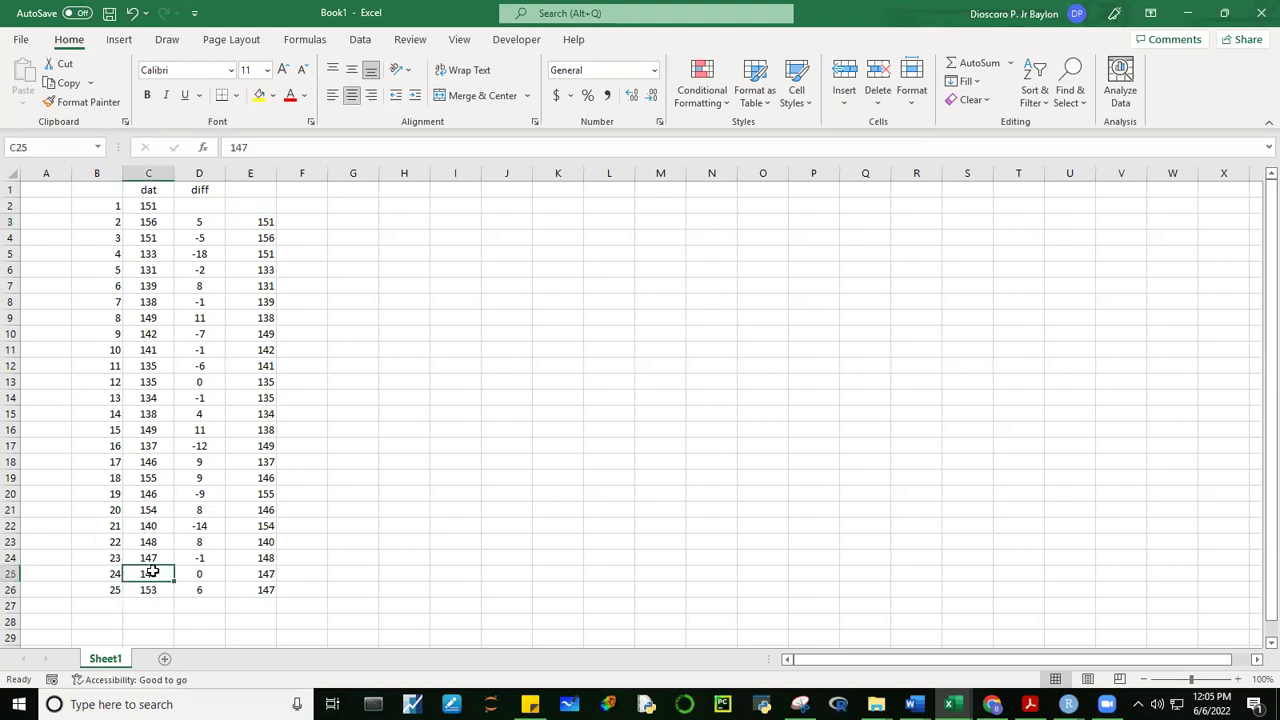
# - Examine the dat values in C3:C26 and the first observation in C2 against the lagged values in column E
pyautogui.click(261, 605)
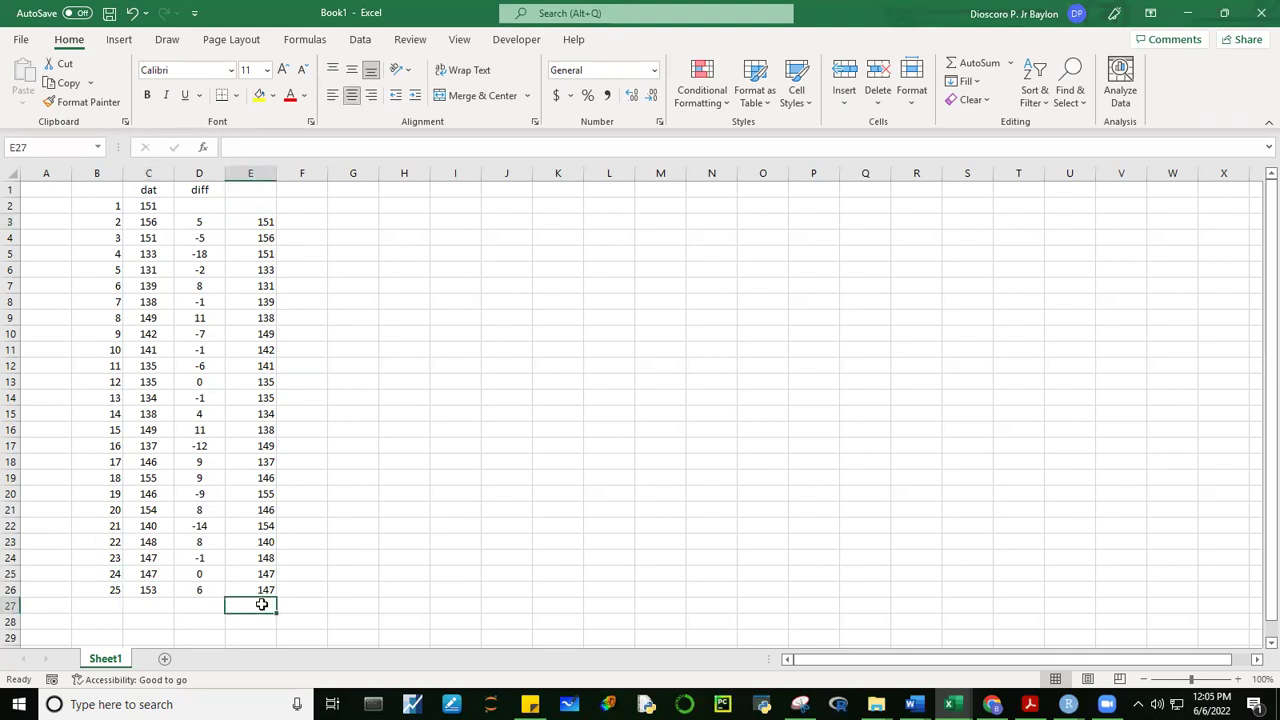
pyautogui.click(142, 610)
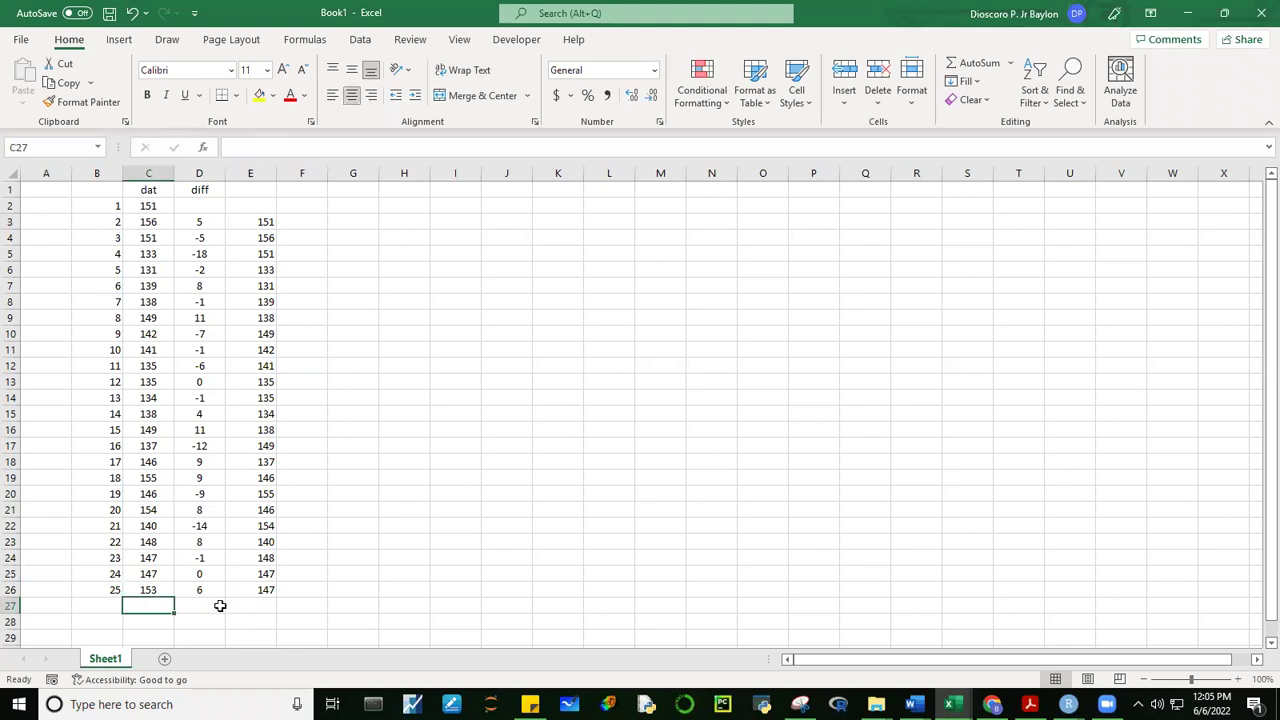
pyautogui.click(620, 489)
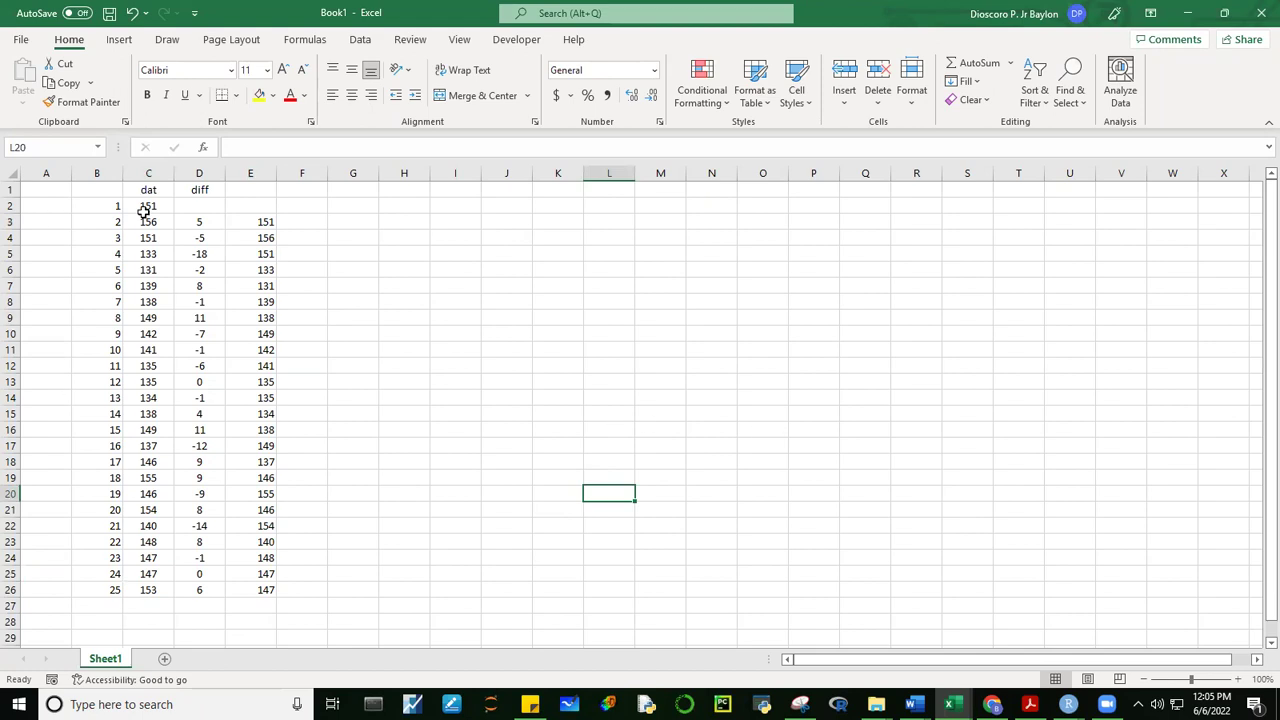
pyautogui.moveTo(149, 223); pyautogui.dragTo(148, 240)
pyautogui.moveTo(149, 285); pyautogui.dragTo(149, 591)
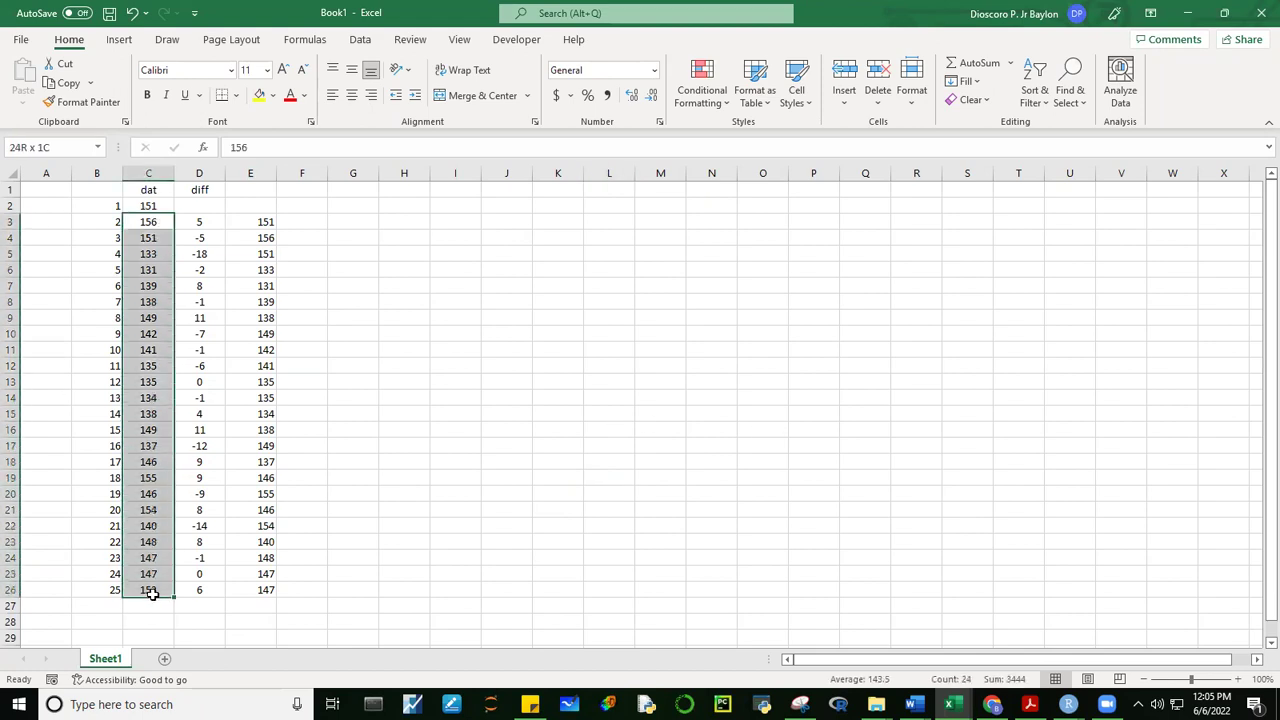
pyautogui.click(155, 207)
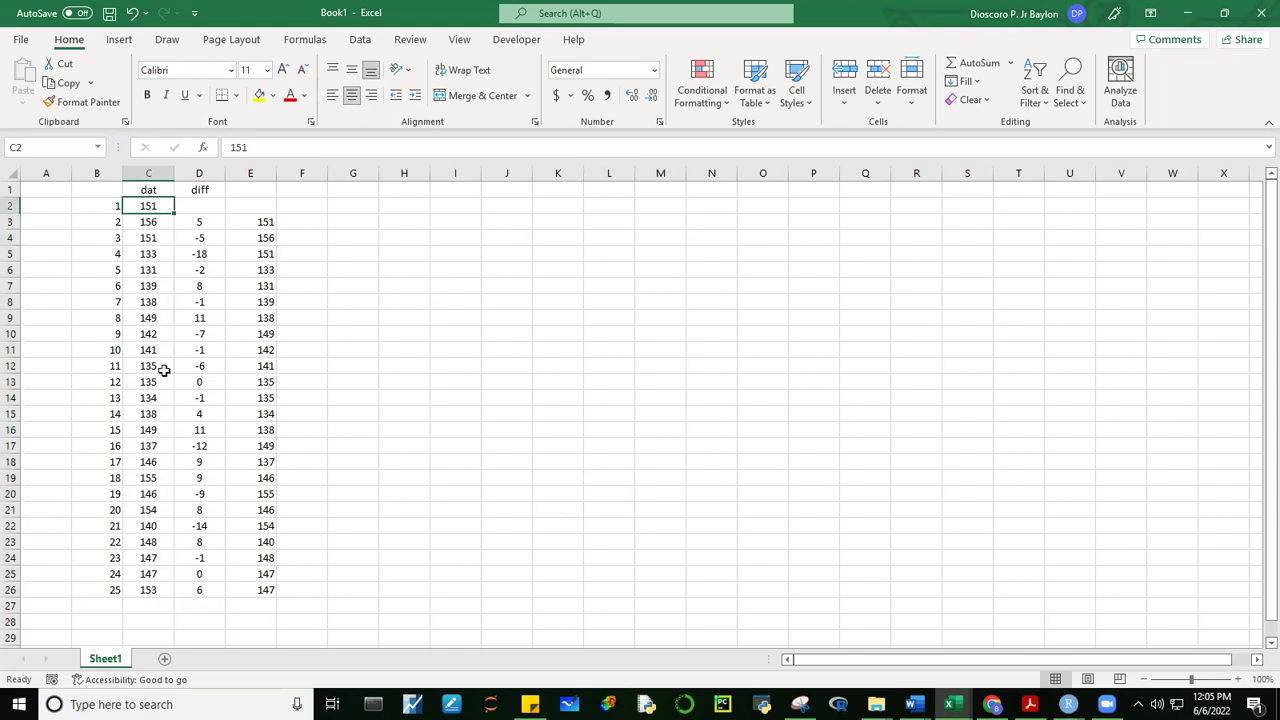
# - Move the diff column from D to N and the lagged column from E to D, beside the dat series
pyautogui.click(211, 169)
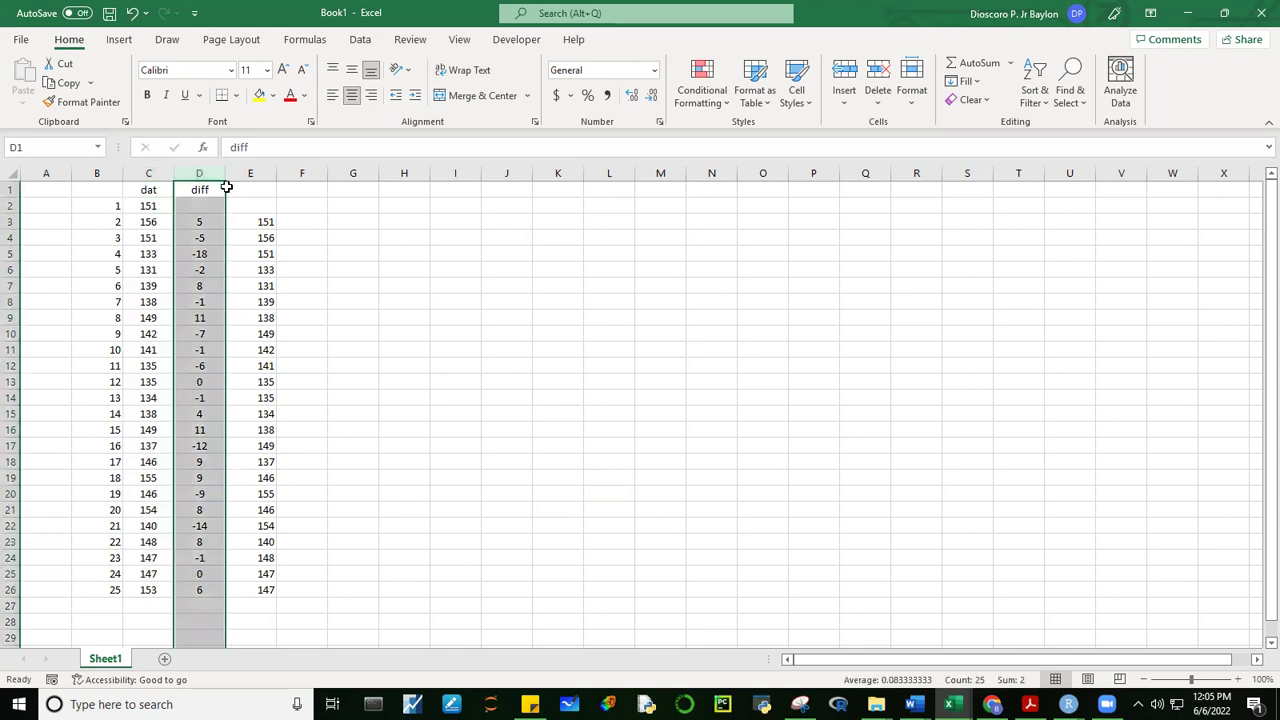
pyautogui.moveTo(224, 191); pyautogui.dragTo(474, 228)
pyautogui.click(250, 173)
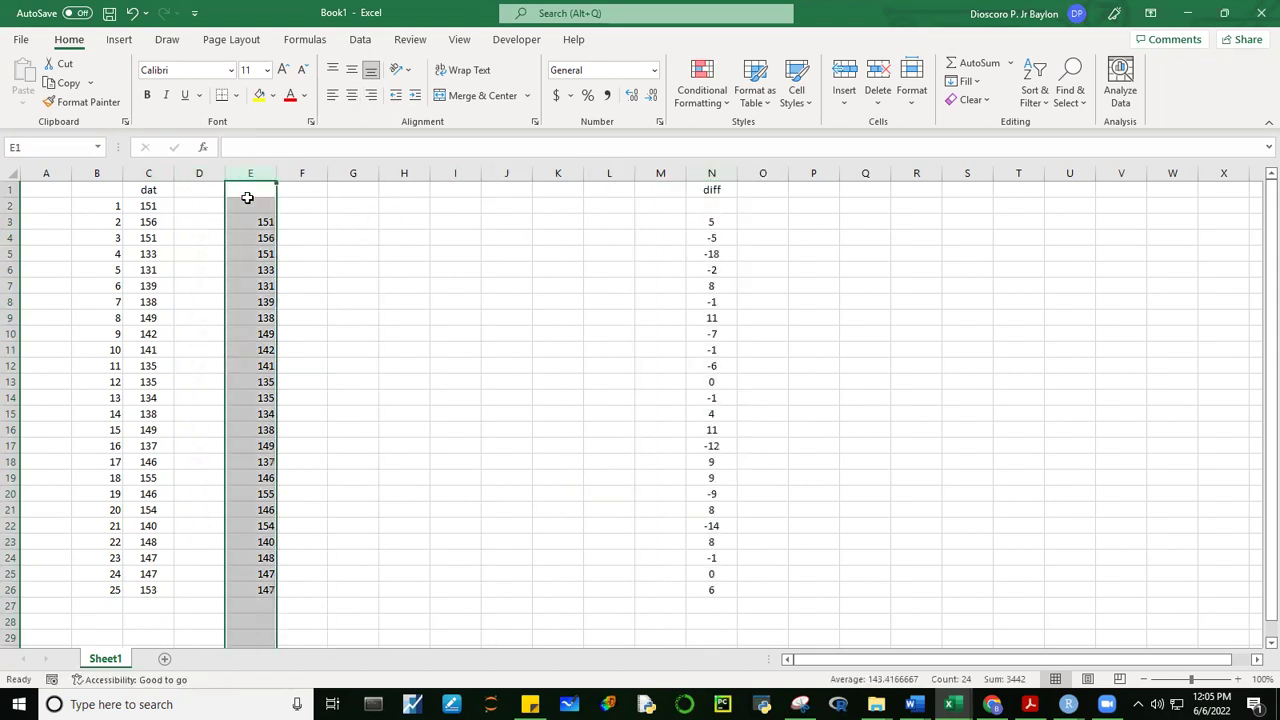
pyautogui.moveTo(225, 207); pyautogui.dragTo(217, 203)
pyautogui.click(455, 269)
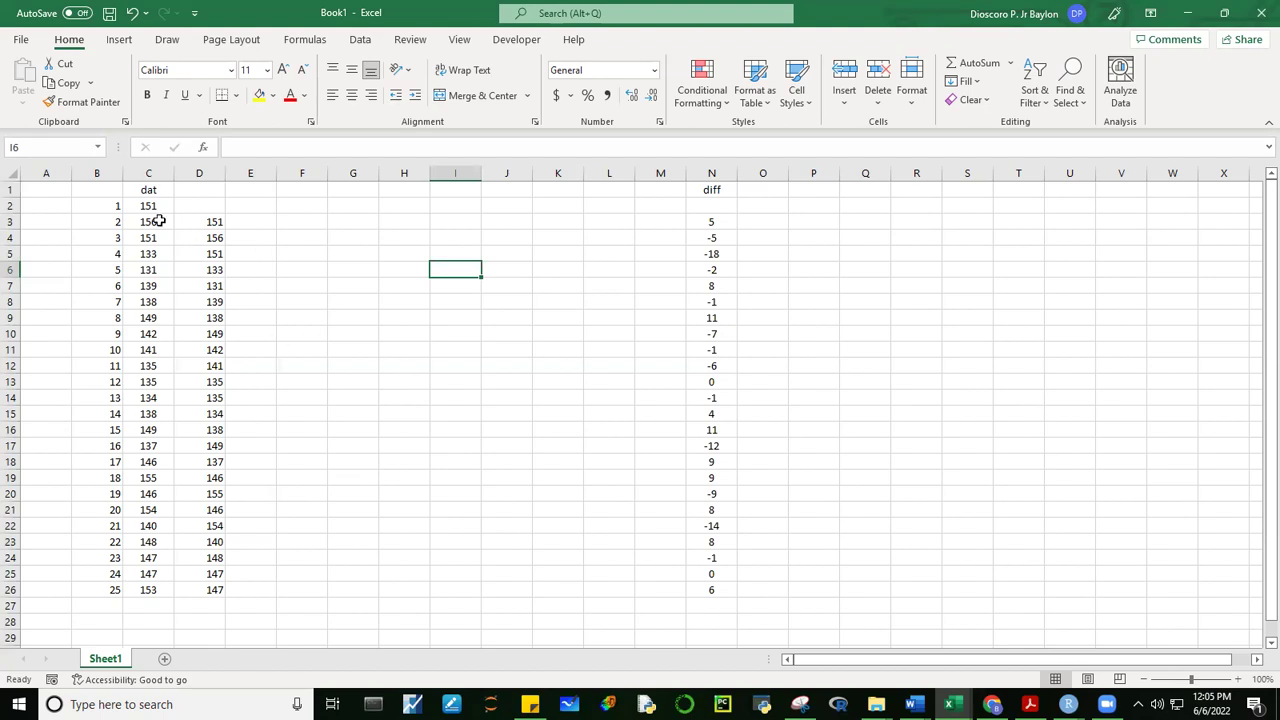
pyautogui.moveTo(155, 222); pyautogui.dragTo(194, 216)
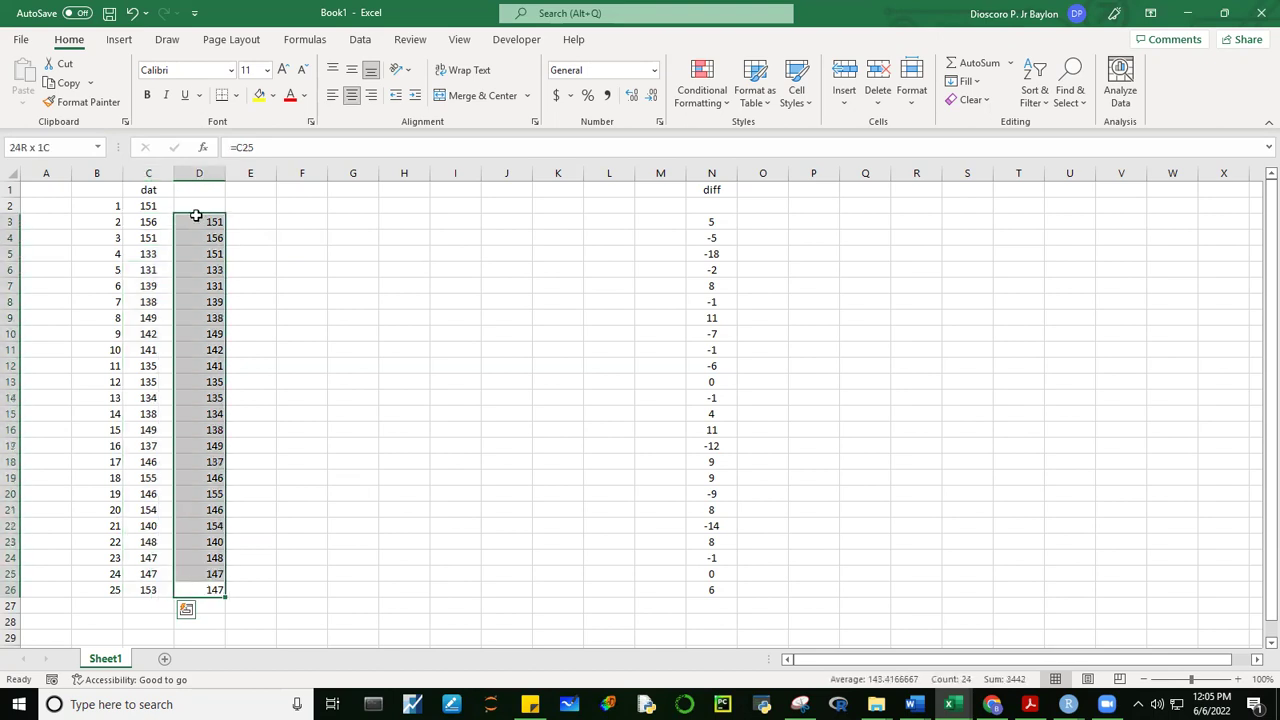
pyautogui.click(597, 388)
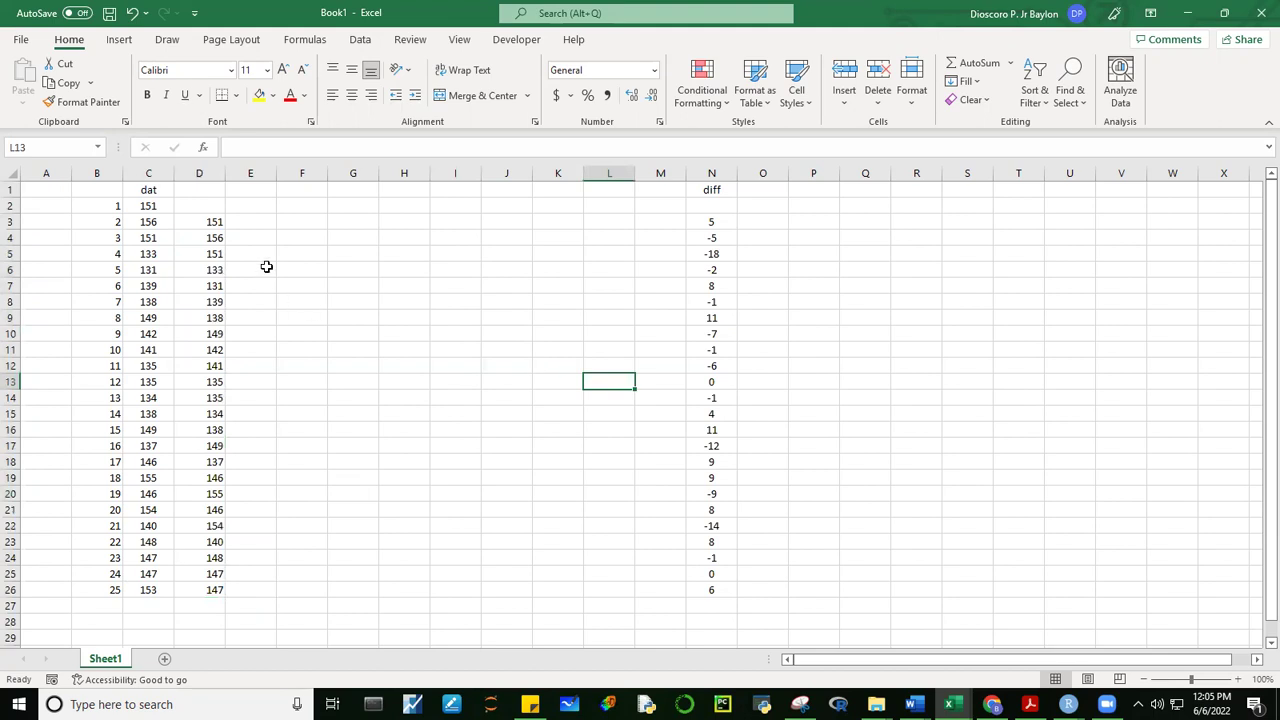
# - Enter the formula =D3 in E4 and fill it down through E26 to build a two-period lag of the dat series
pyautogui.click(253, 236)
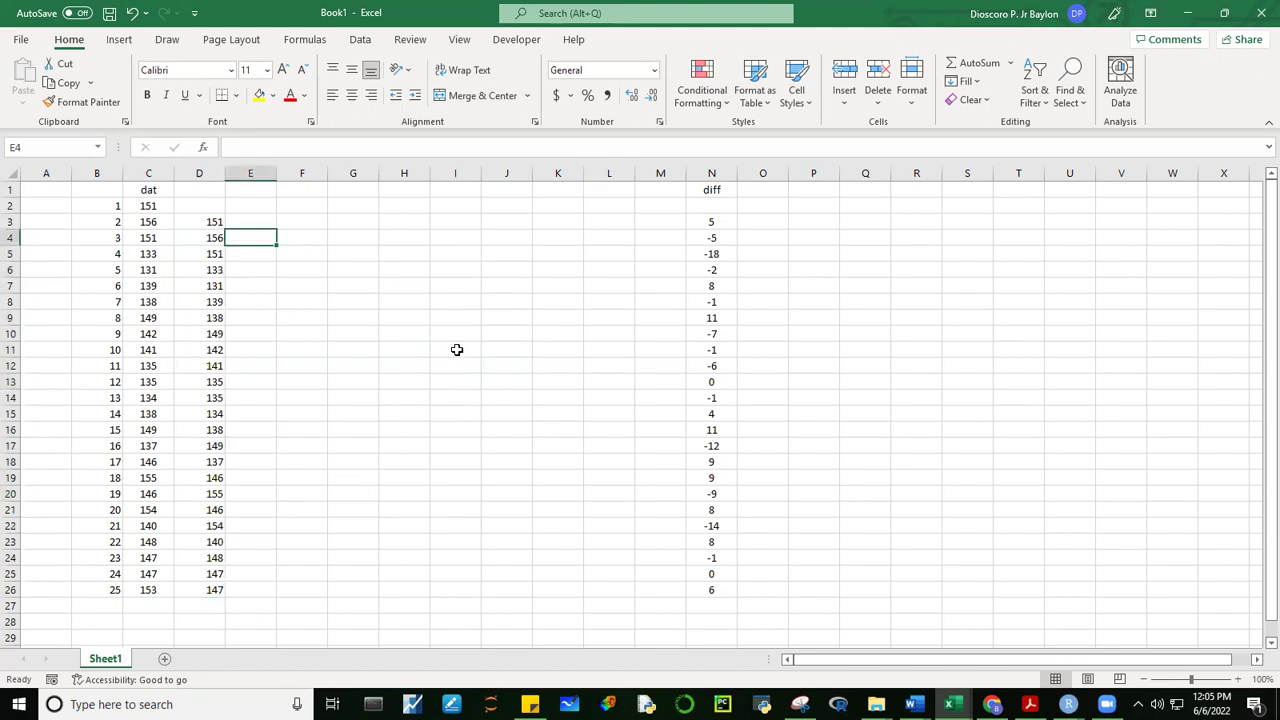
pyautogui.write('=')
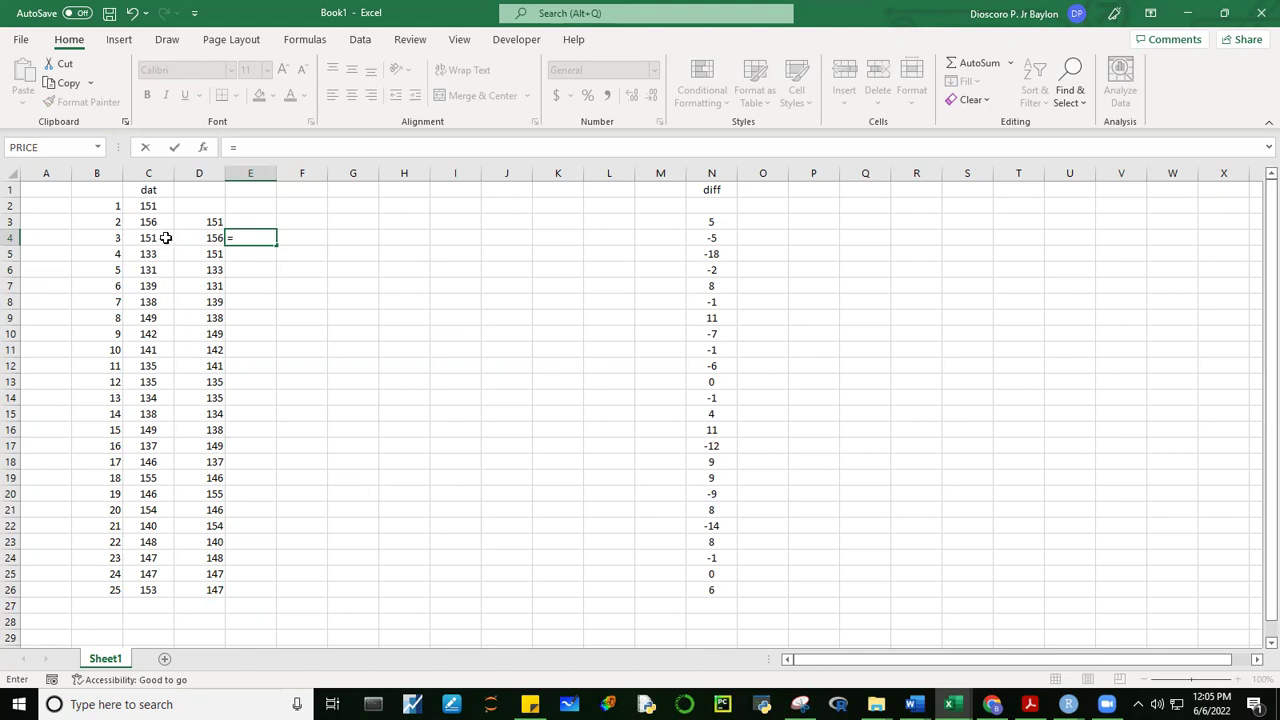
pyautogui.click(142, 203)
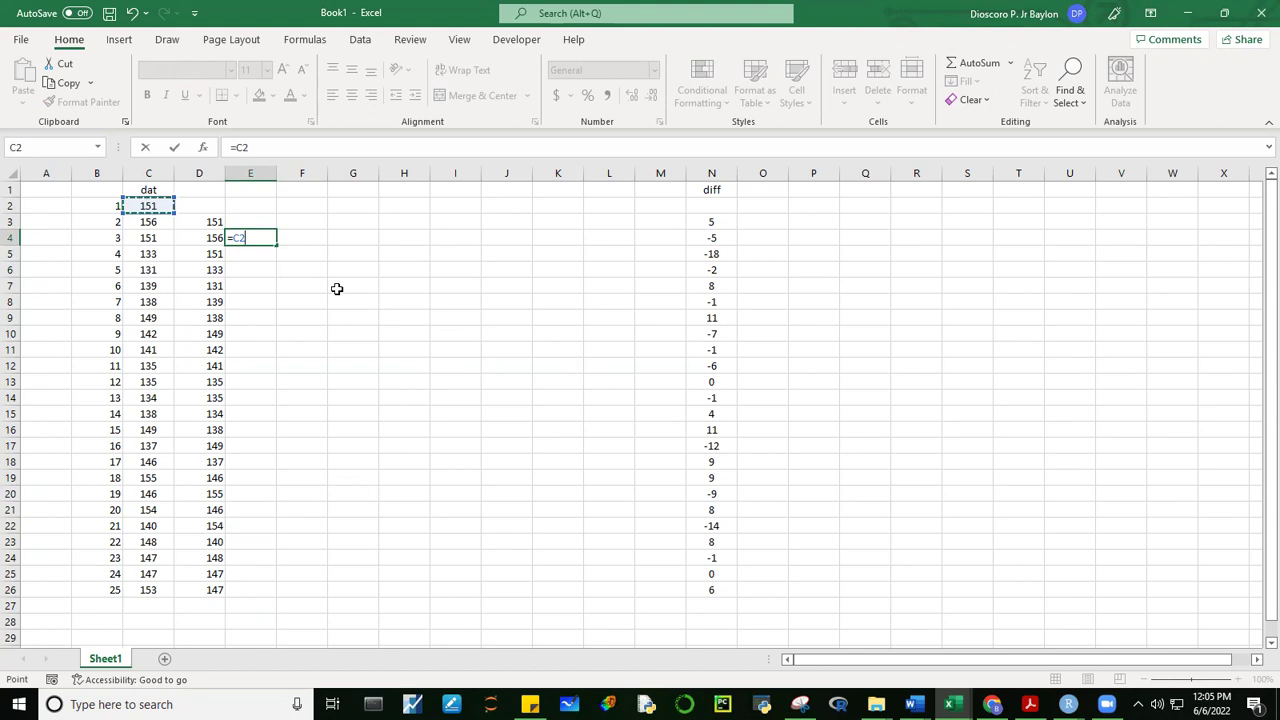
pyautogui.press('BackSpace')
pyautogui.press('BackSpace')
pyautogui.click(213, 222)
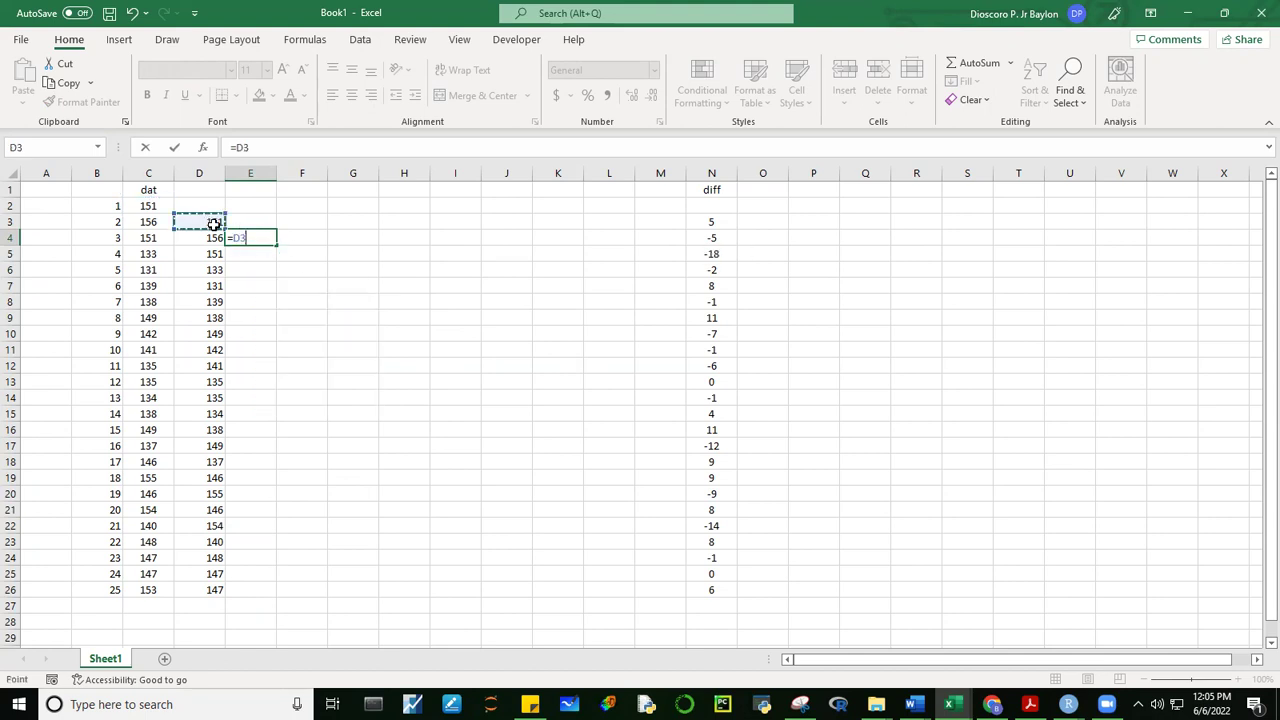
pyautogui.press('Return')
pyautogui.click(266, 238)
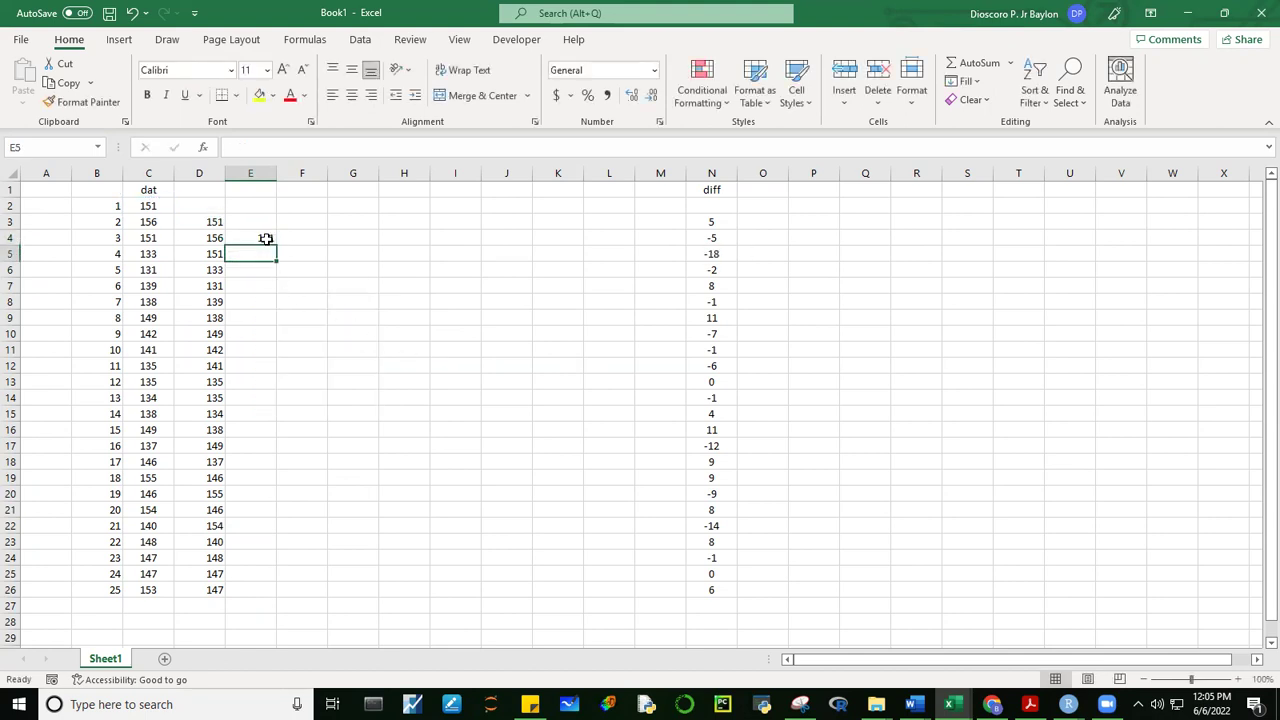
pyautogui.moveTo(275, 245); pyautogui.dragTo(272, 592)
pyautogui.click(537, 457)
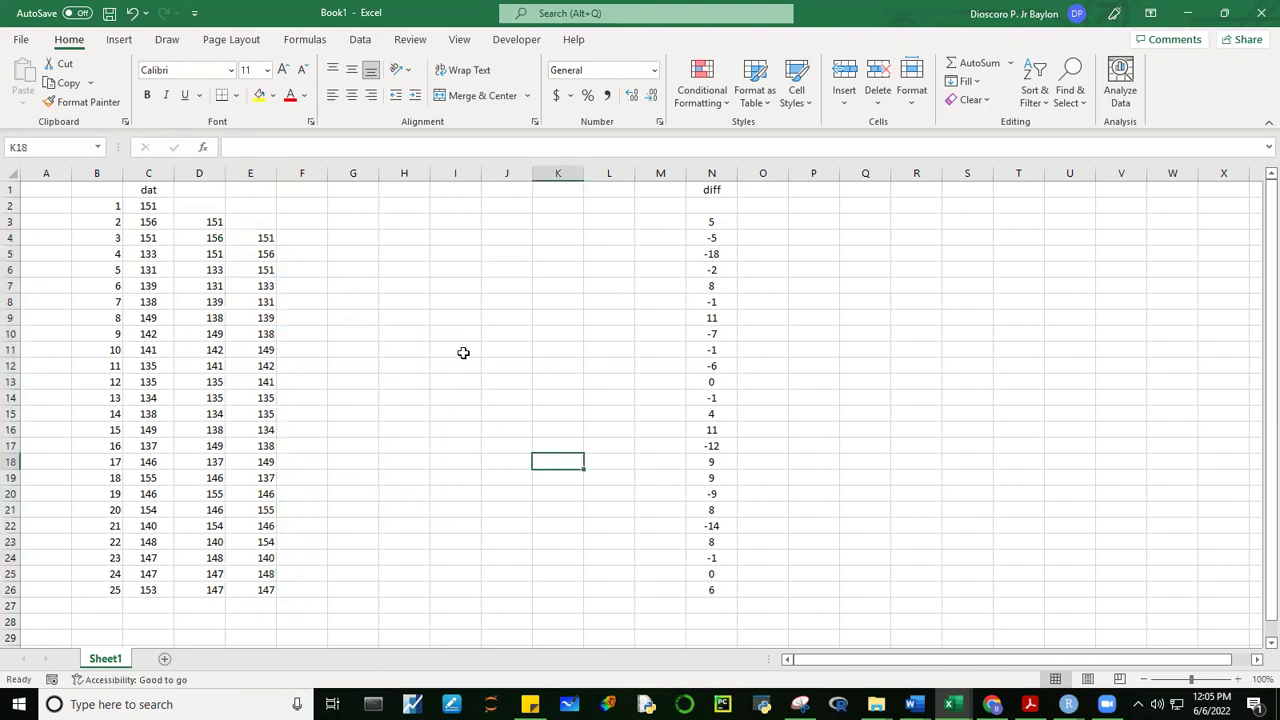
# - Label the lagged columns "lag 1" in D1 and "lag 2" in E1
pyautogui.click(207, 186)
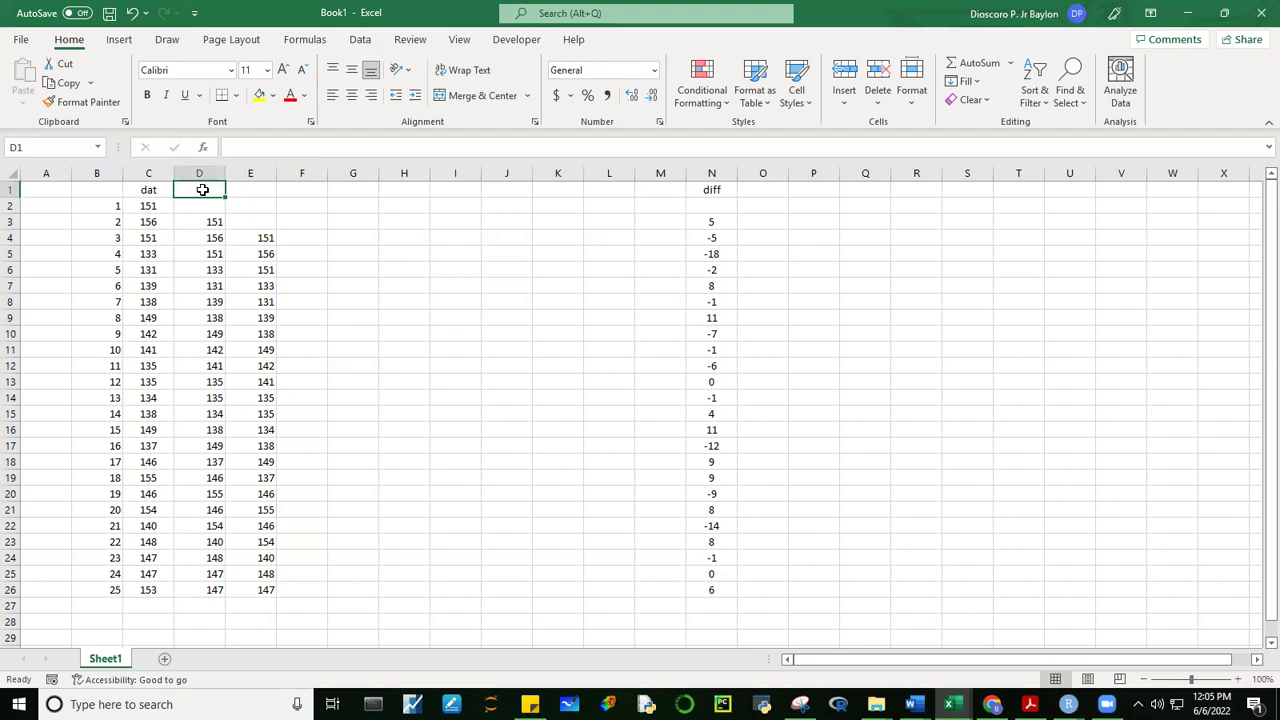
pyautogui.write('lag 1')
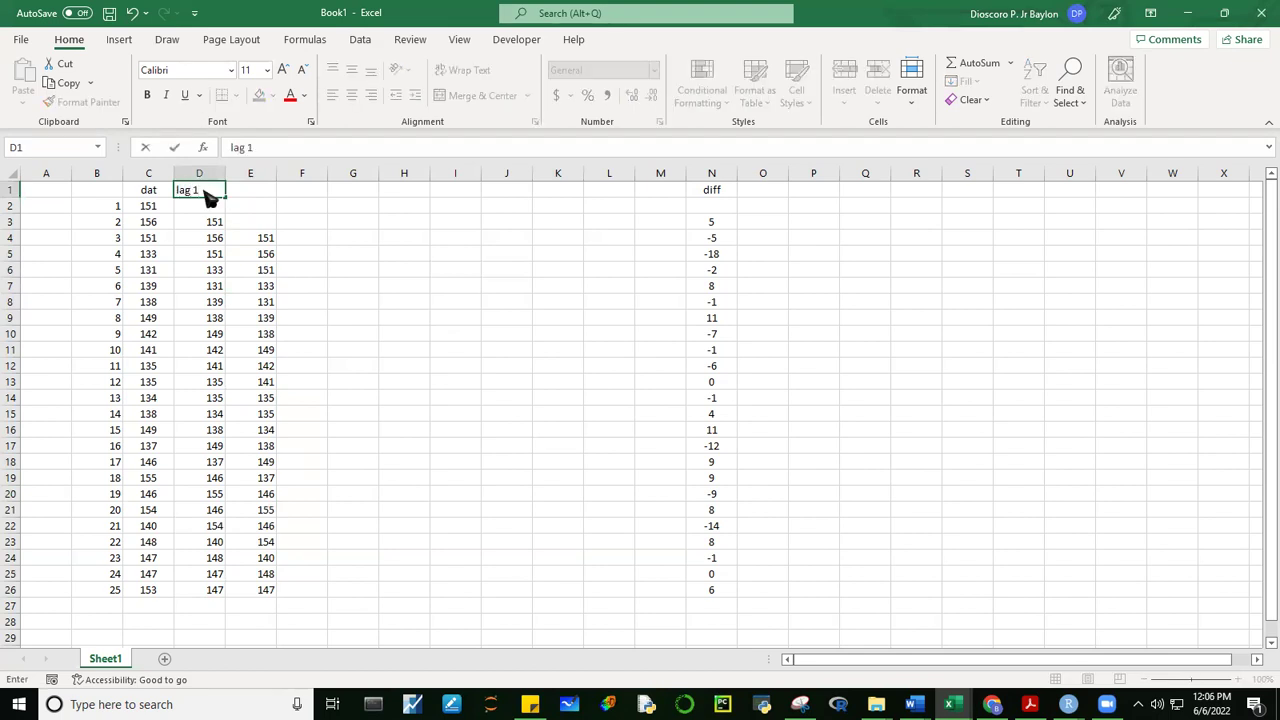
pyautogui.press('Tab')
pyautogui.press('Right')
pyautogui.press('Left')
pyautogui.write('l')
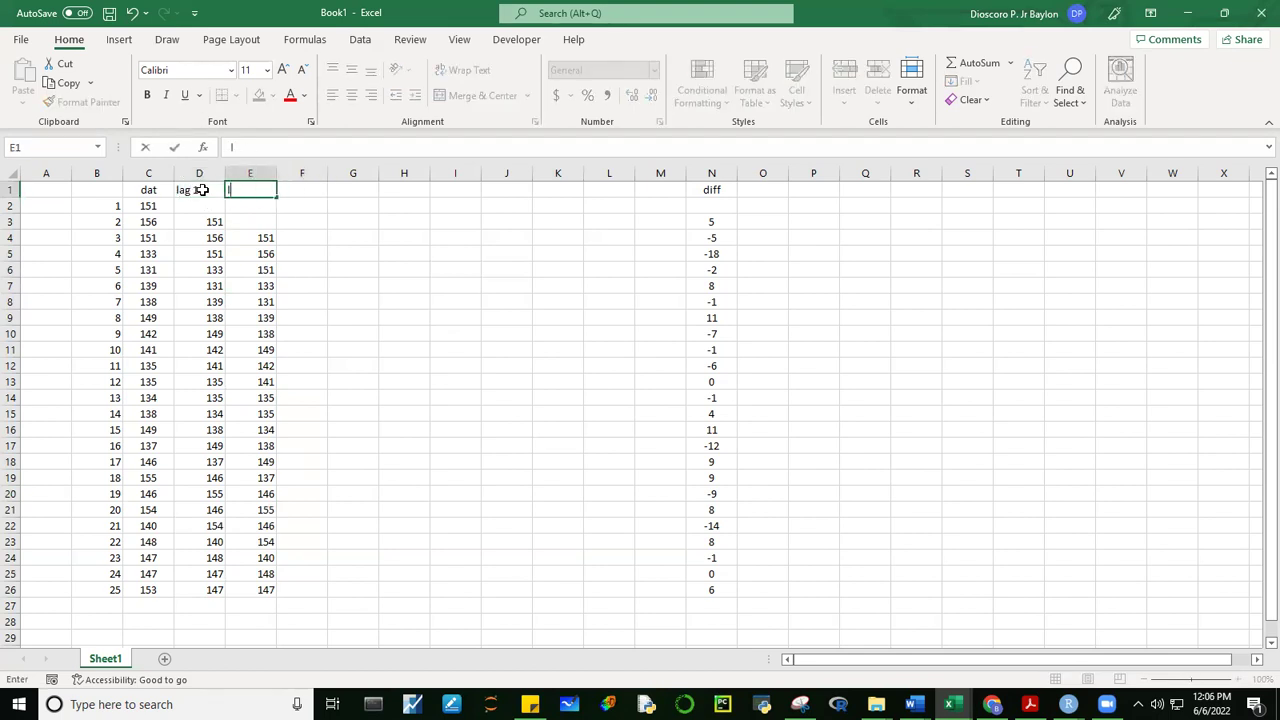
pyautogui.write('ag 2')
pyautogui.press('Return')
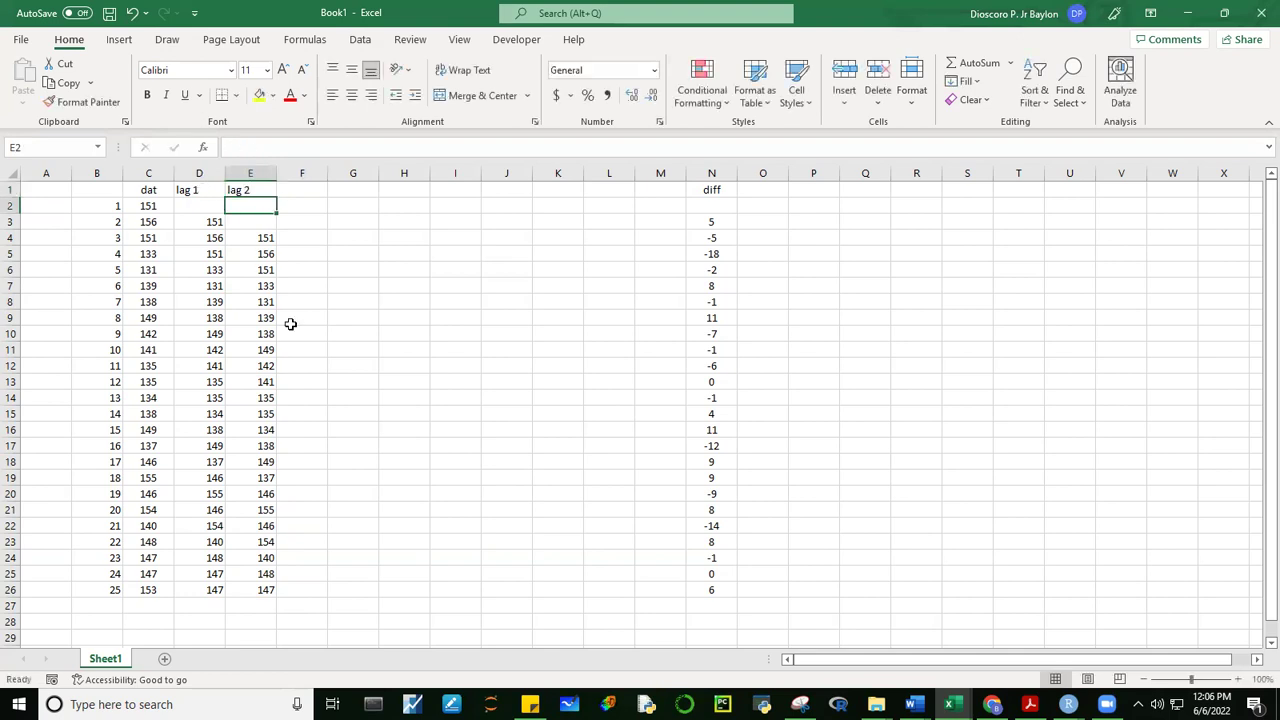
pyautogui.click(412, 430)
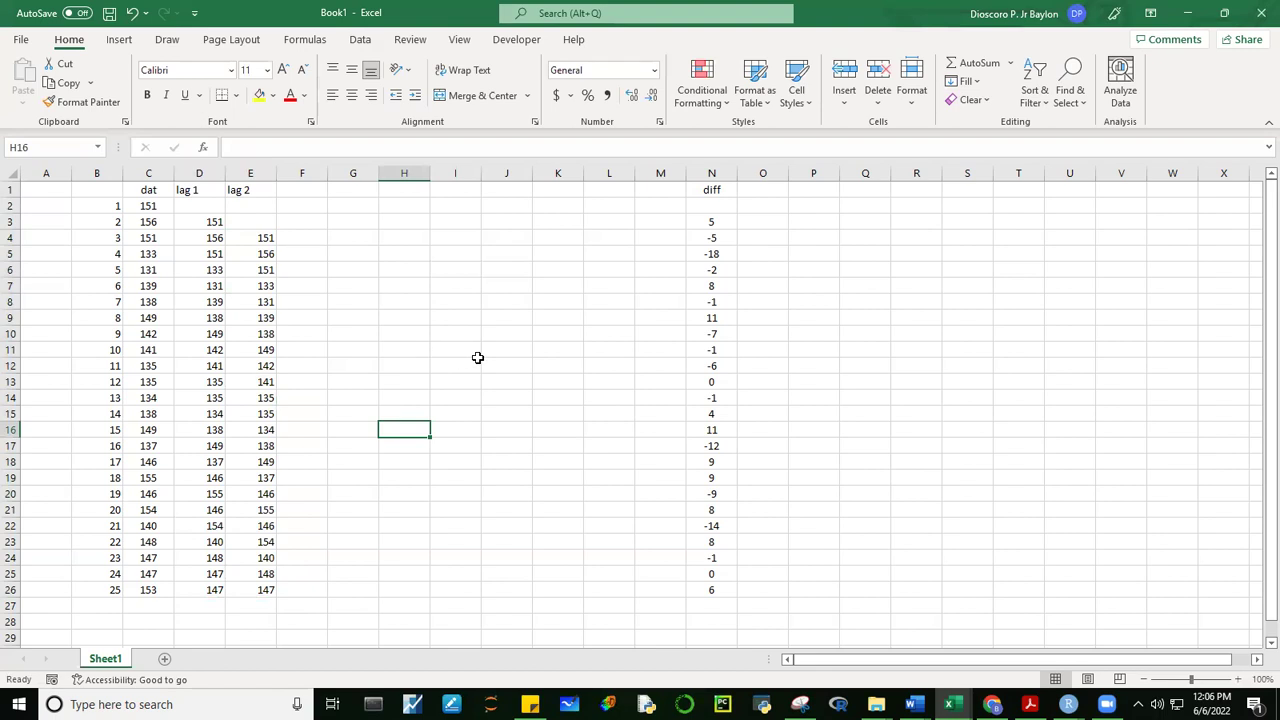
# - Examine the lag headers and the rows in C4:E26 where dat, lag 1 and lag 2 all have values
pyautogui.click(195, 190)
pyautogui.click(240, 191)
pyautogui.click(535, 384)
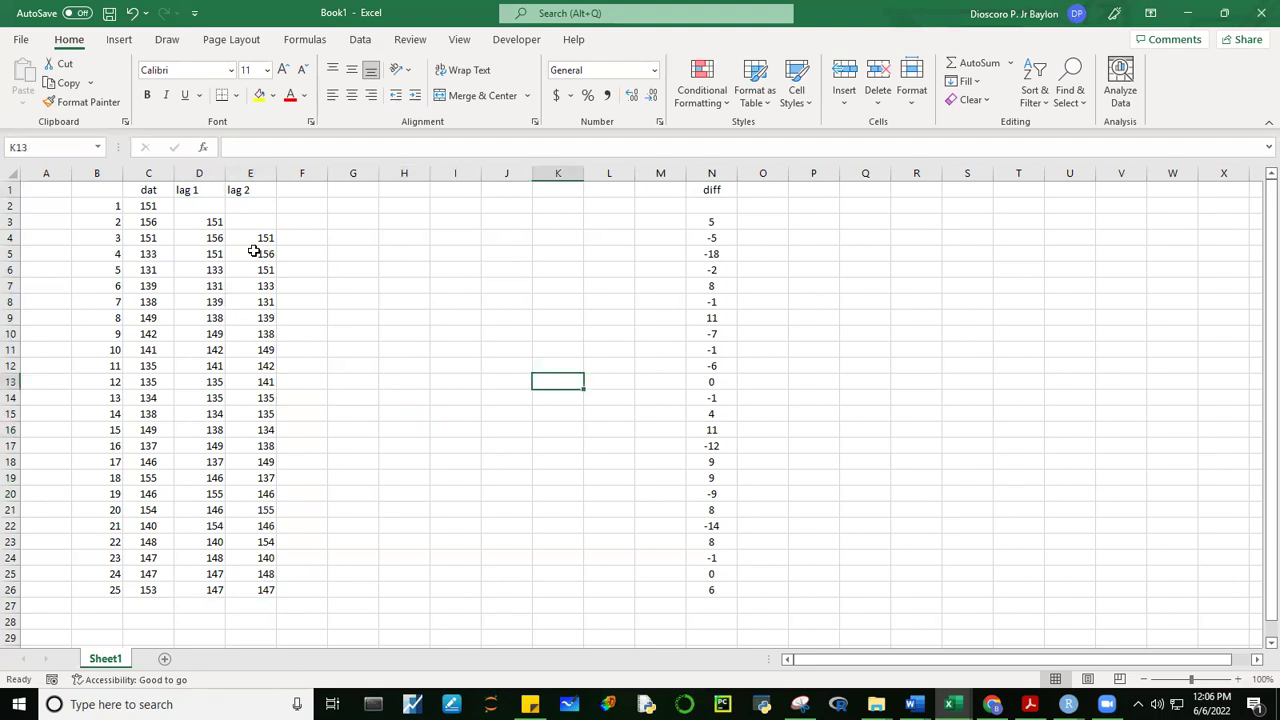
pyautogui.moveTo(150, 240); pyautogui.dragTo(266, 590)
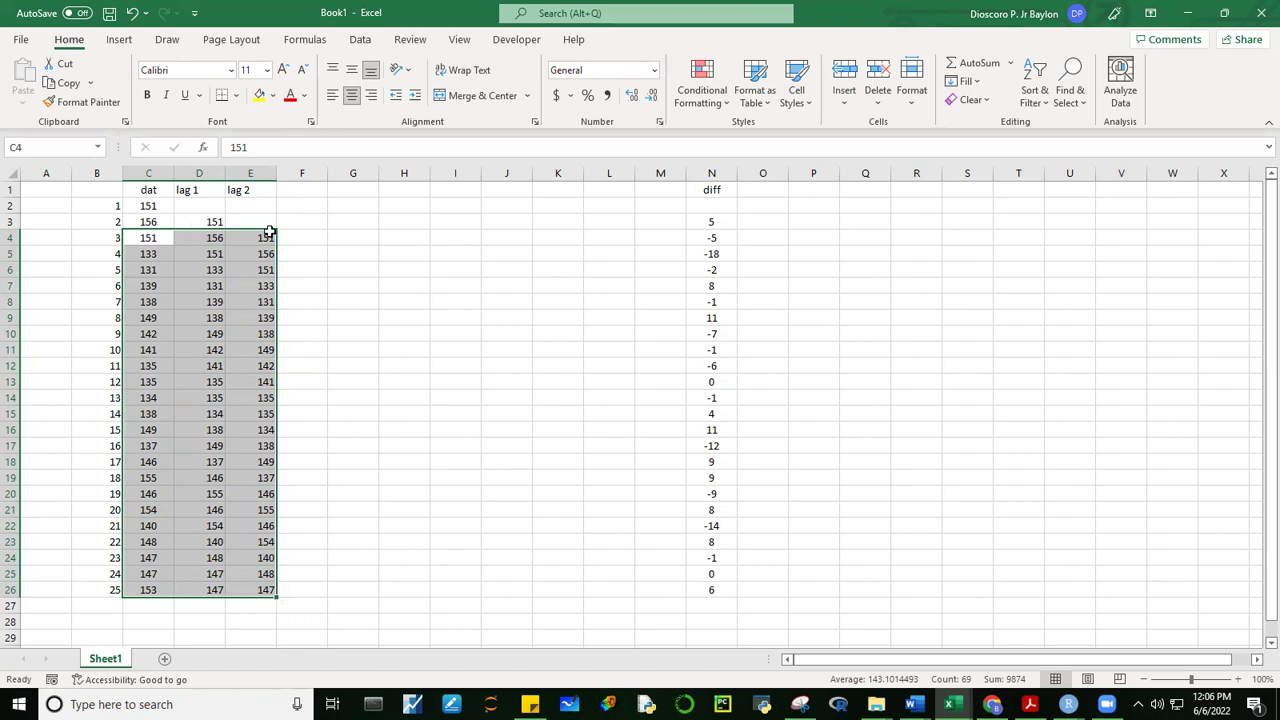
pyautogui.click(385, 356)
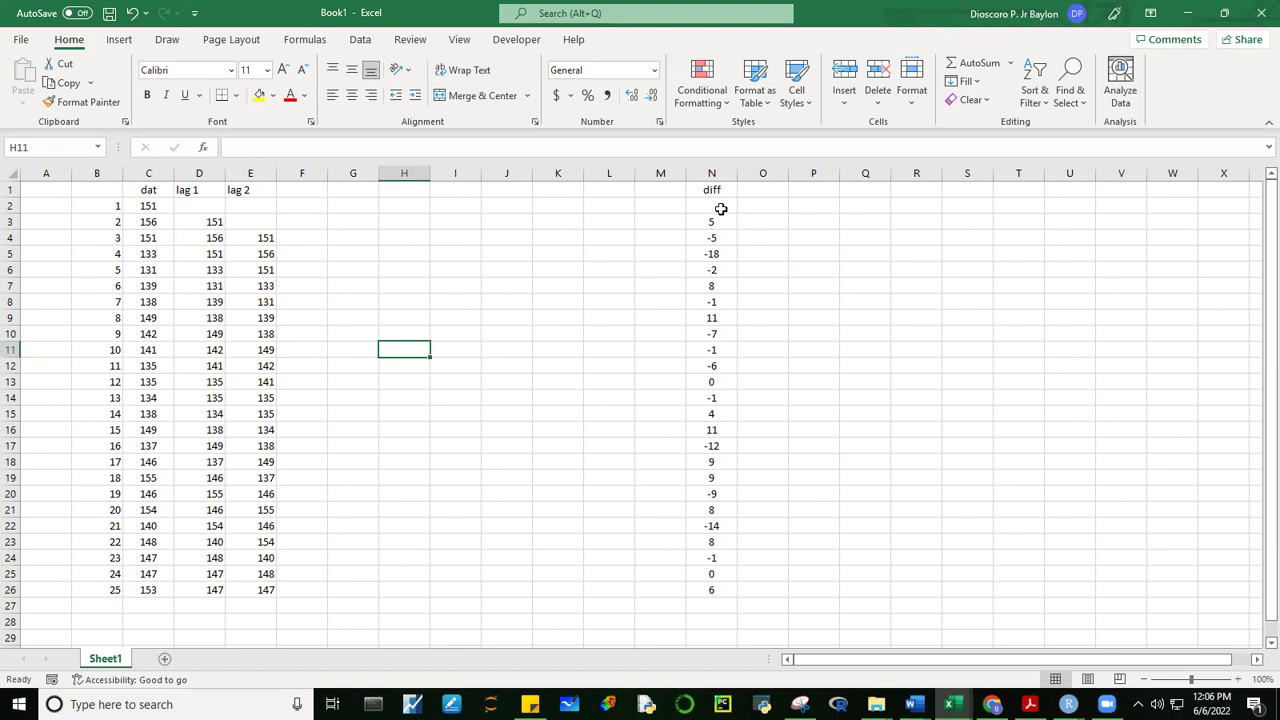
# - Enter the header "ARIMA" in O1 beside the diff column
pyautogui.click(767, 195)
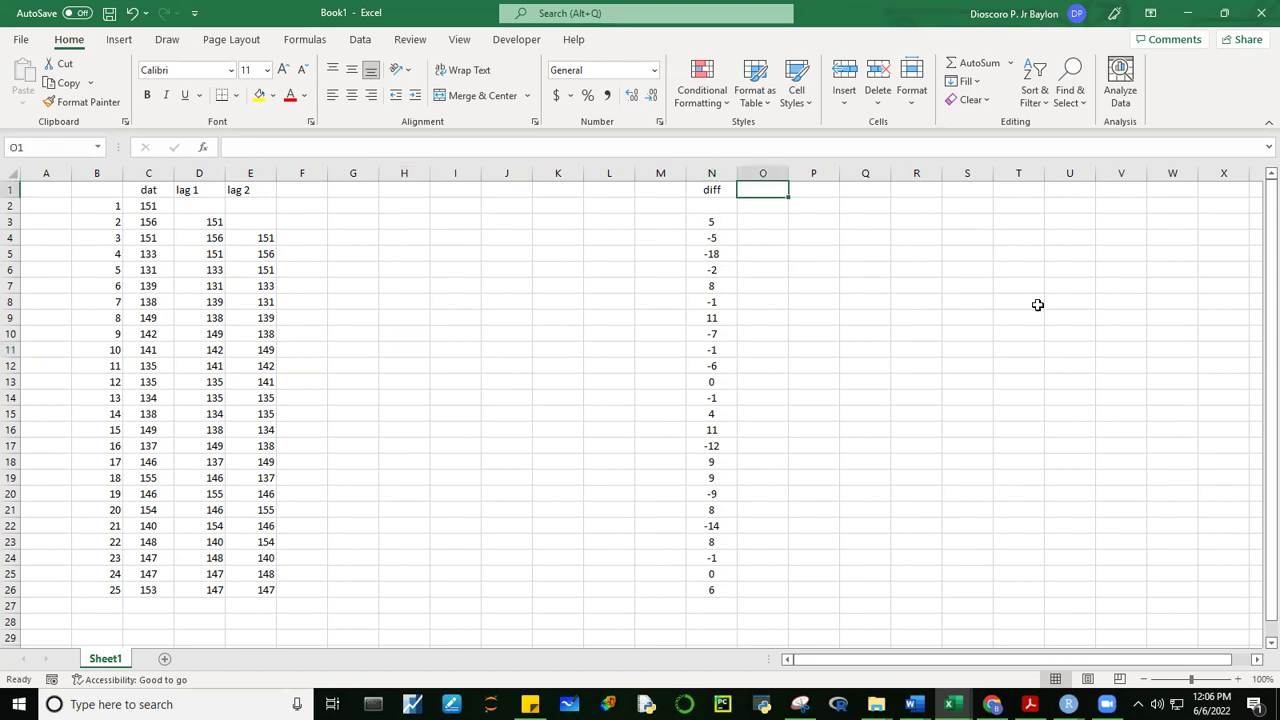
pyautogui.write('A')
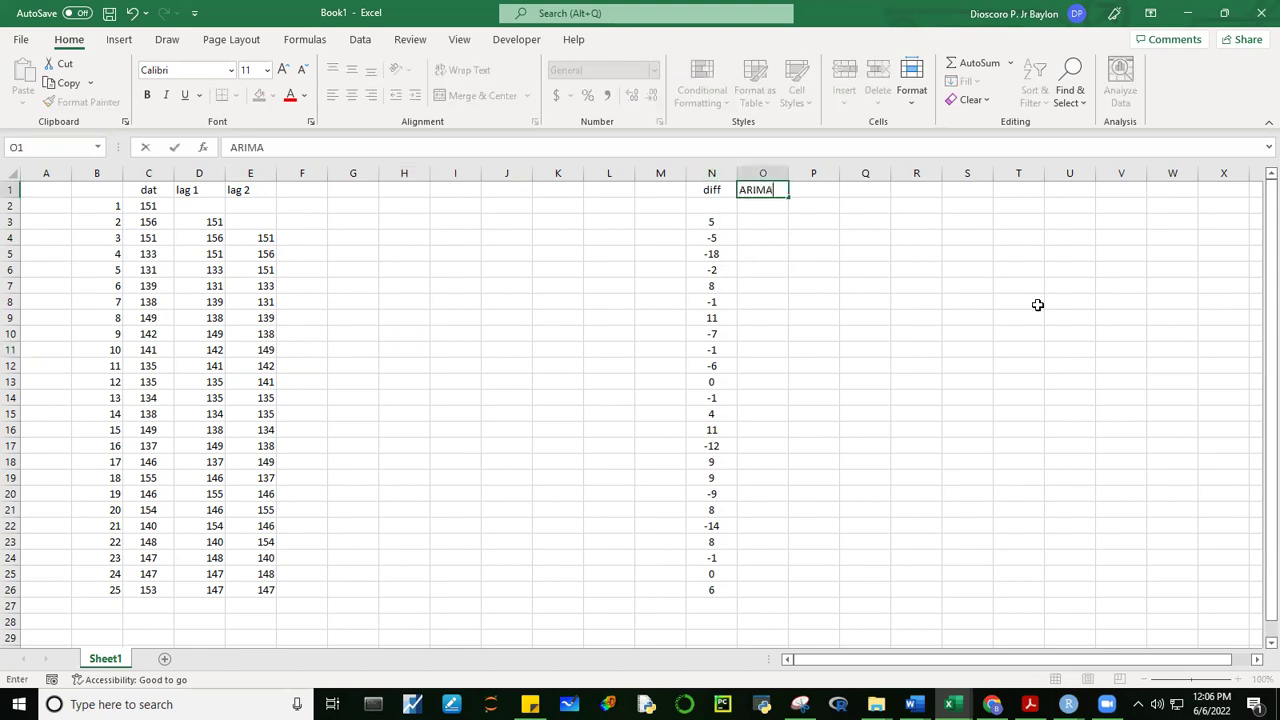
pyautogui.write('RIMA')
pyautogui.click(934, 376)
pyautogui.click(764, 190)
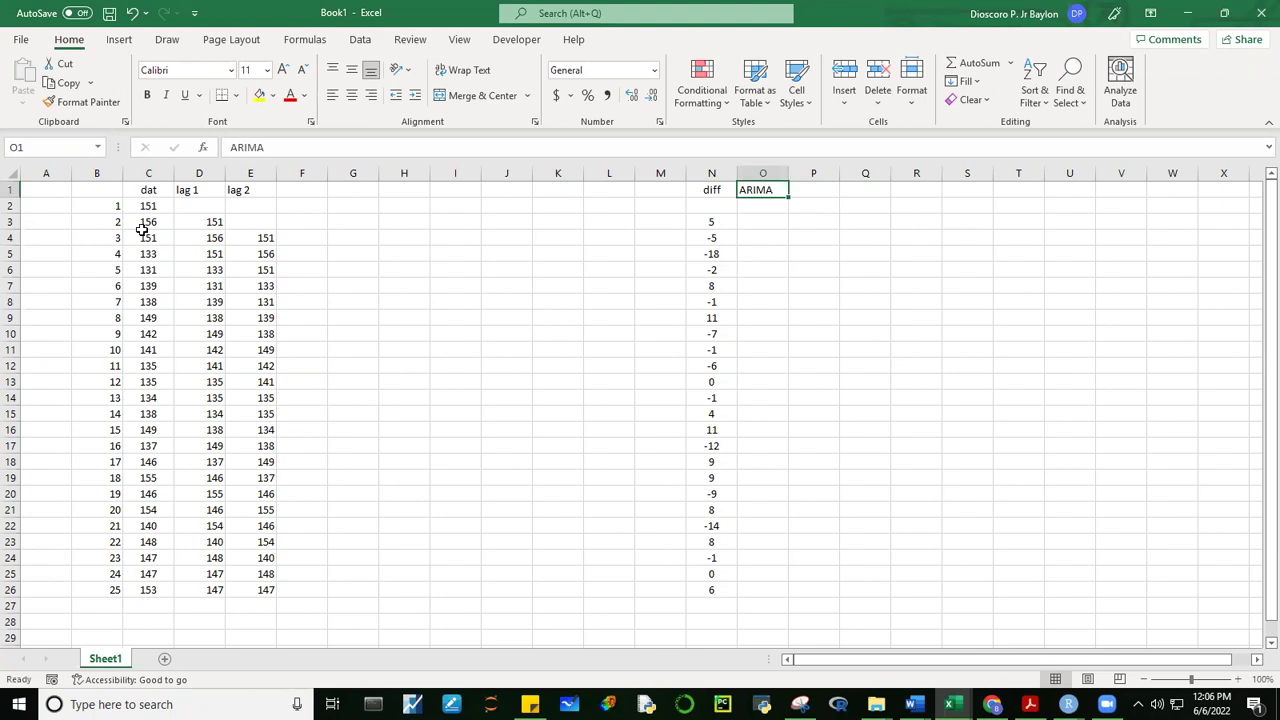
# - Enter the formula =N3 in O4 and fill it down through O26 to lag the diff series by one period
pyautogui.moveTo(731, 222); pyautogui.dragTo(731, 591)
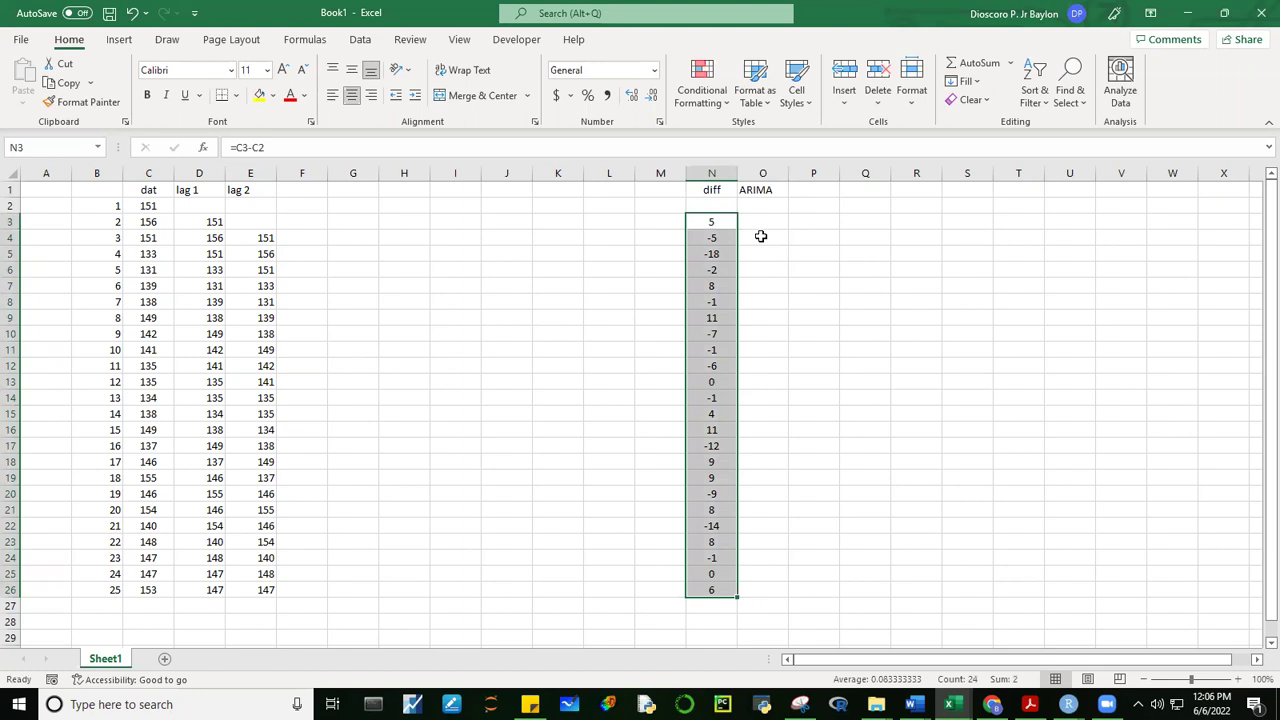
pyautogui.moveTo(689, 519)
pyautogui.click(774, 235)
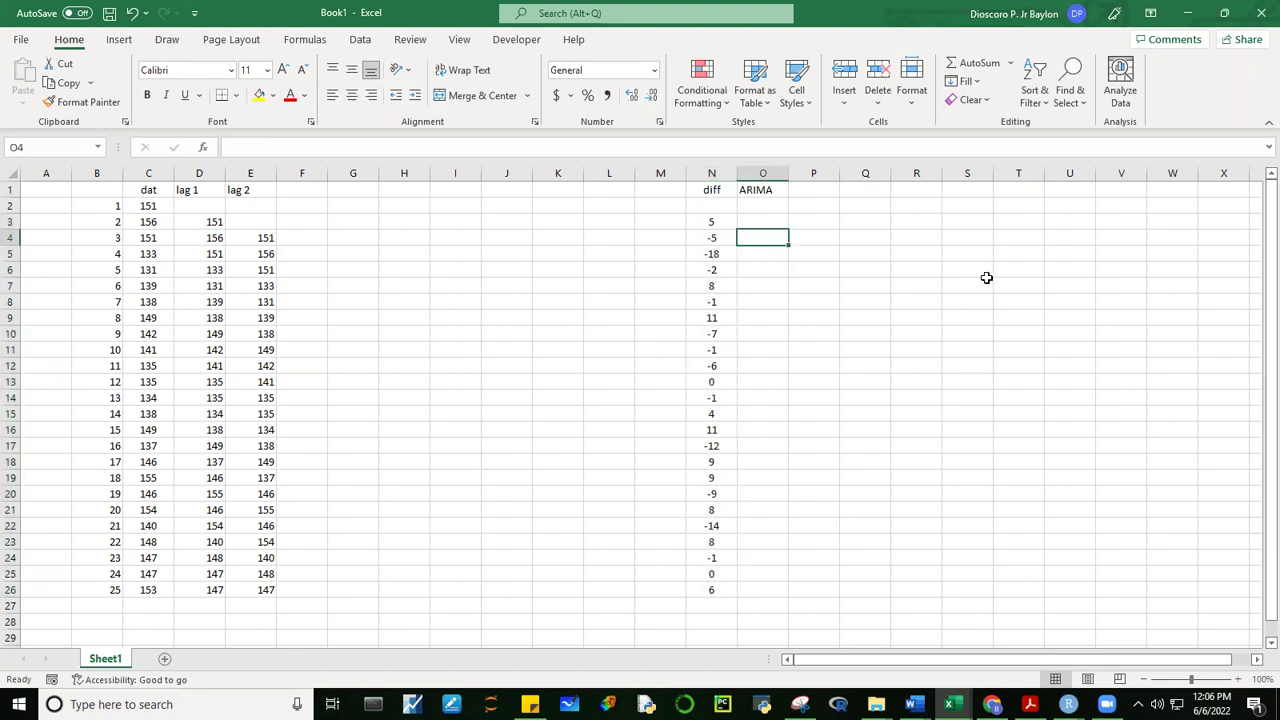
pyautogui.write('=')
pyautogui.click(694, 218)
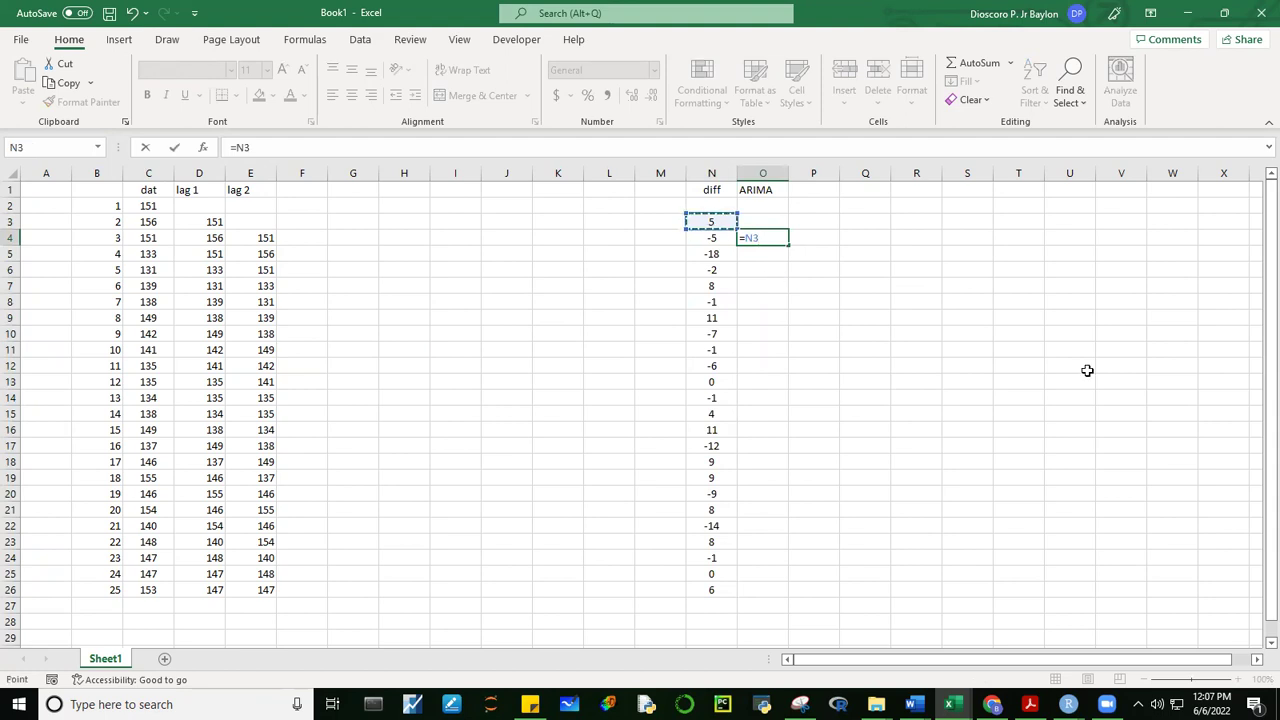
pyautogui.press('Return')
pyautogui.click(769, 241)
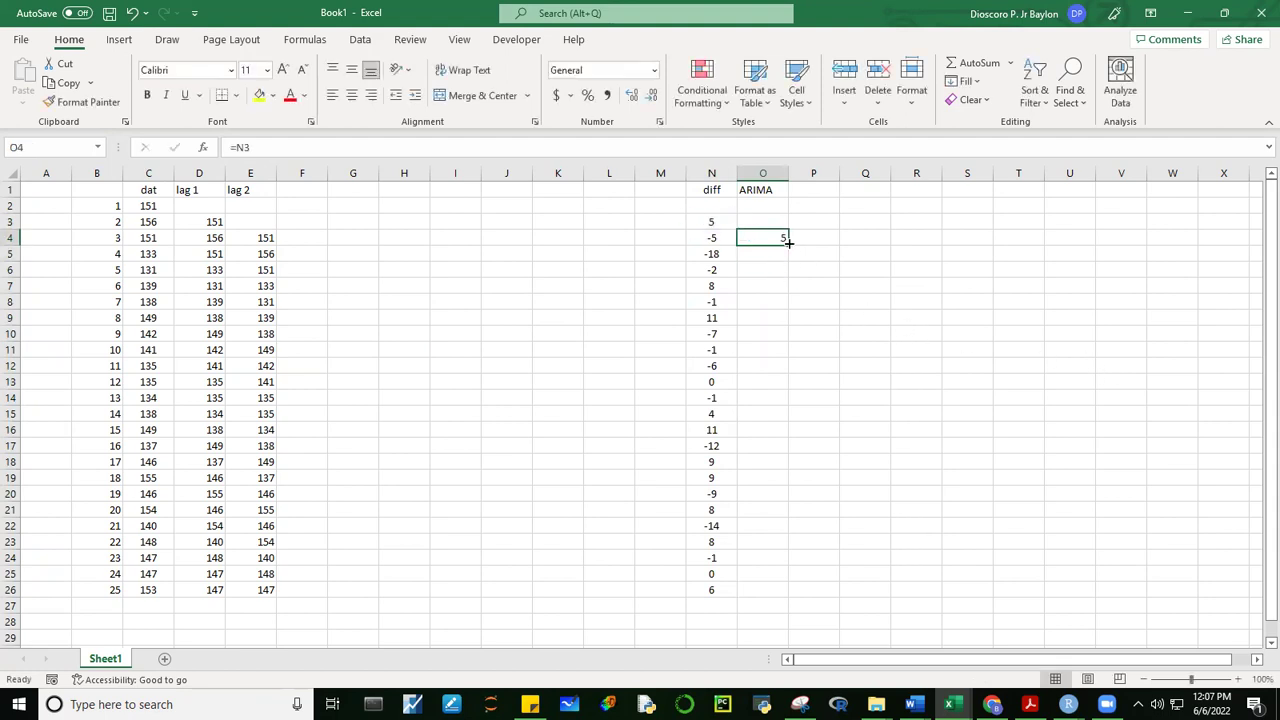
pyautogui.moveTo(788, 242); pyautogui.dragTo(790, 596)
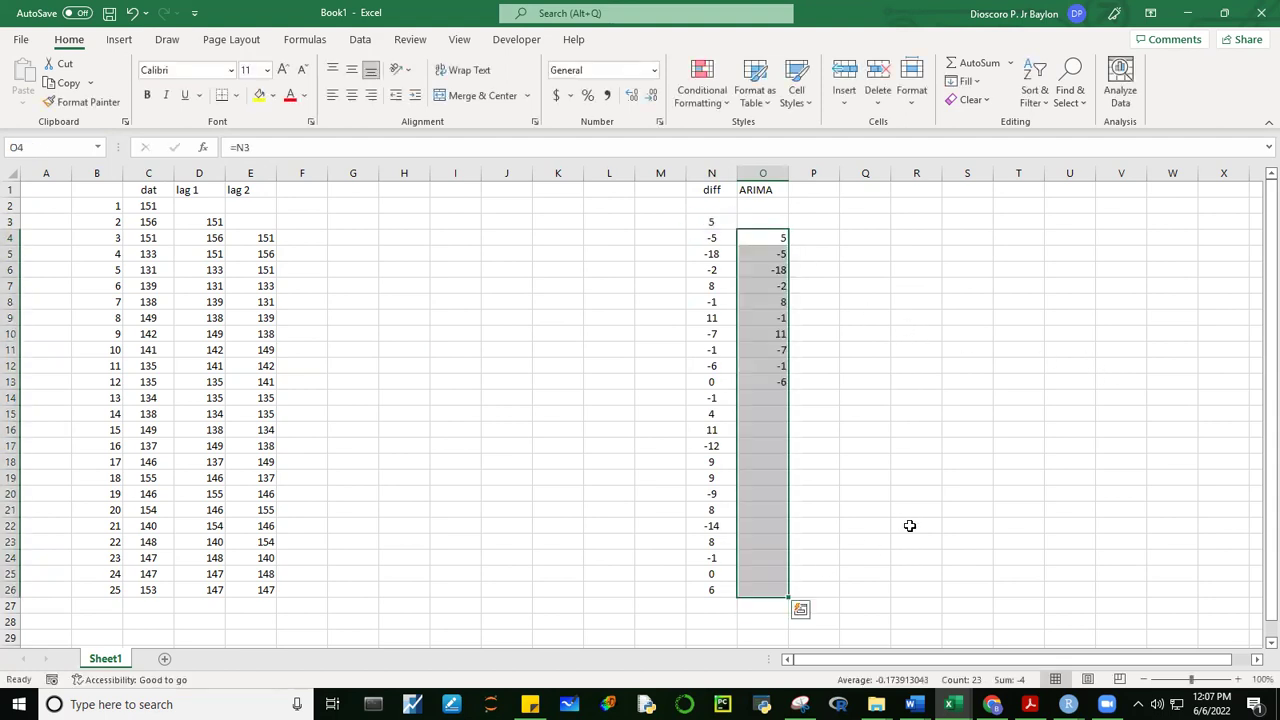
pyautogui.click(1045, 476)
# - Shade the paired diff and ARIMA values in N4:O26 with a light gold fill
pyautogui.moveTo(697, 241); pyautogui.dragTo(780, 585)
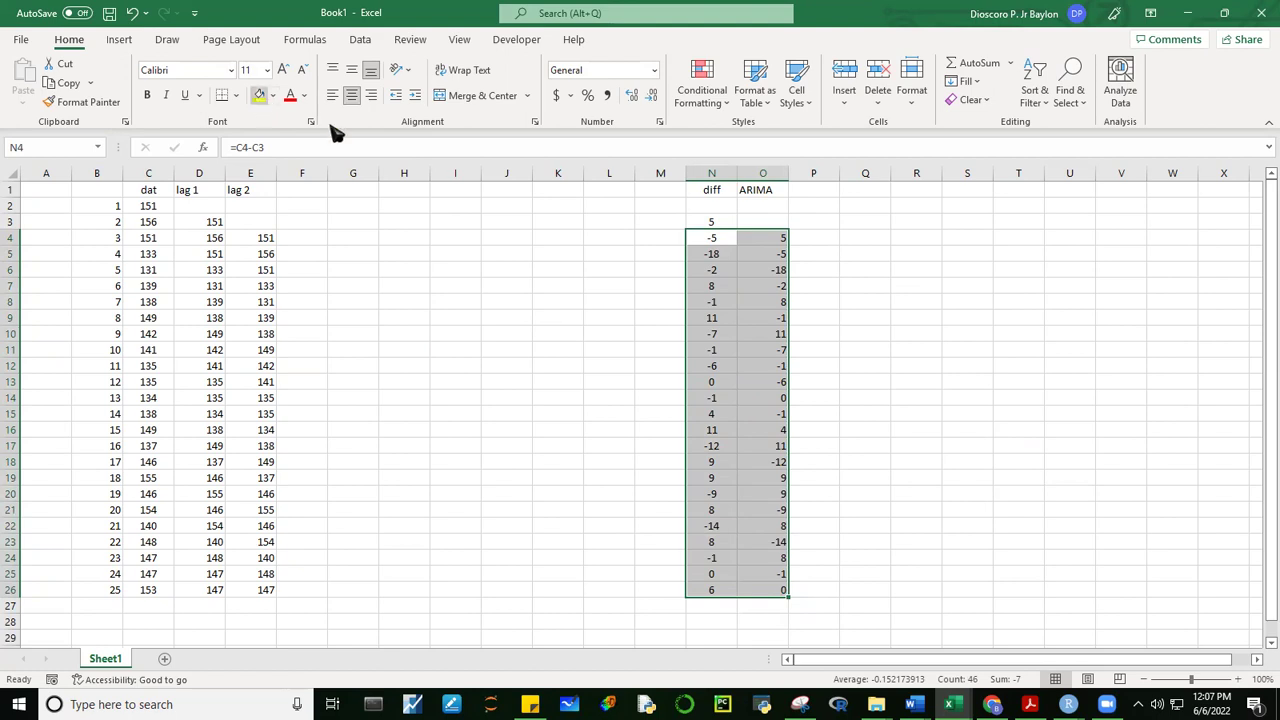
pyautogui.click(259, 95)
pyautogui.click(273, 95)
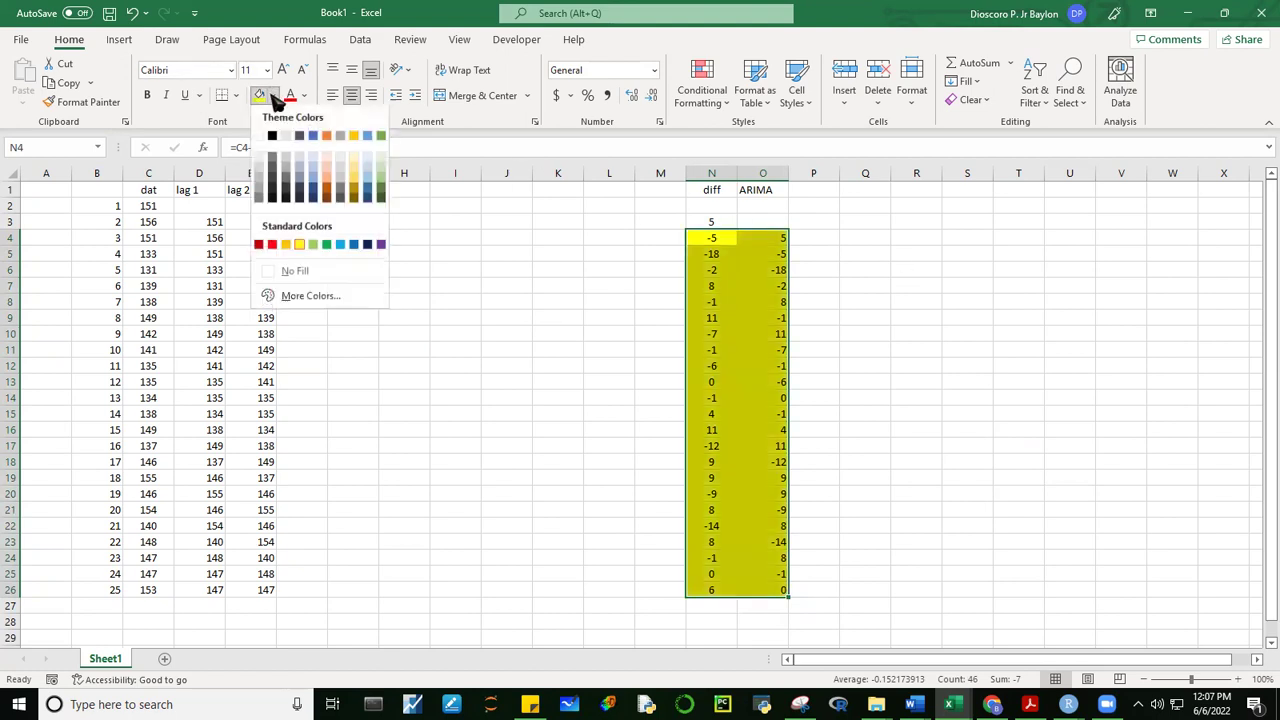
pyautogui.click(353, 151)
pyautogui.click(951, 279)
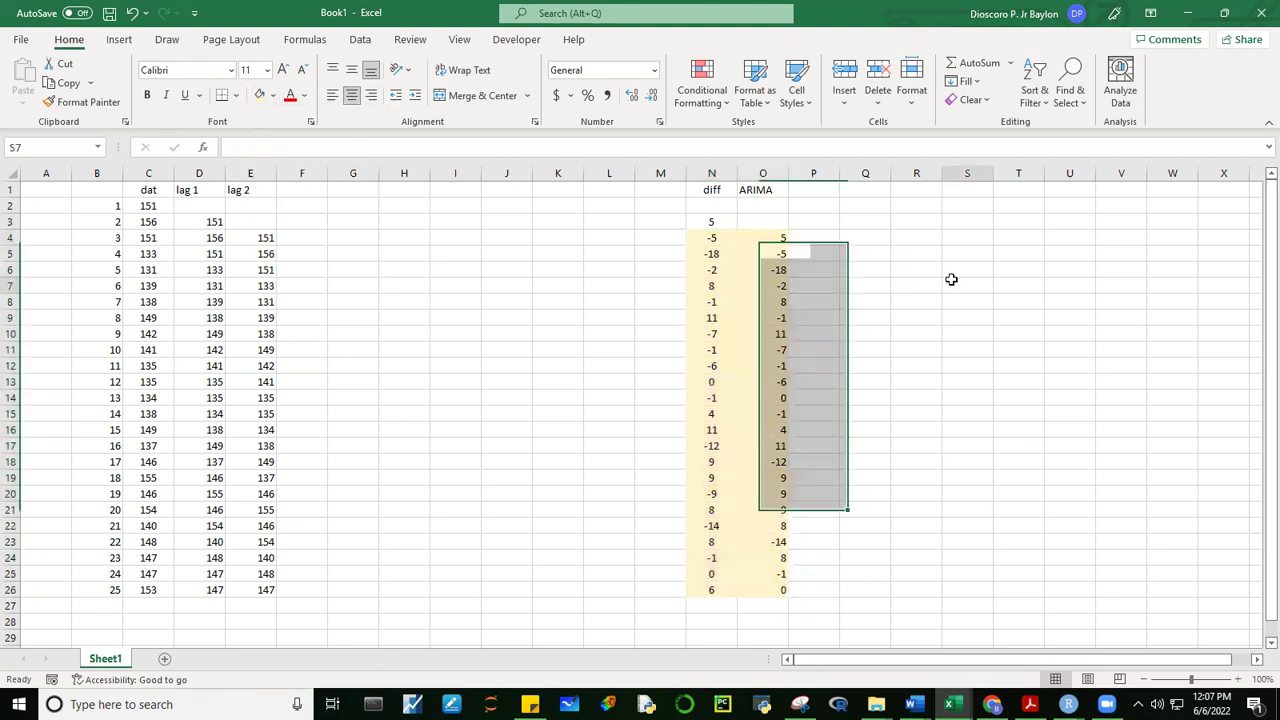
# - Compare the diff values in N4:N26 with the dat series in C2:C26 and its lag 1 and lag 2 columns
pyautogui.click(756, 190)
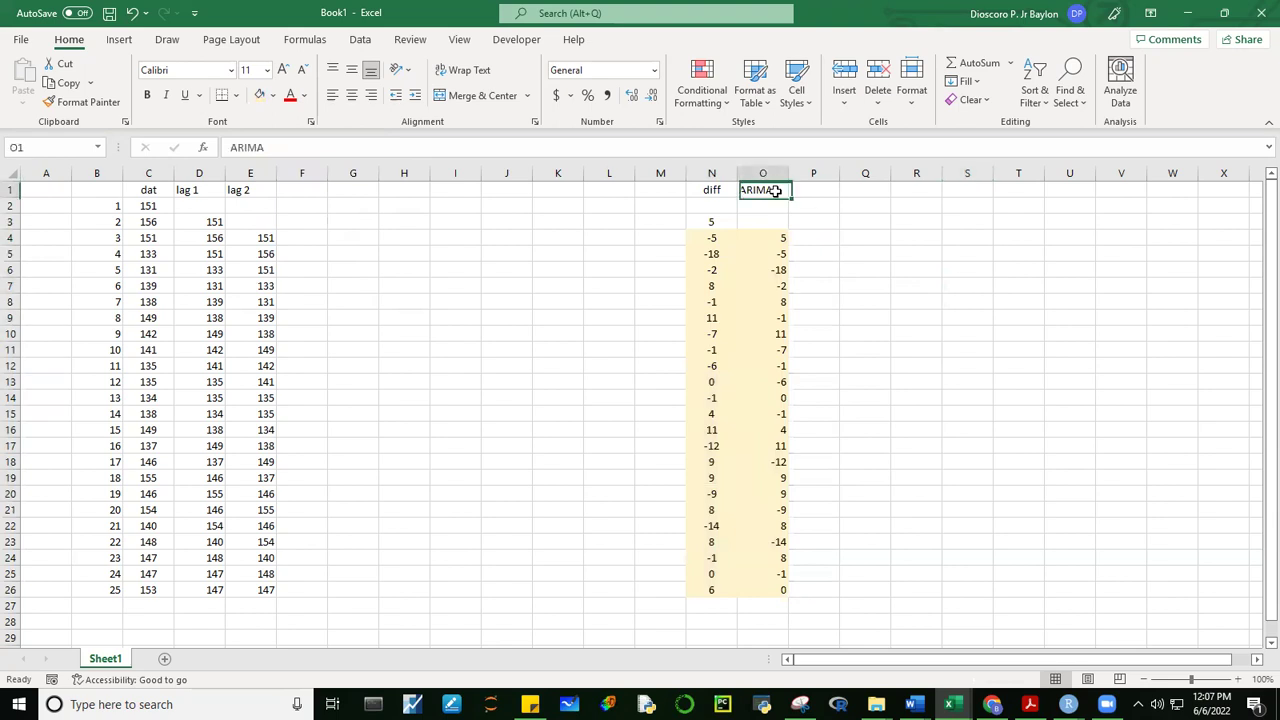
pyautogui.click(900, 431)
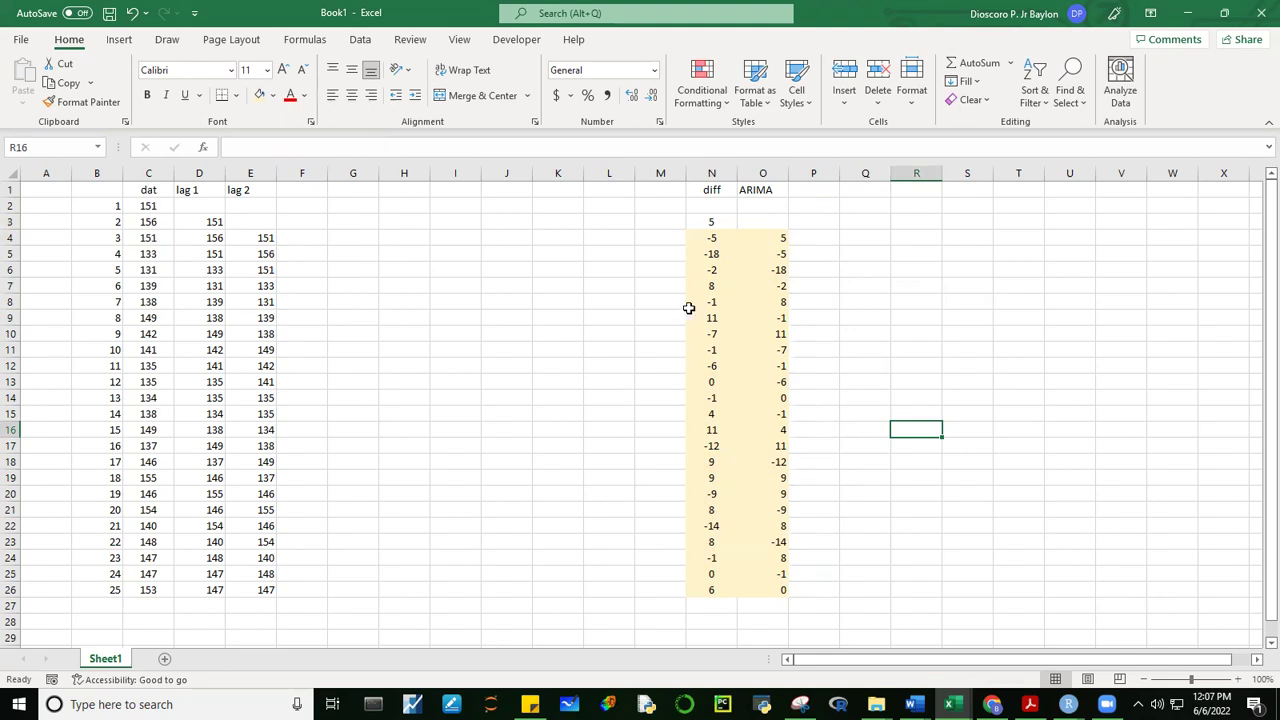
pyautogui.moveTo(720, 238); pyautogui.dragTo(724, 588)
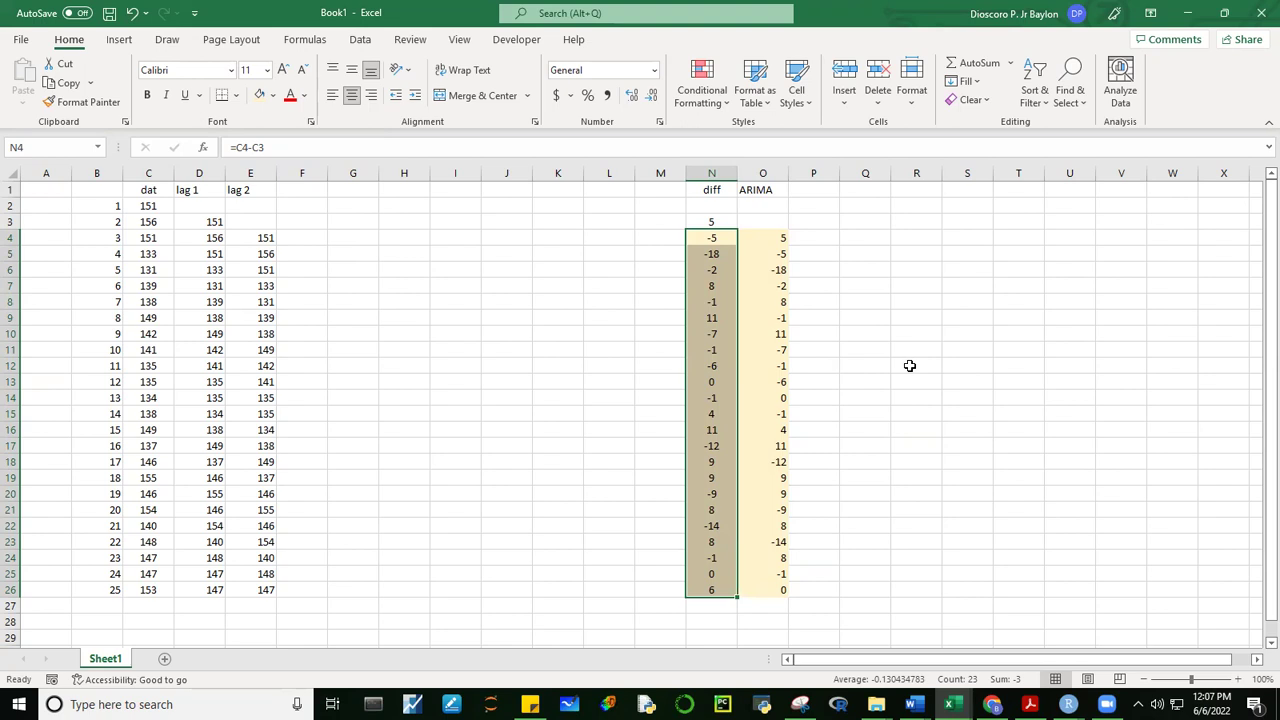
pyautogui.moveTo(154, 204); pyautogui.dragTo(157, 588)
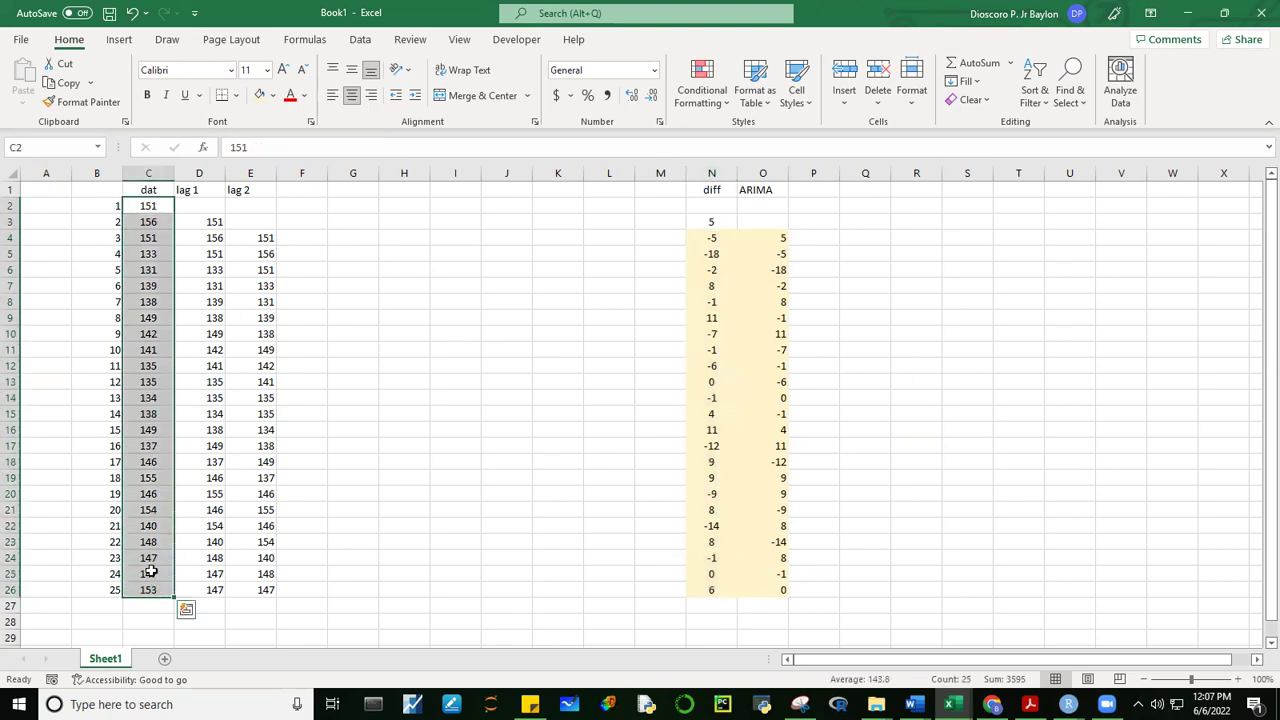
pyautogui.click(555, 330)
pyautogui.click(214, 225)
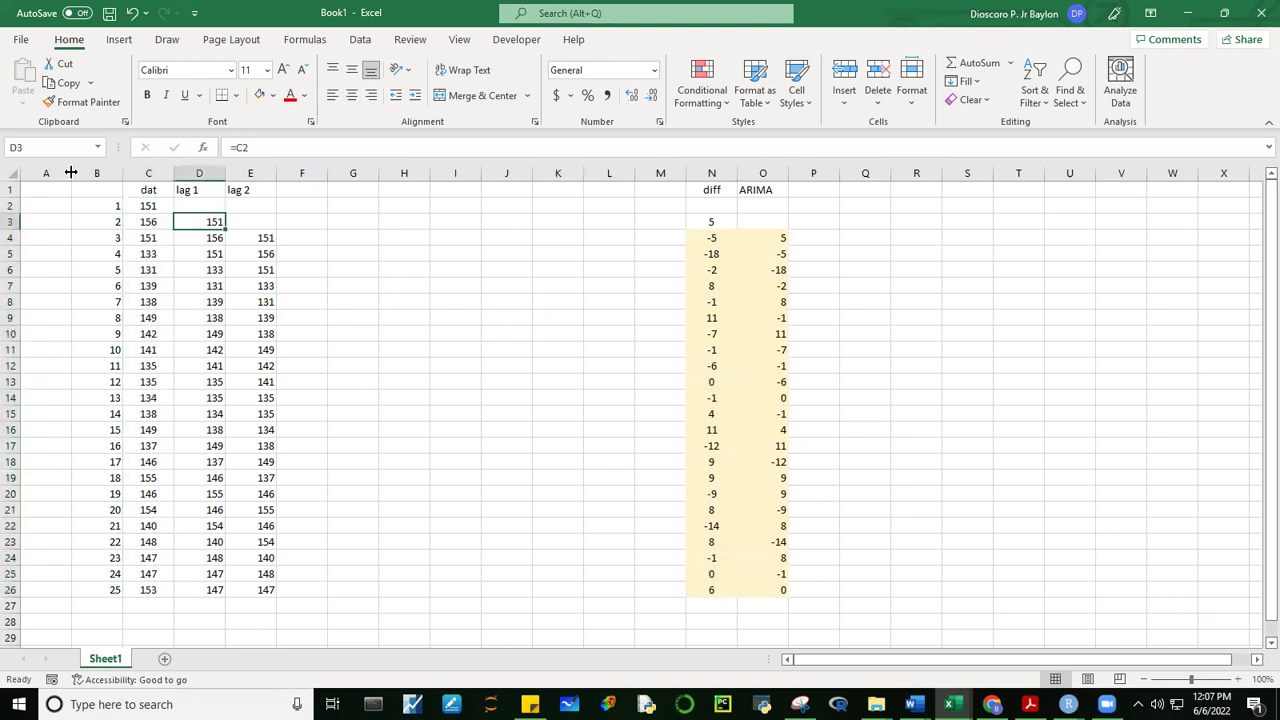
pyautogui.click(465, 284)
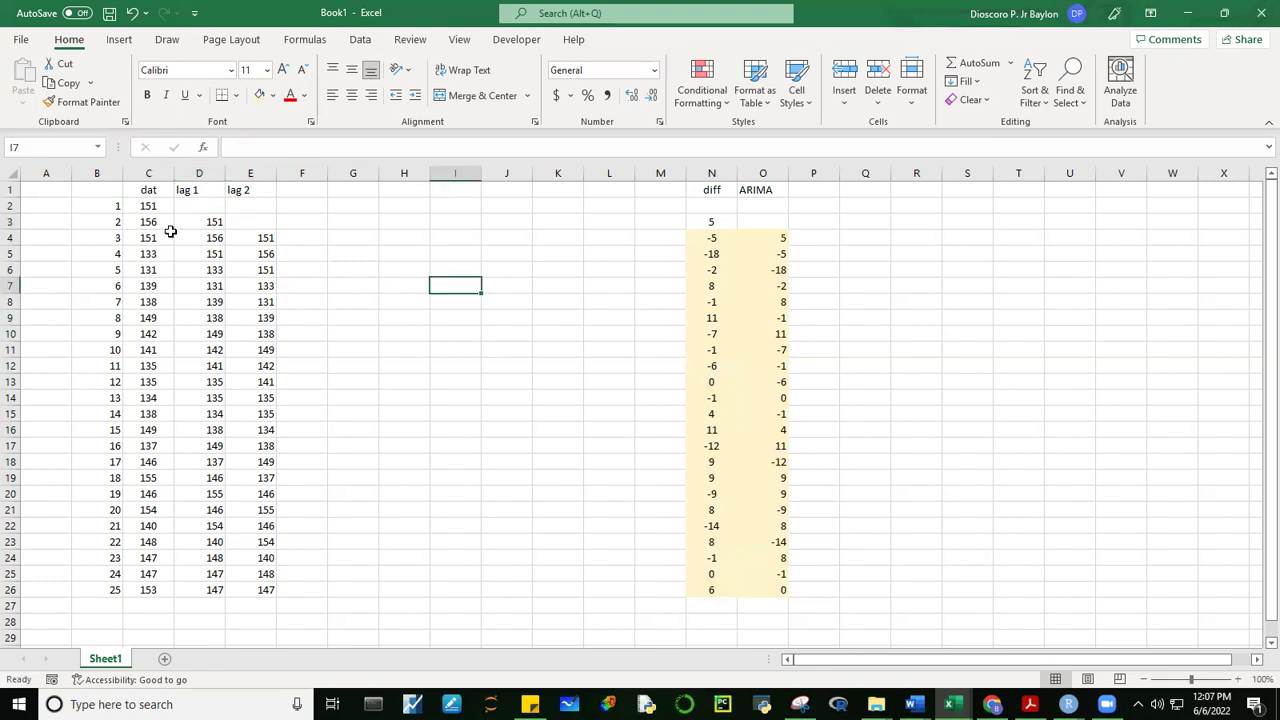
pyautogui.moveTo(148, 224)
pyautogui.mouseDown()
pyautogui.moveTo(190, 226)
pyautogui.moveTo(210, 586)
pyautogui.mouseUp()
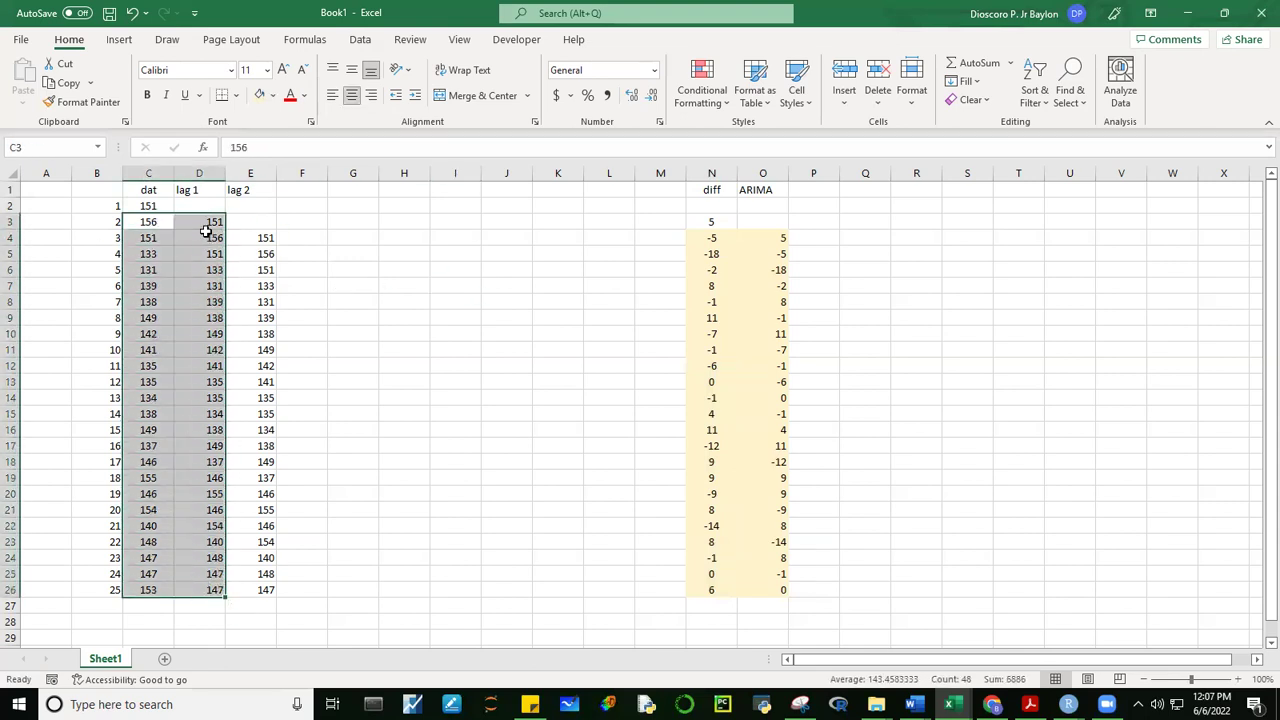
pyautogui.click(150, 222)
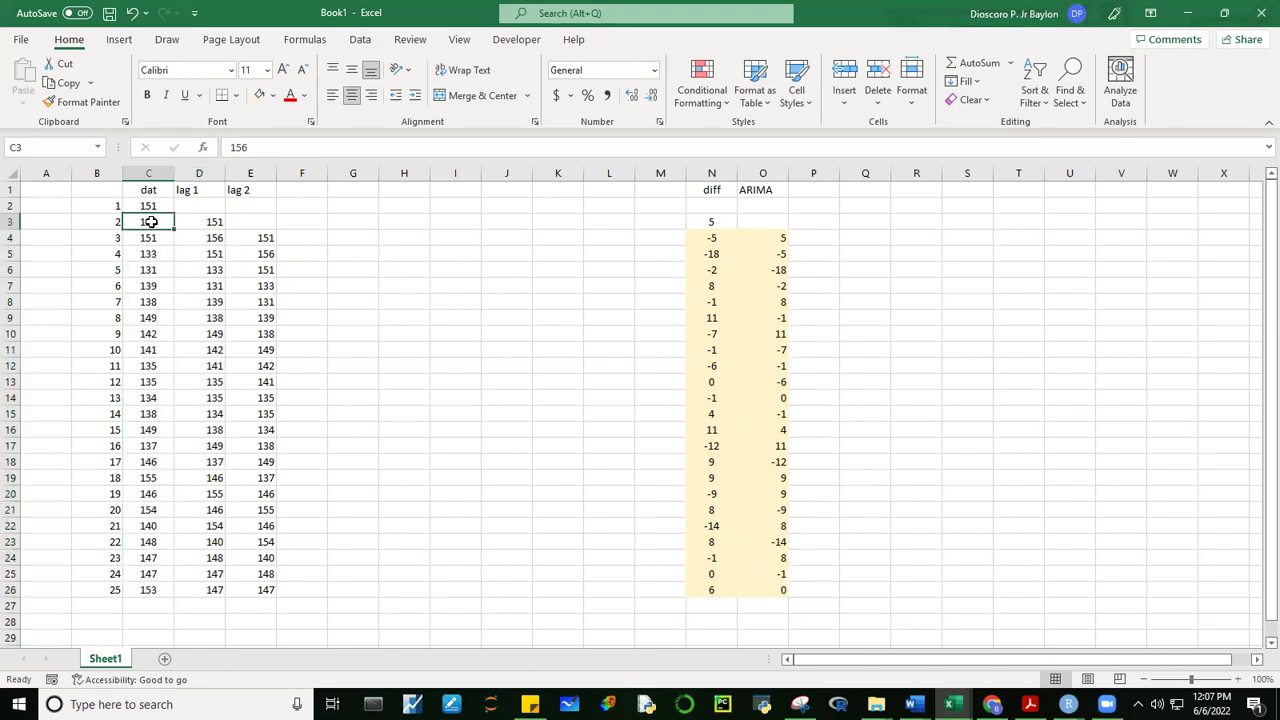
pyautogui.click(150, 205)
pyautogui.click(540, 300)
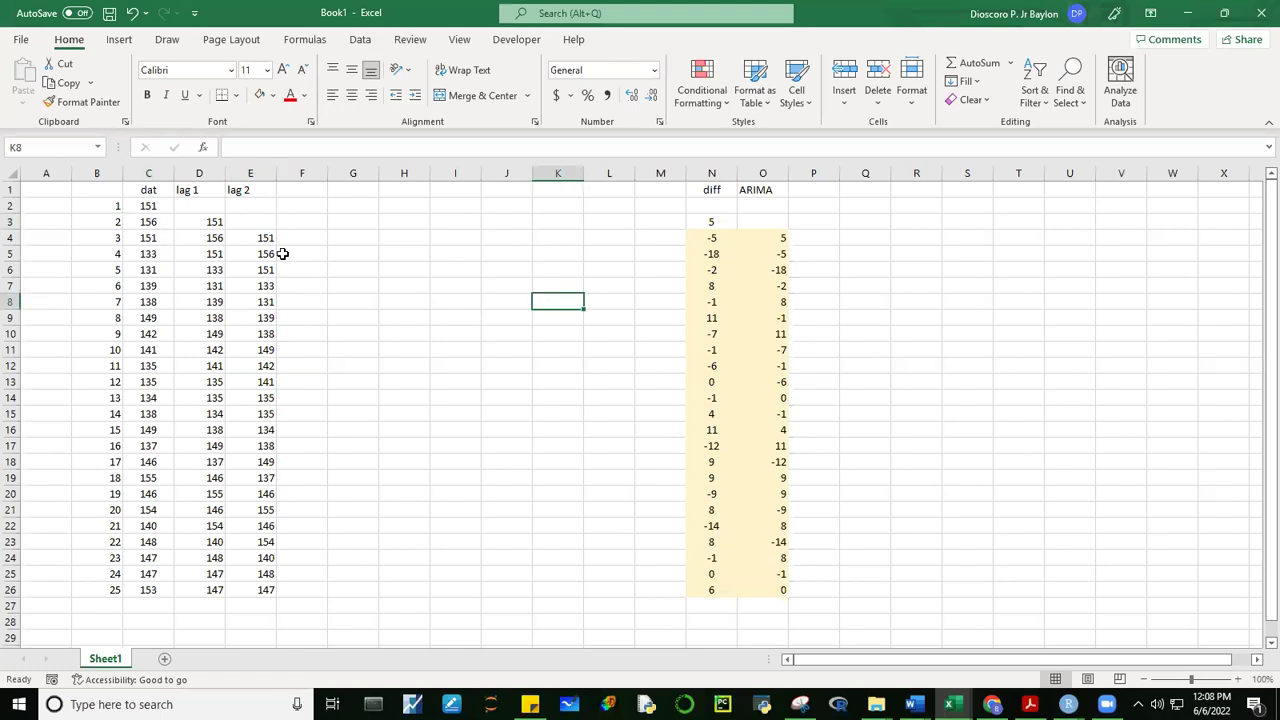
pyautogui.moveTo(148, 238); pyautogui.dragTo(264, 590)
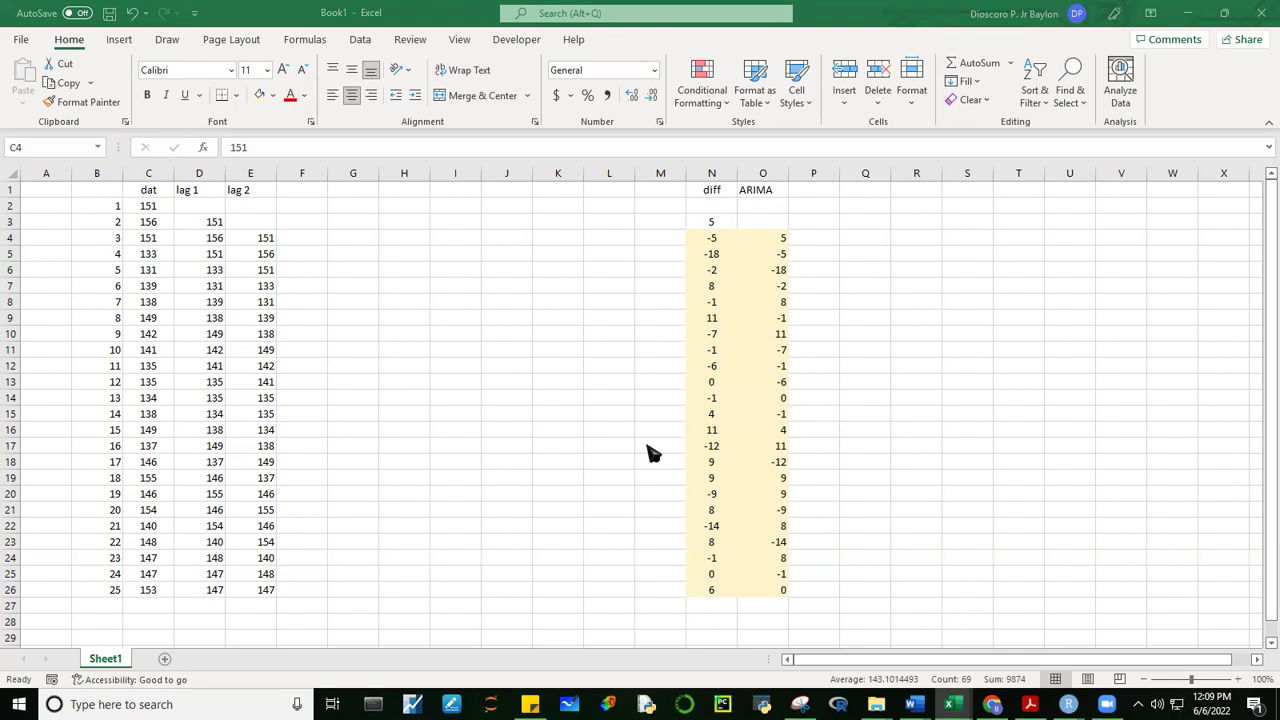
# - Review the dat series, the lag 1 values in D3:D26, and the complete dat and lag rows in C3:D26 and C4:E26
pyautogui.click(968, 378)
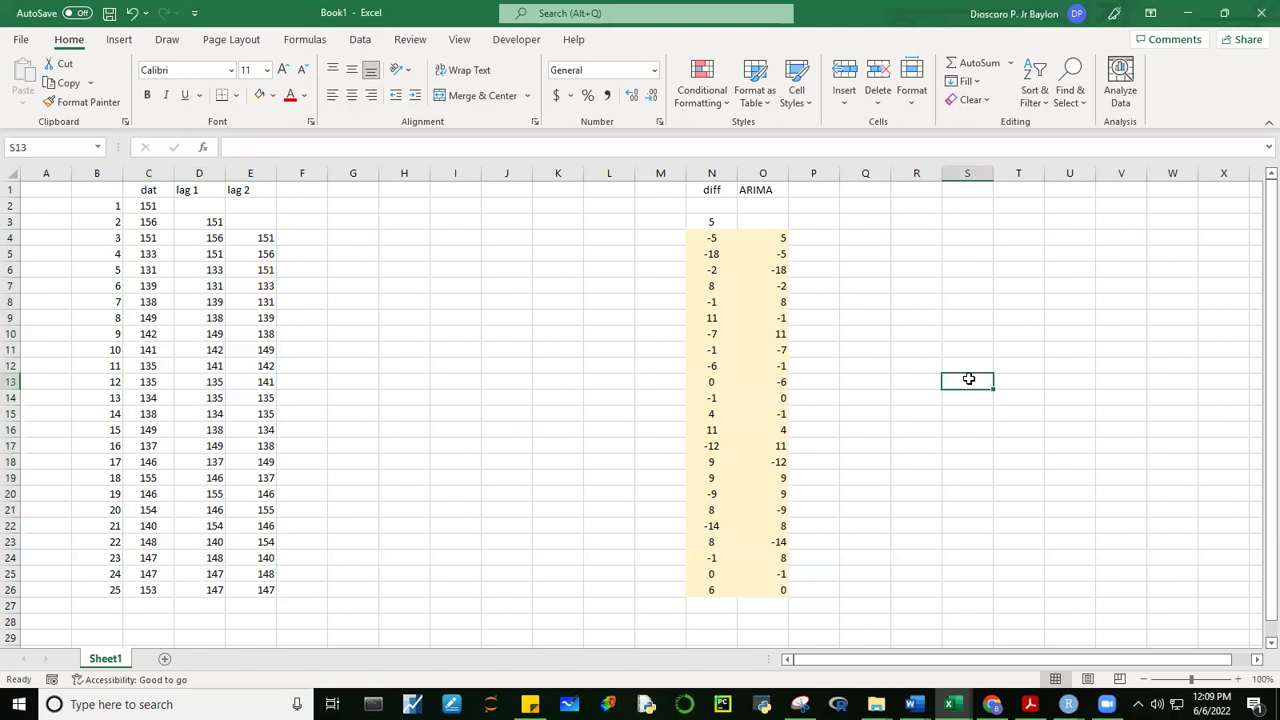
pyautogui.moveTo(148, 207); pyautogui.dragTo(146, 590)
pyautogui.click(466, 484)
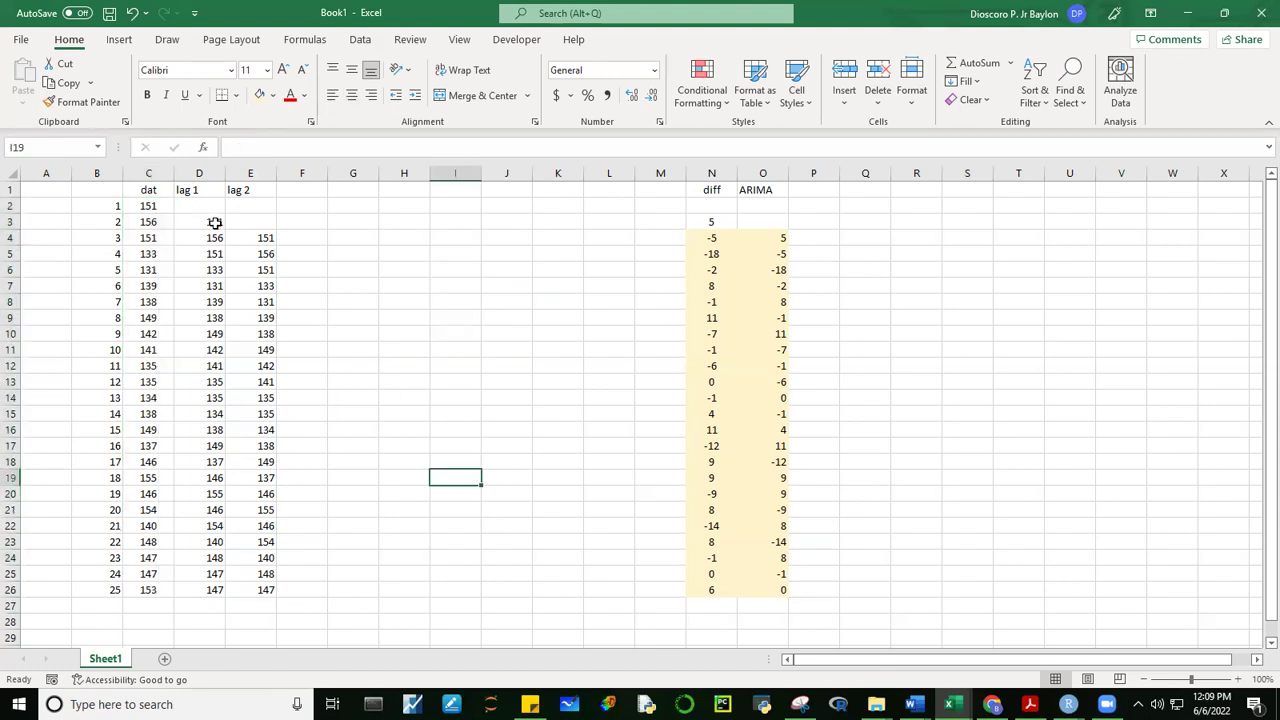
pyautogui.click(214, 224)
pyautogui.moveTo(215, 241); pyautogui.dragTo(214, 586)
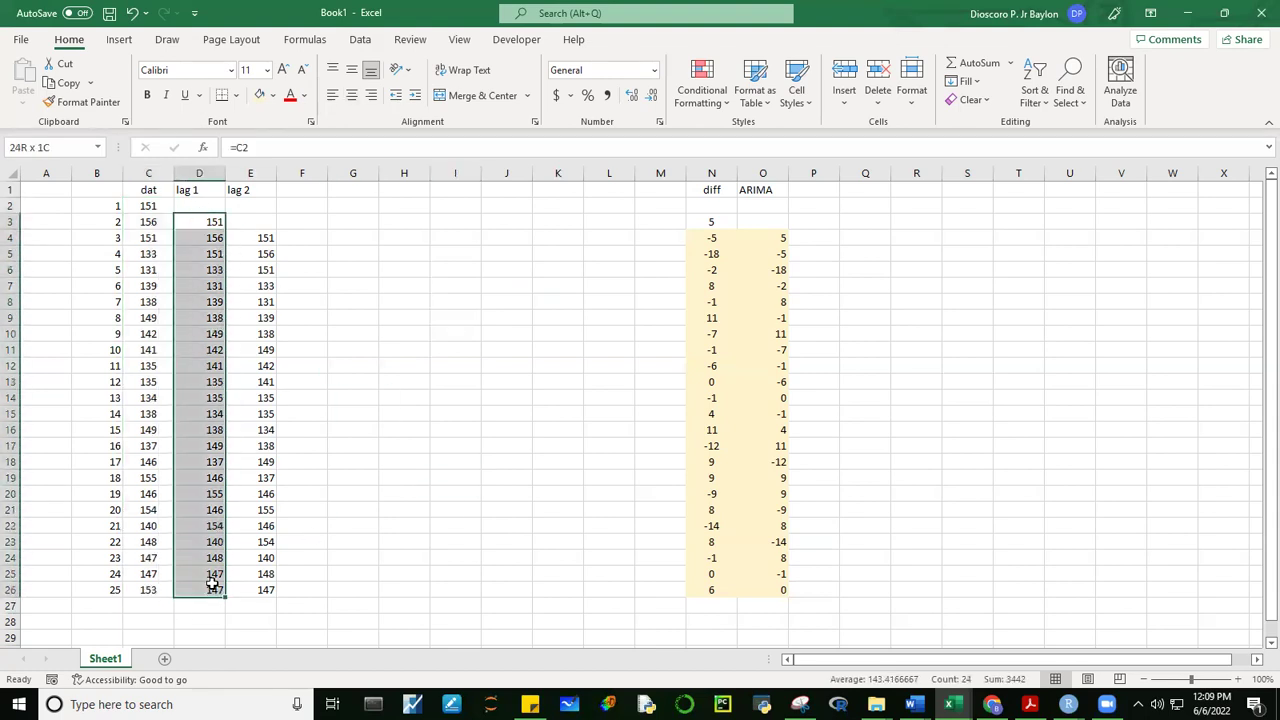
pyautogui.click(486, 558)
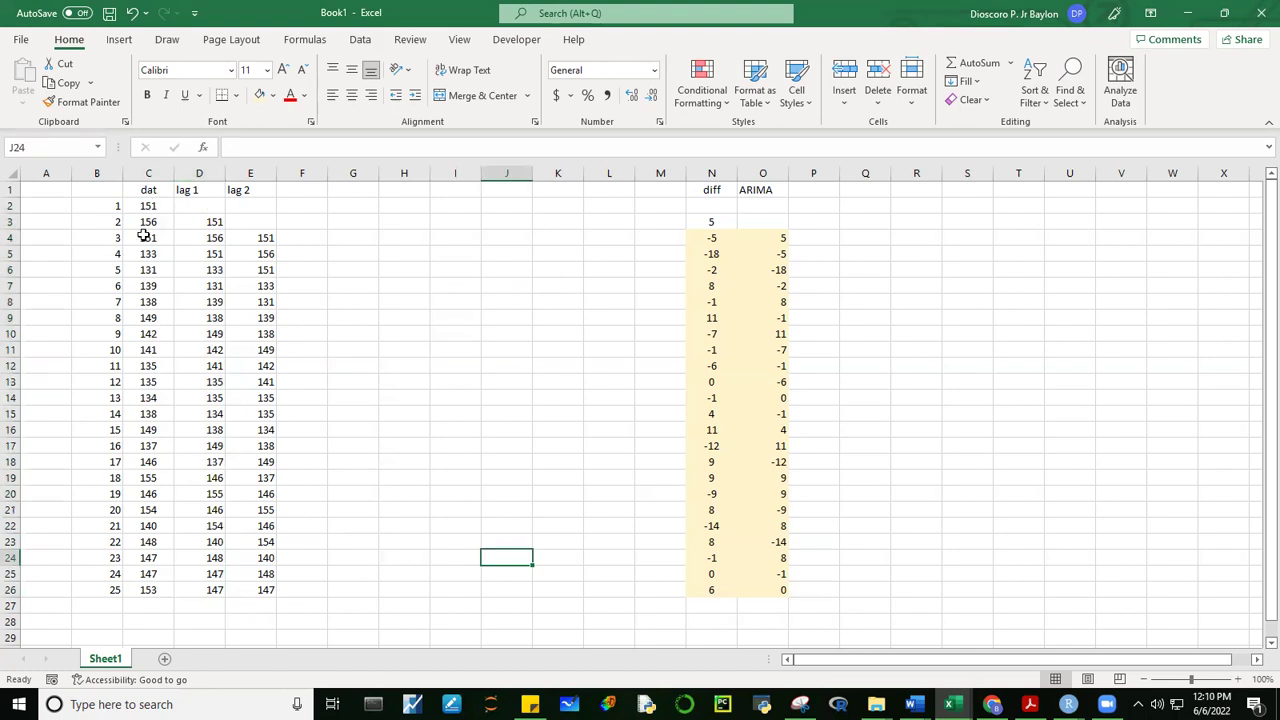
pyautogui.moveTo(145, 221); pyautogui.dragTo(196, 594)
pyautogui.click(494, 492)
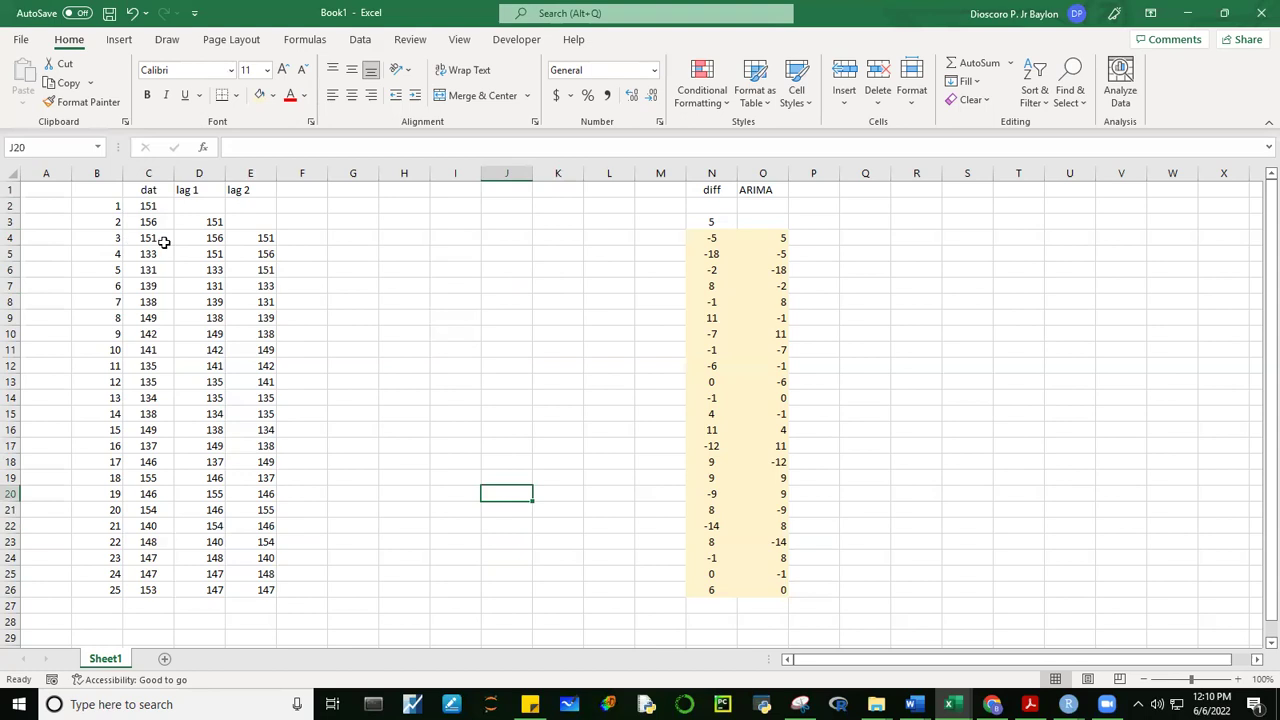
pyautogui.moveTo(148, 240); pyautogui.dragTo(239, 588)
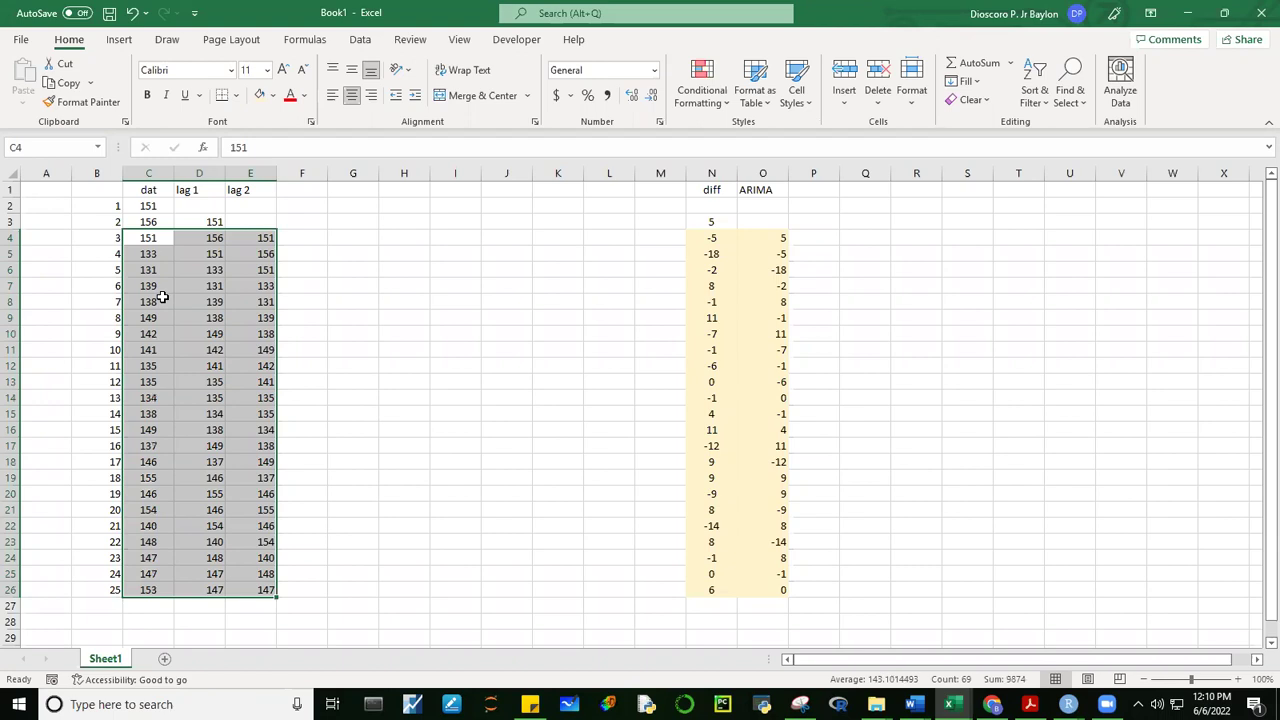
pyautogui.hotkey('ctrl', 'v')
pyautogui.click(950, 444)
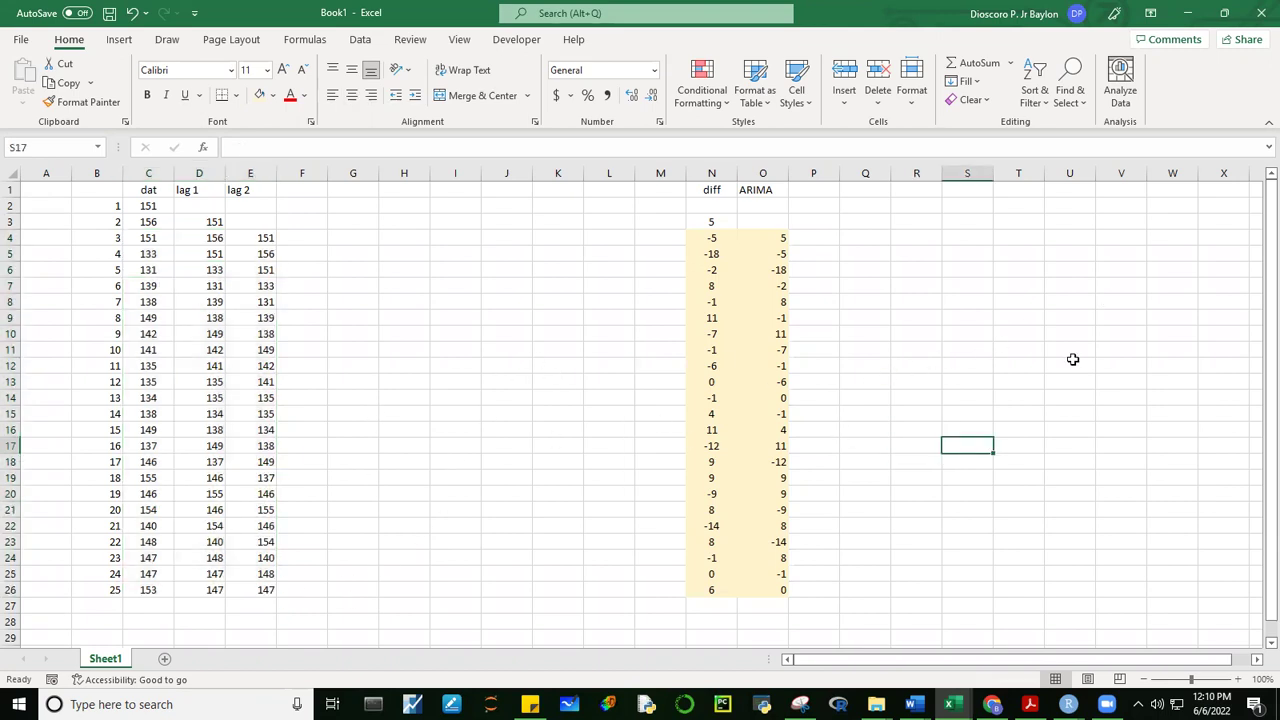
# - Switch to the main RStudio window and bring up the Step 1 to Step 9 list below the ARMA(p,q) equation
pyautogui.moveTo(1068, 704)
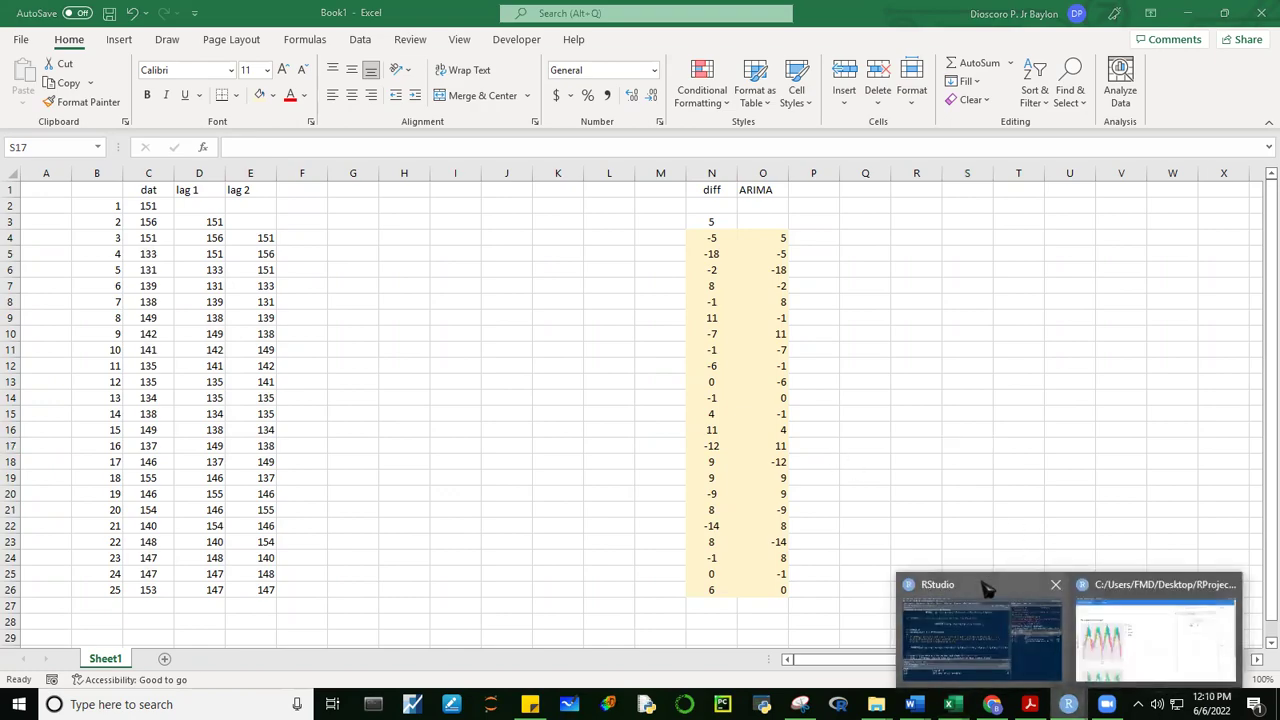
pyautogui.click(972, 634)
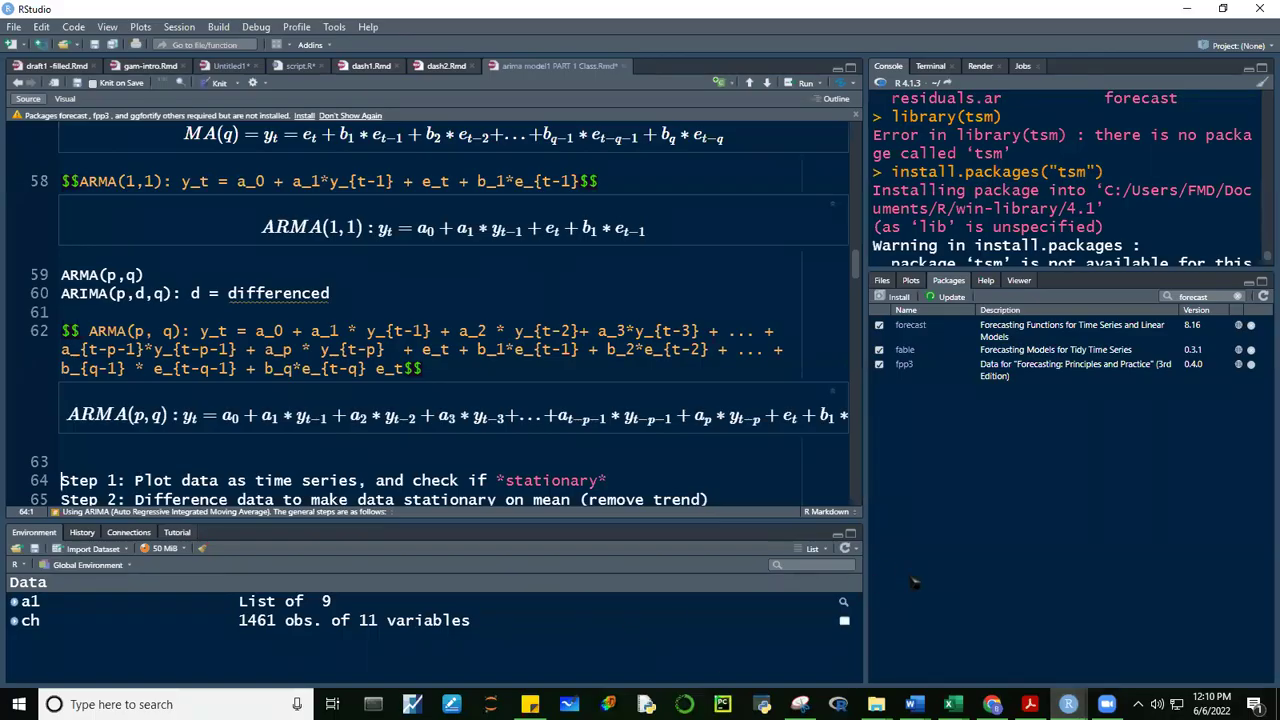
pyautogui.scroll(-1, 861, 284)
pyautogui.scroll(-4, 861, 284)
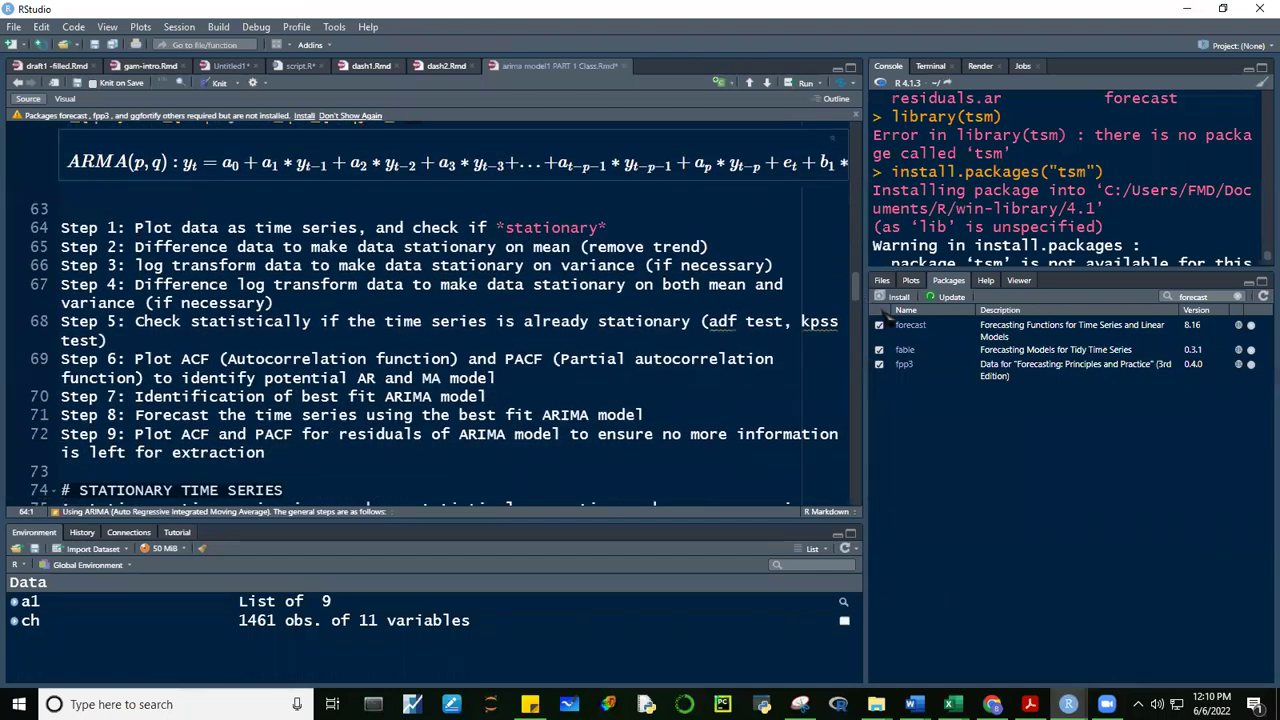
# - Add the heading "## Steps in Using the BOX-JENKINS approach in ARIMA models" on line 63 above Step 1, followed by a blank line
pyautogui.click(98, 214)
pyautogui.write('## Steps in ')
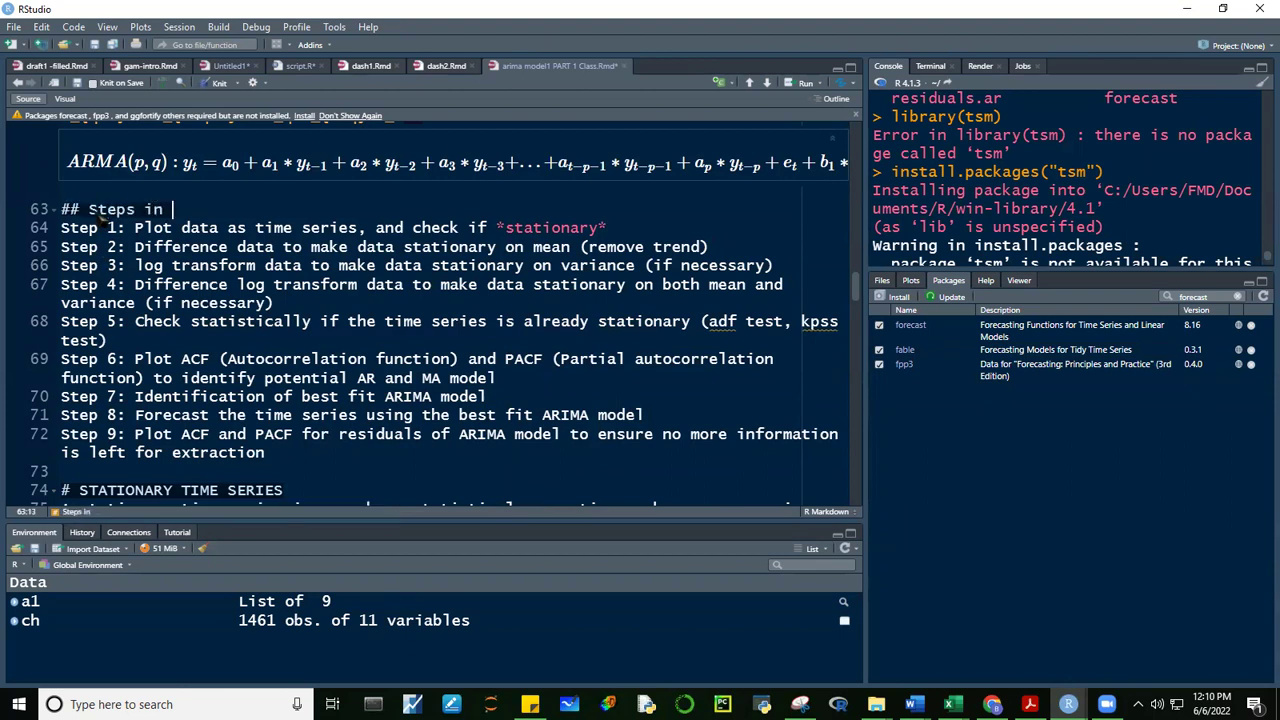
pyautogui.write('Using the BO')
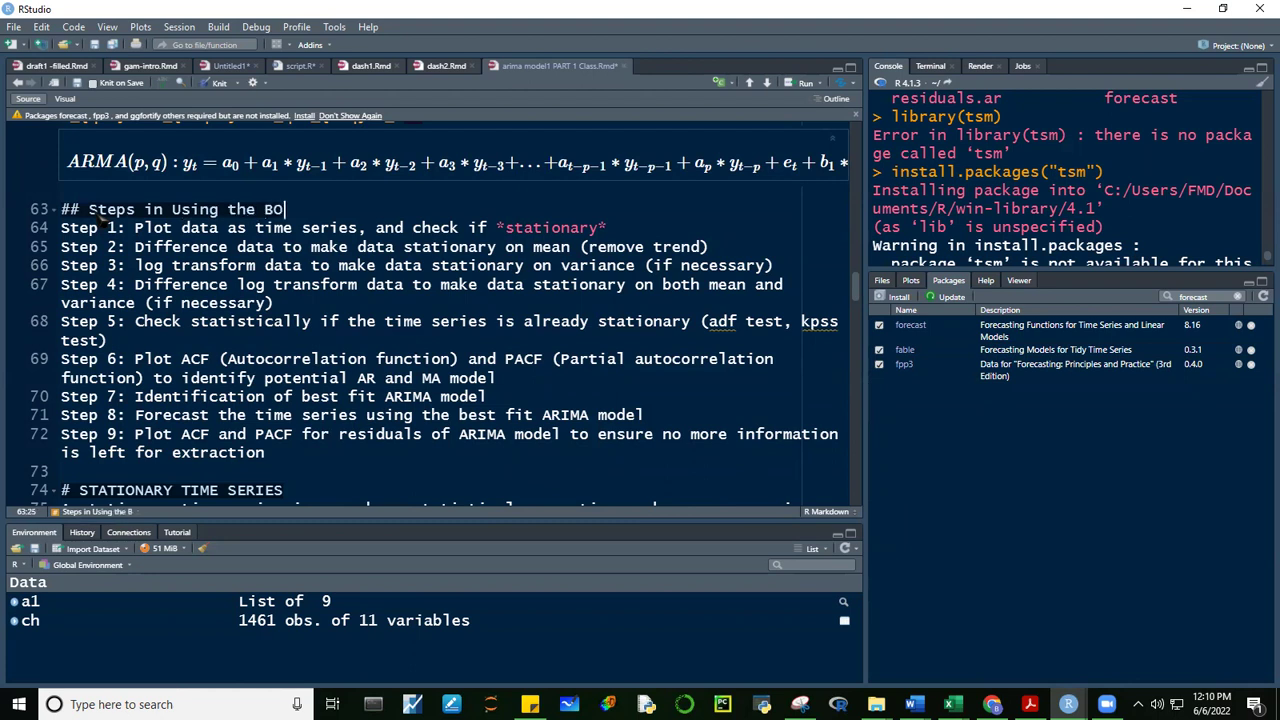
pyautogui.write('X-JENKI')
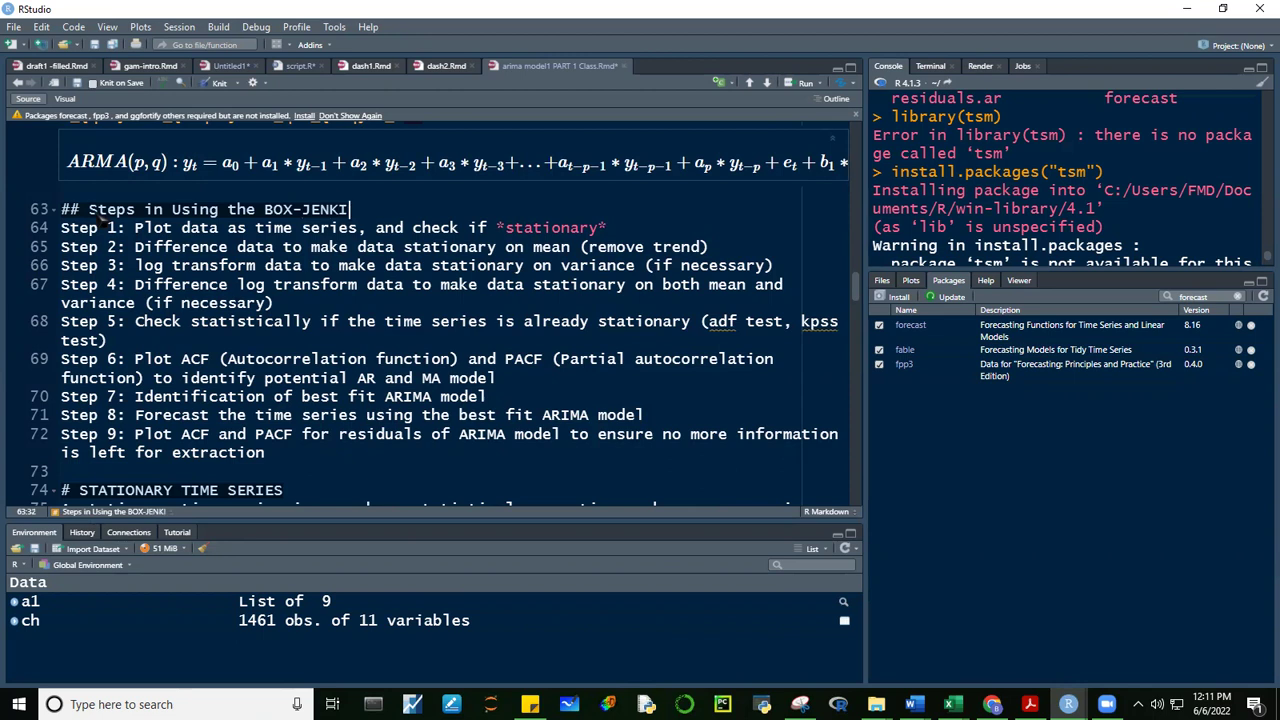
pyautogui.write('NS approac')
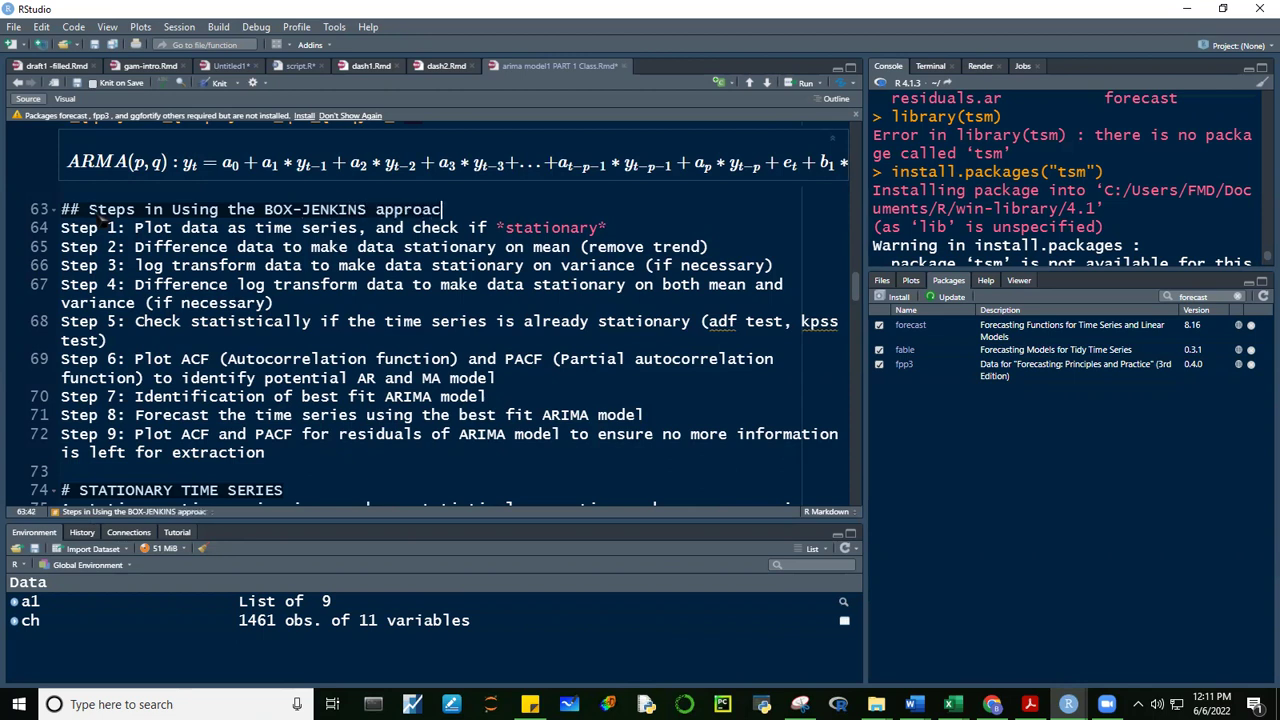
pyautogui.write('h in ARIM')
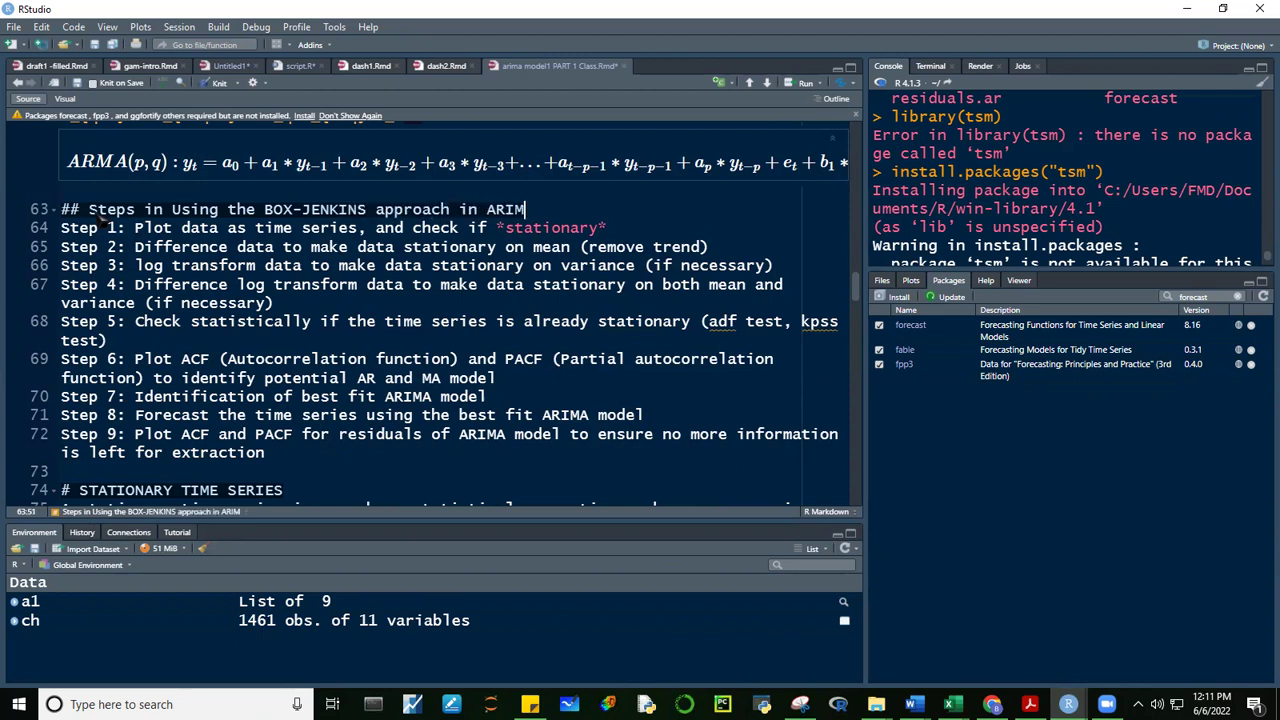
pyautogui.write('A models')
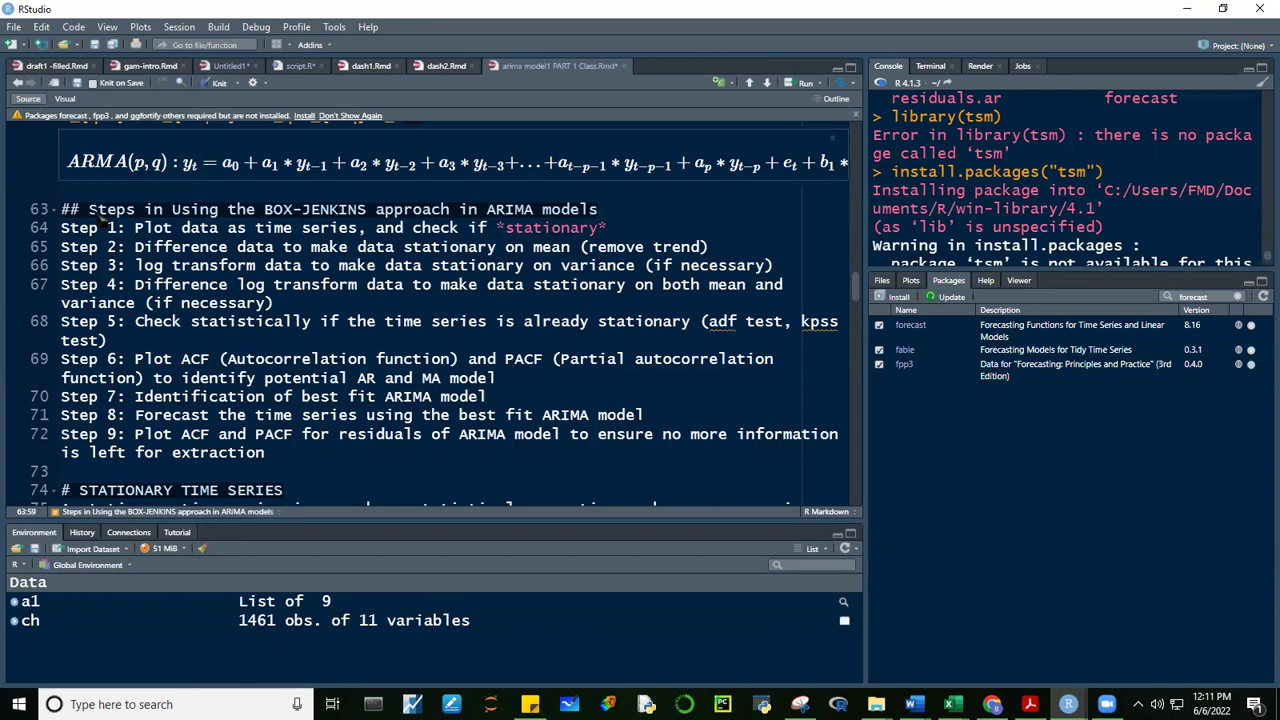
pyautogui.press('Return')
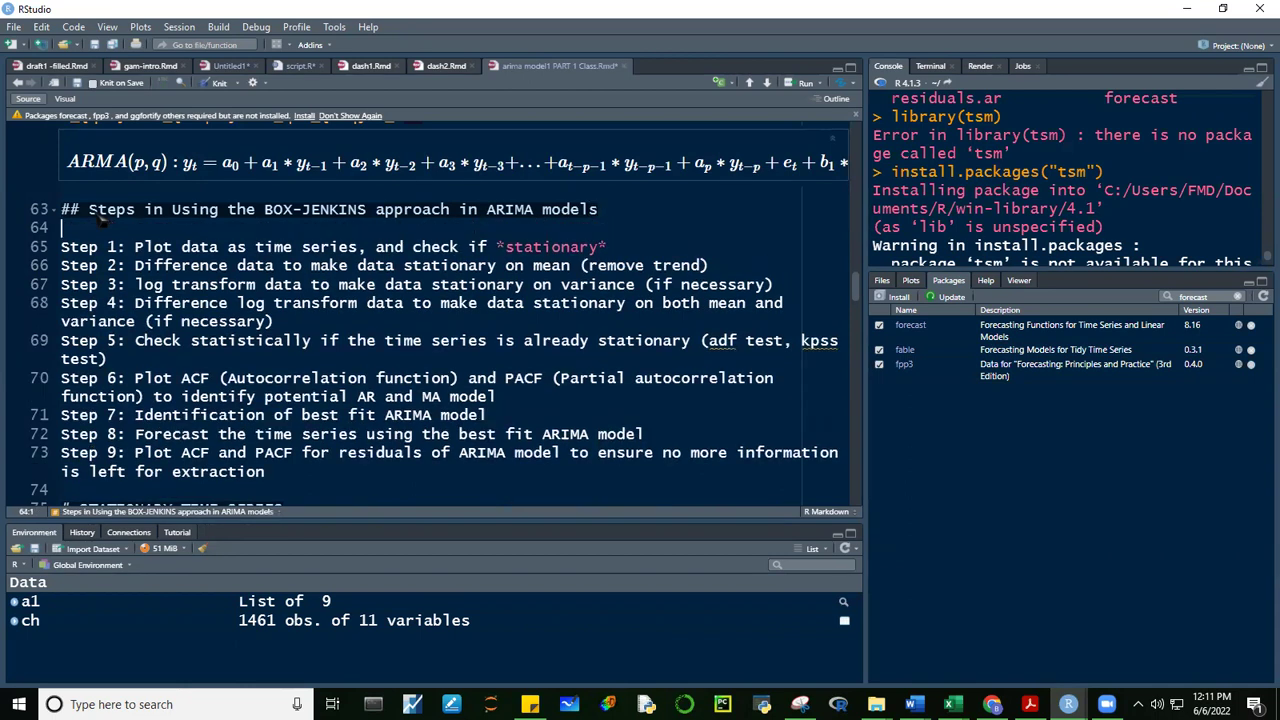